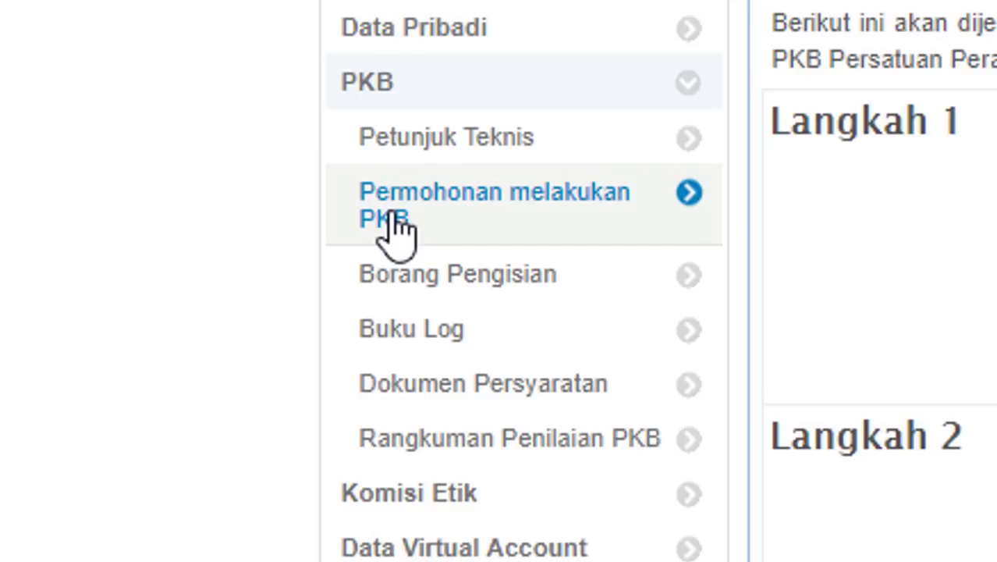
- From the 'Permohonan melakukan PKB' list, start a new PKB request form
click(398, 231)
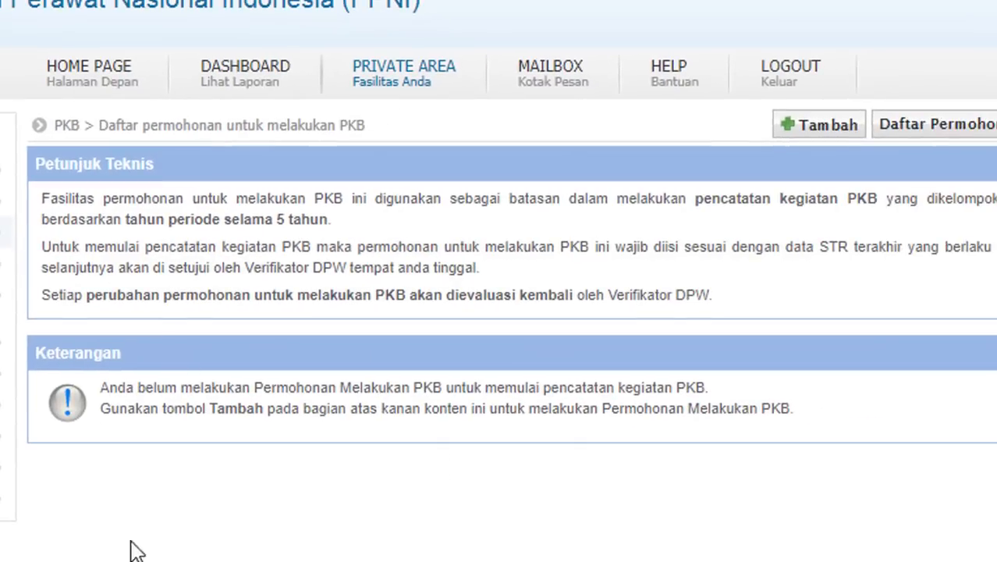
click(831, 131)
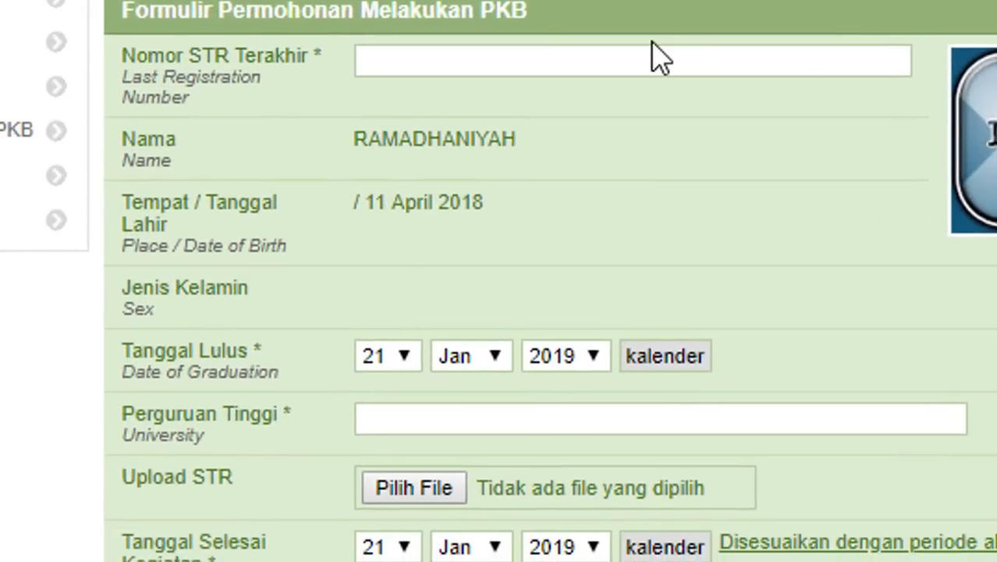
- Enter the latest STR number and set Tanggal Lulus to 20 Aug 2004
click(637, 70)
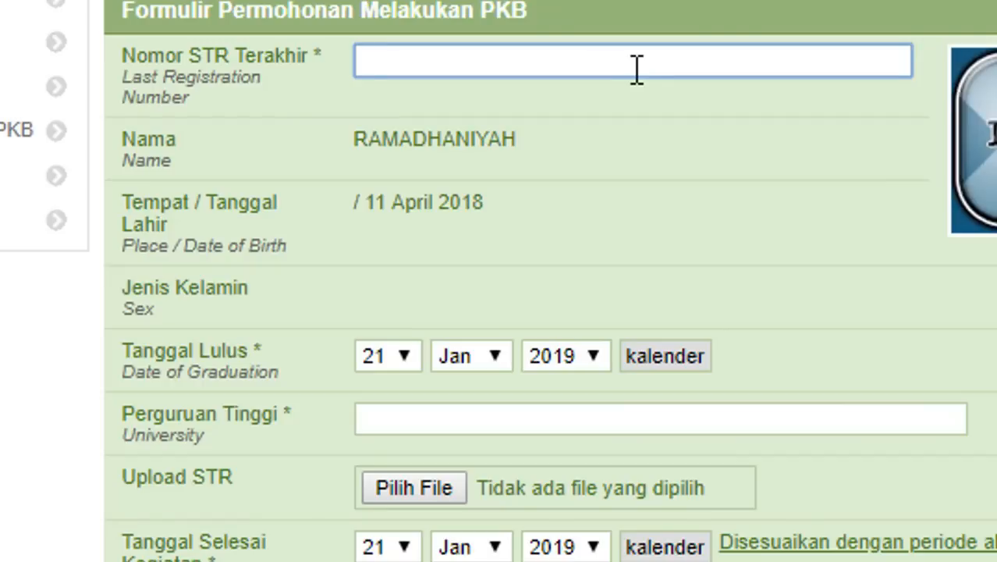
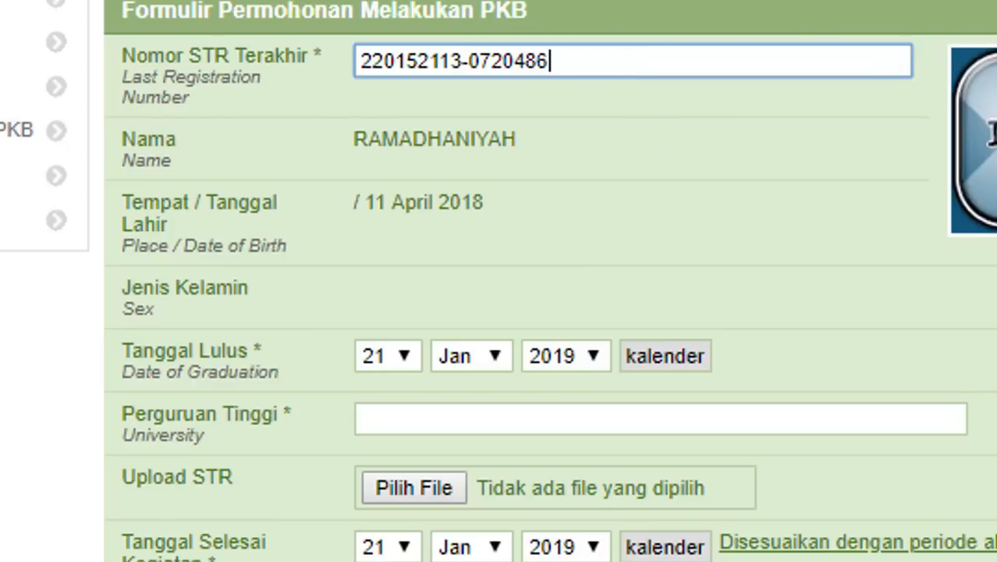
scroll(879, 173, down, 3)
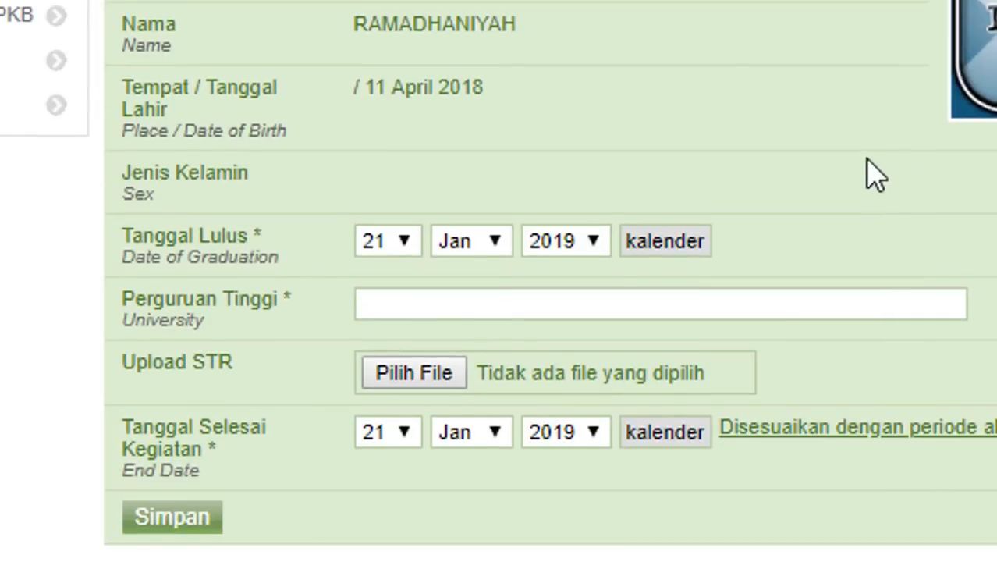
click(412, 246)
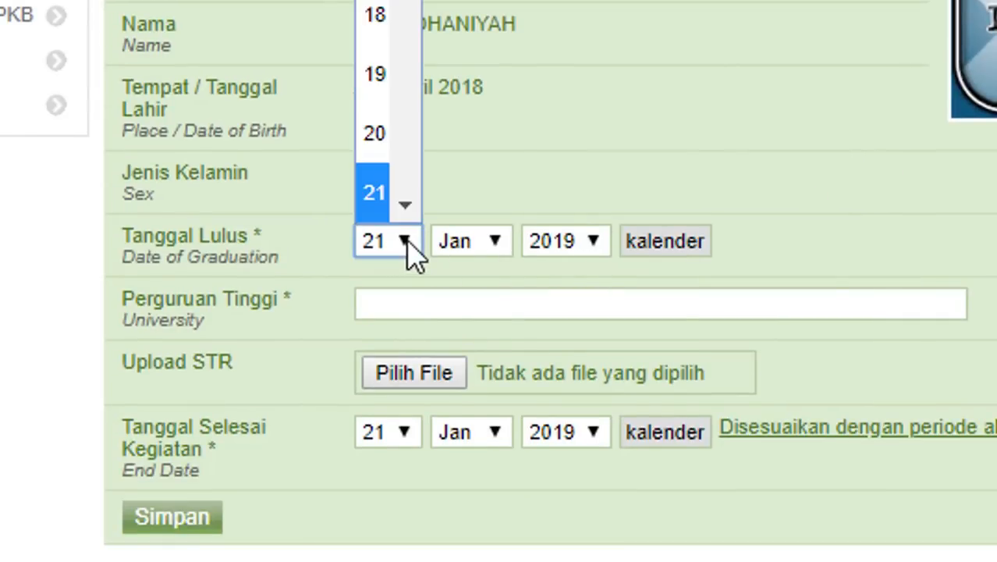
click(418, 126)
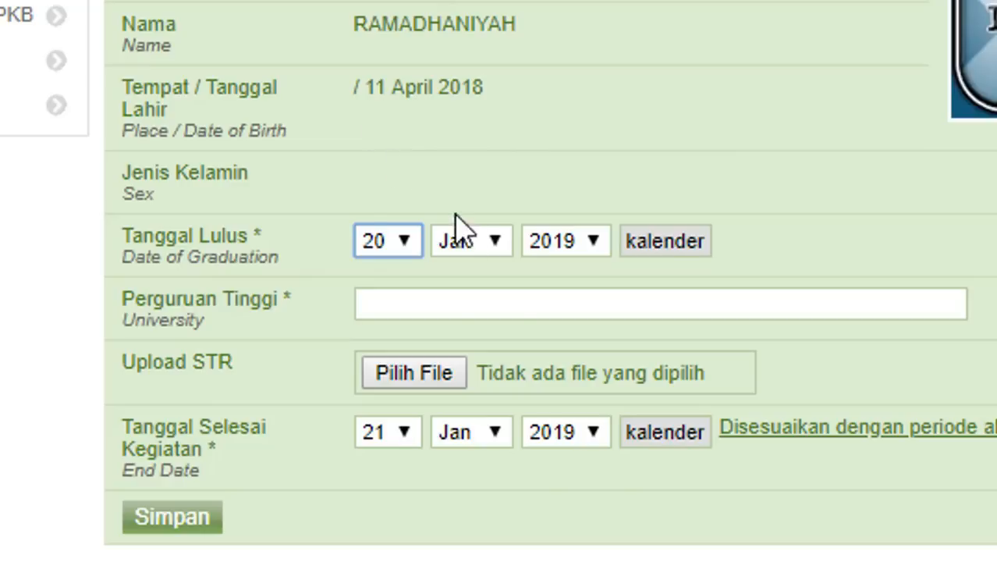
click(493, 244)
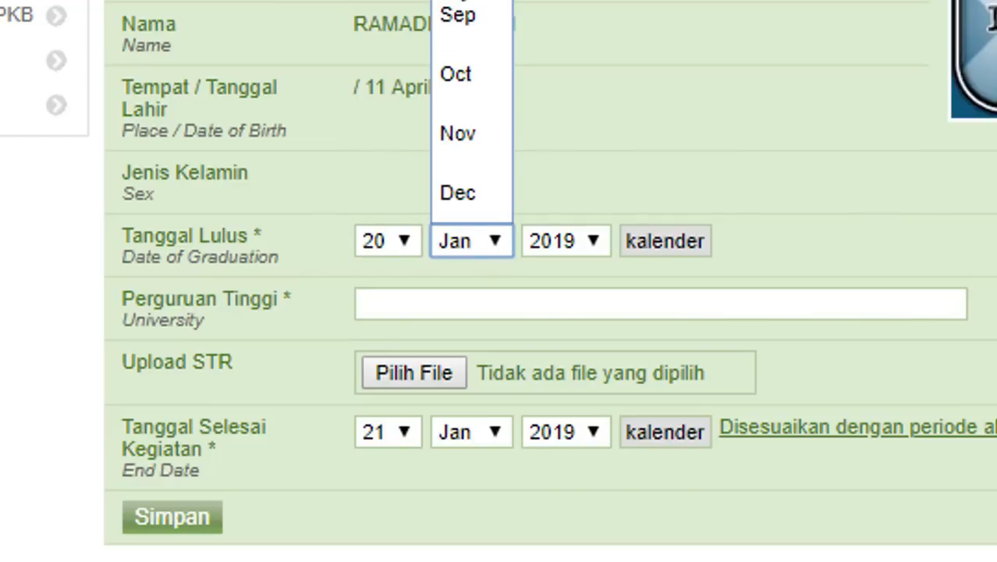
click(466, 2)
click(597, 242)
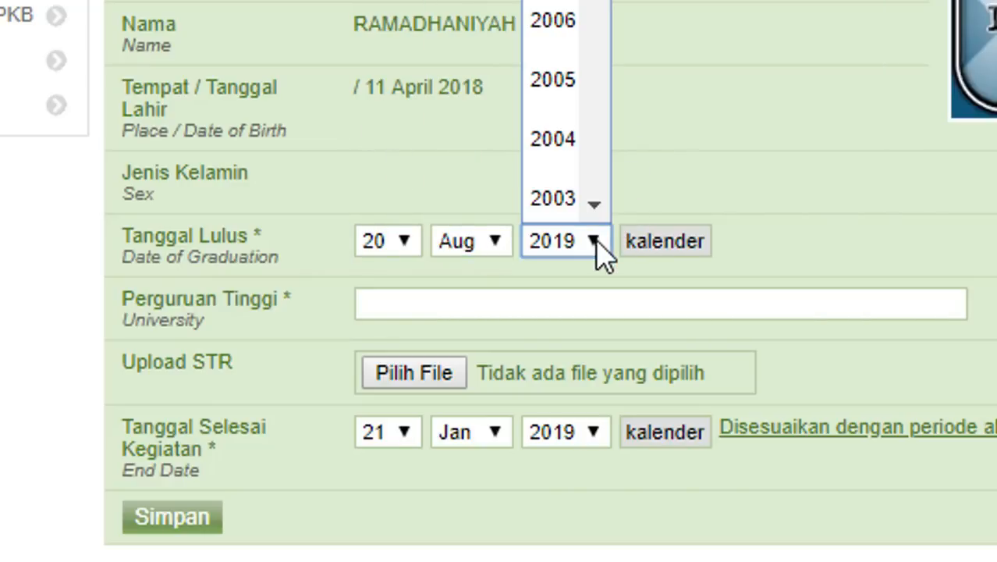
click(573, 147)
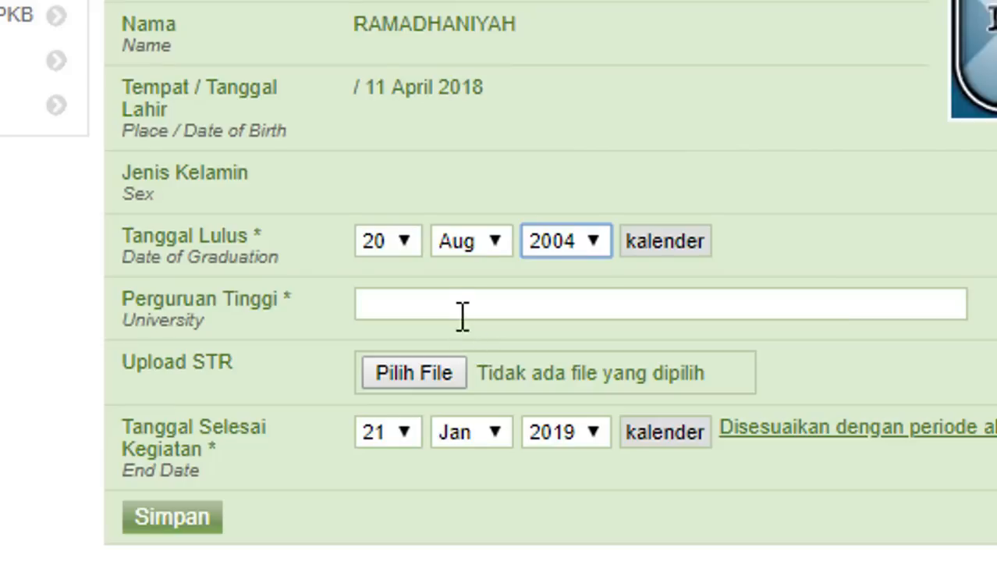
- Enter POLTEKES SAMARINDA as the Perguruan Tinggi and open the STR file chooser
click(463, 306)
text(po)
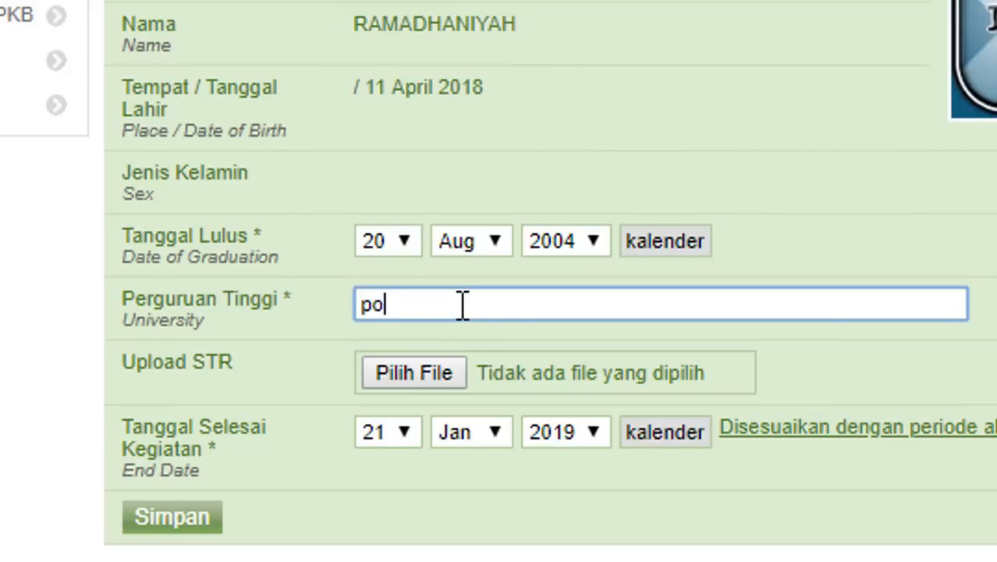
text(l)
key(BackSpace)
key(BackSpace)
key(BackSpace)
text(POLTEKES SAMARI)
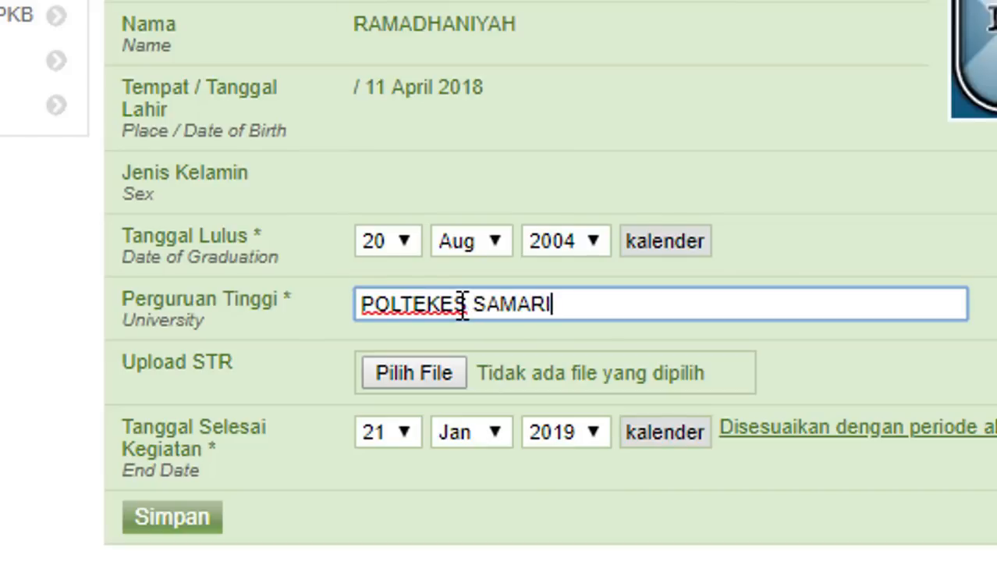
text(NDA)
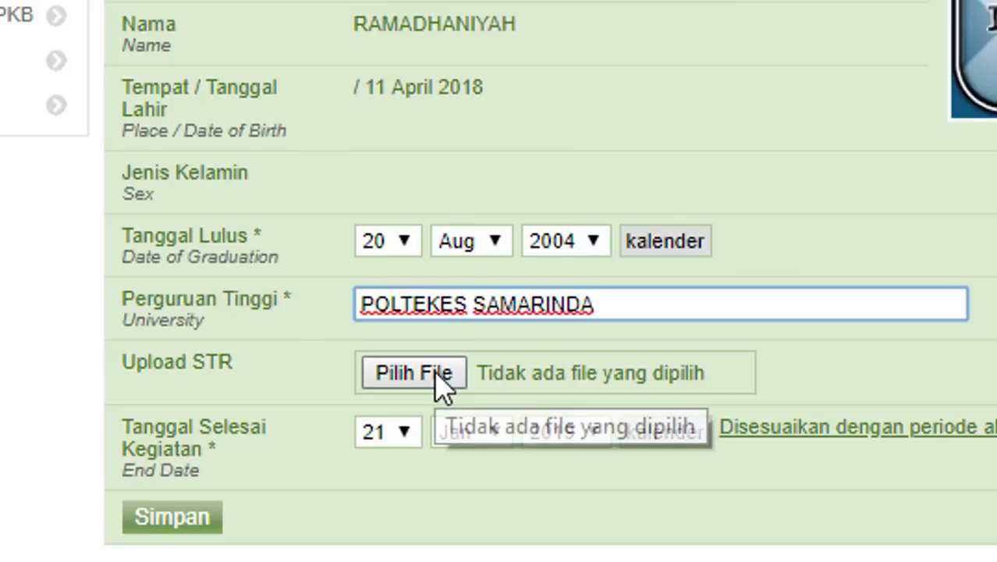
click(441, 380)
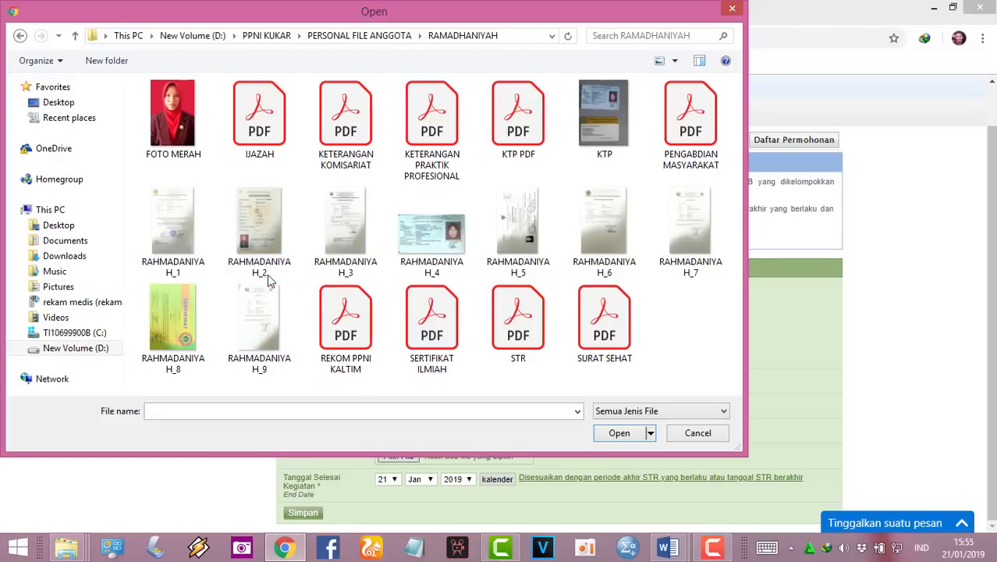
- Rename the second scanned image to STR and attach STR.jpg as the STR upload
click(268, 281)
text(str)
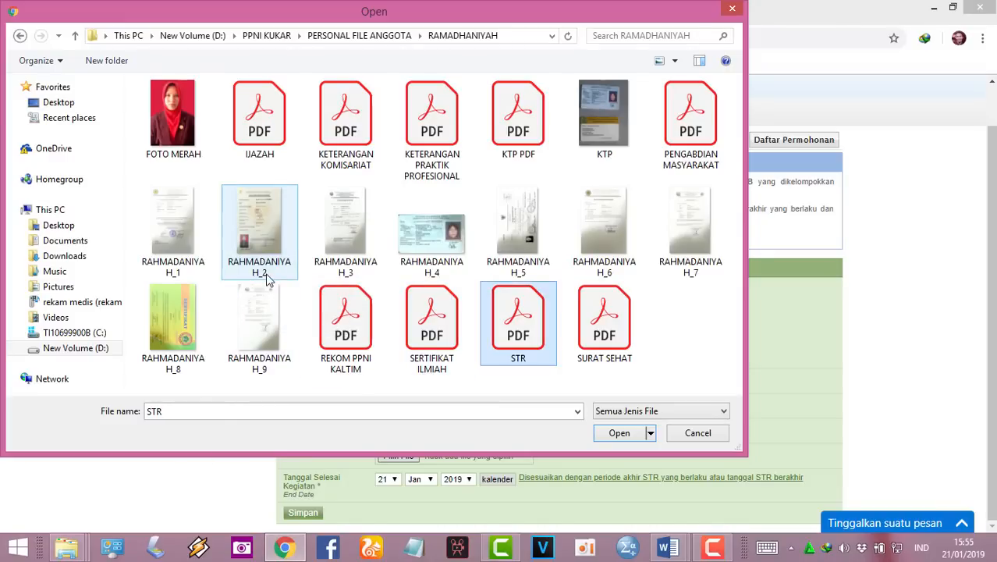
click(260, 269)
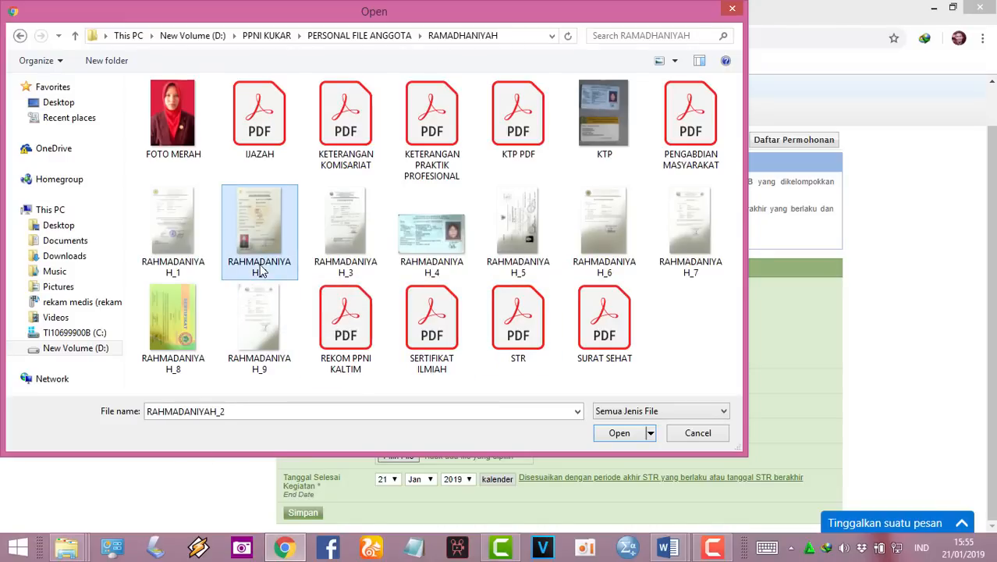
click(260, 269)
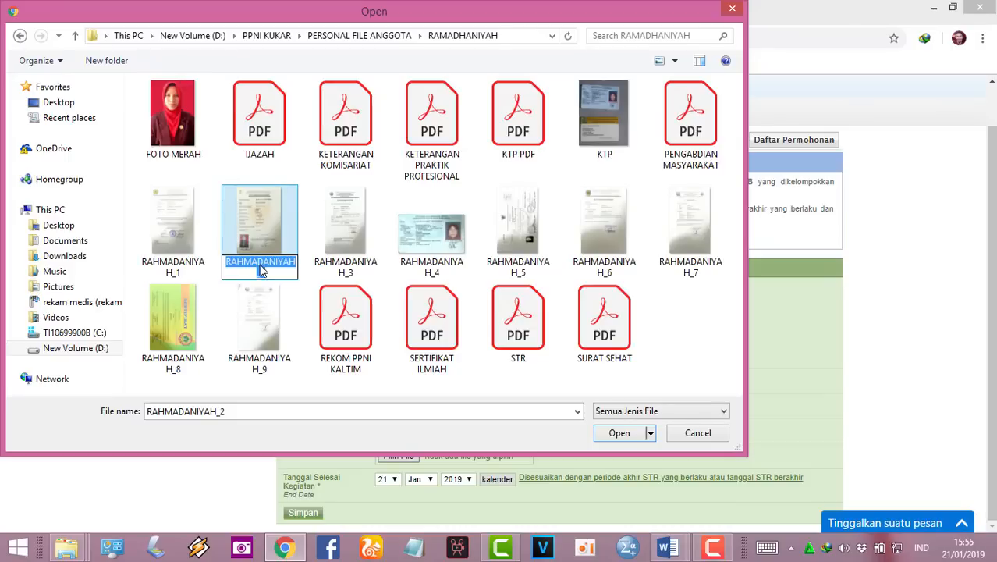
text(STR)
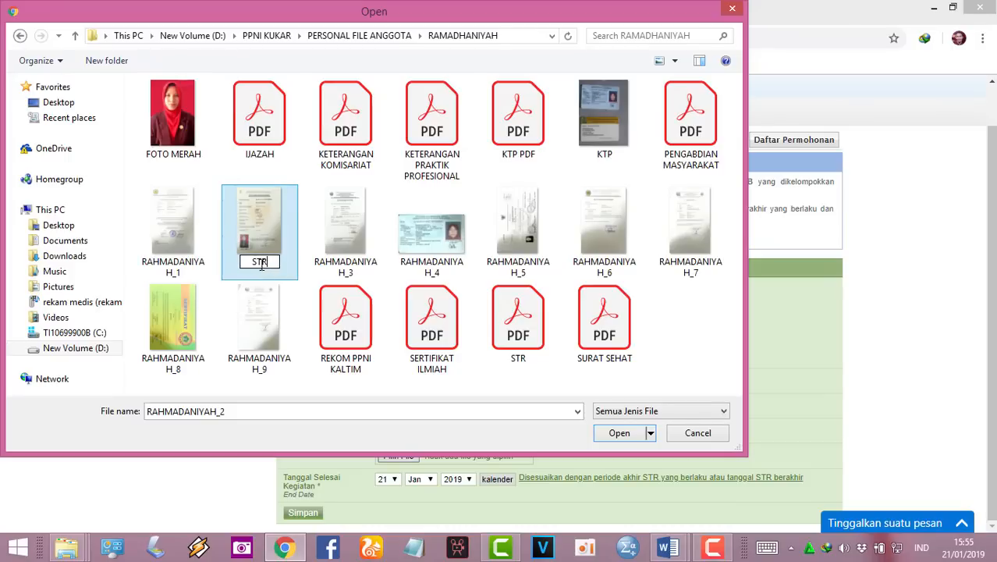
click(304, 256)
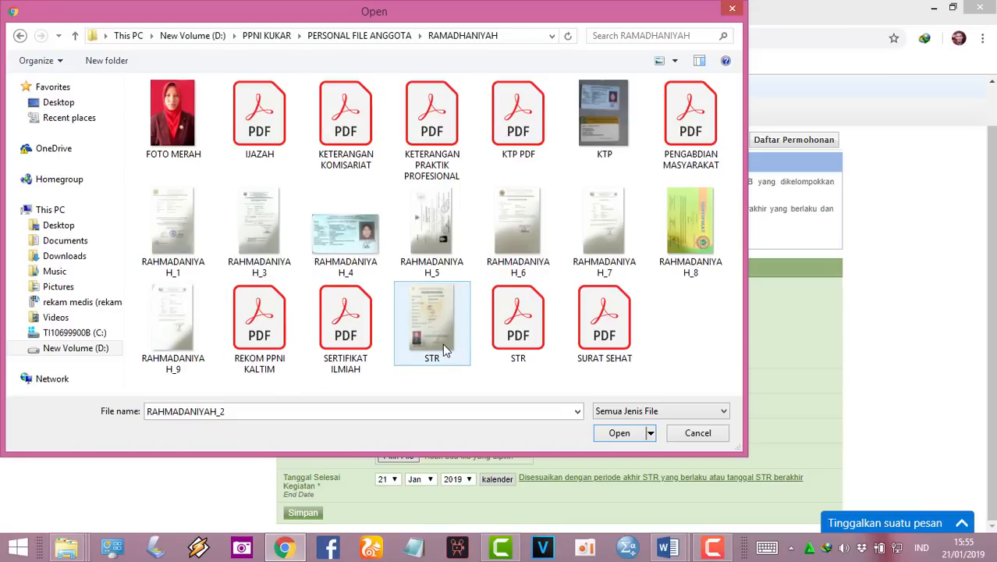
double_click(442, 343)
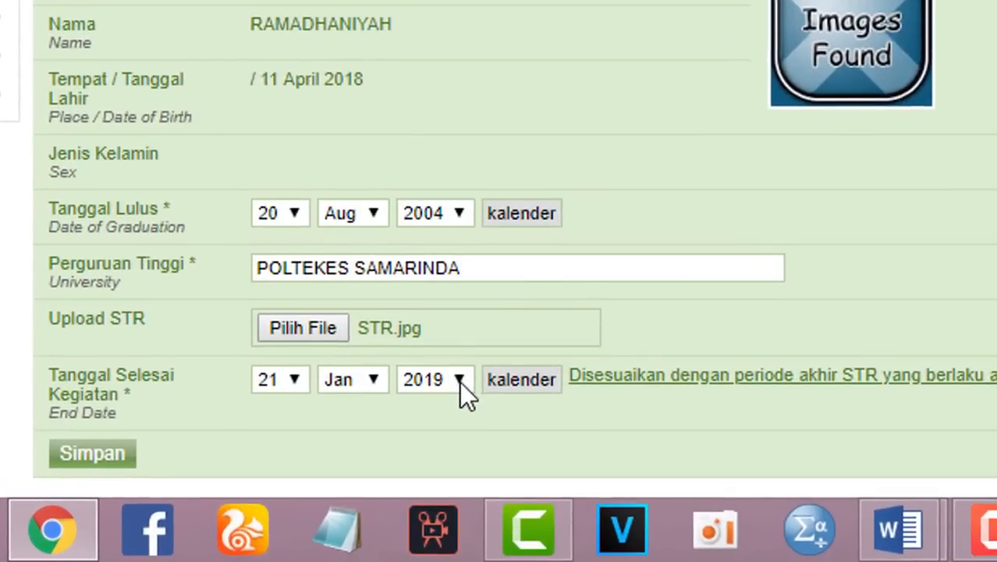
- Set Tanggal Selesai Kegiatan to 08 Jul 2018 and save the PKB request
click(289, 389)
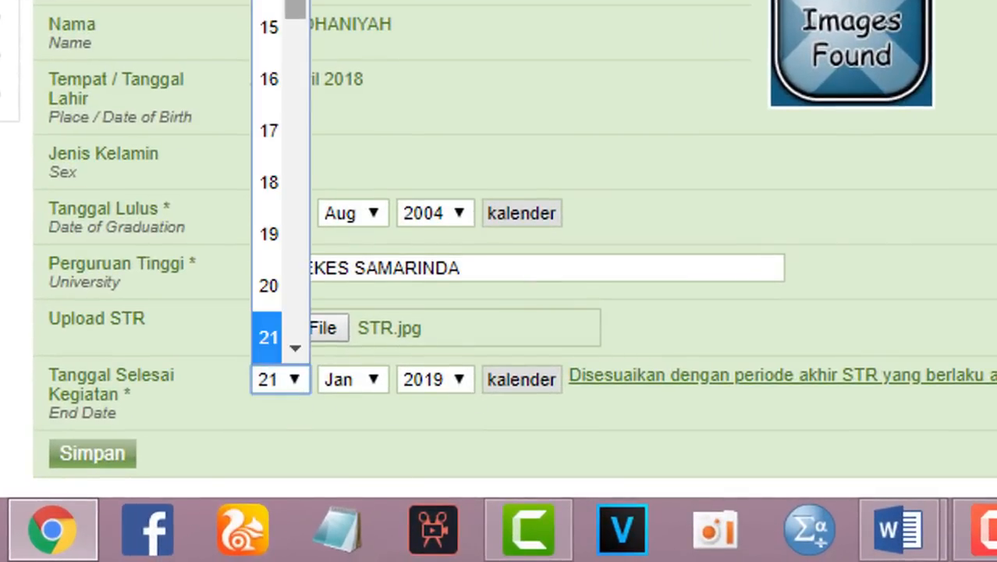
key(0)
key(8)
key(Return)
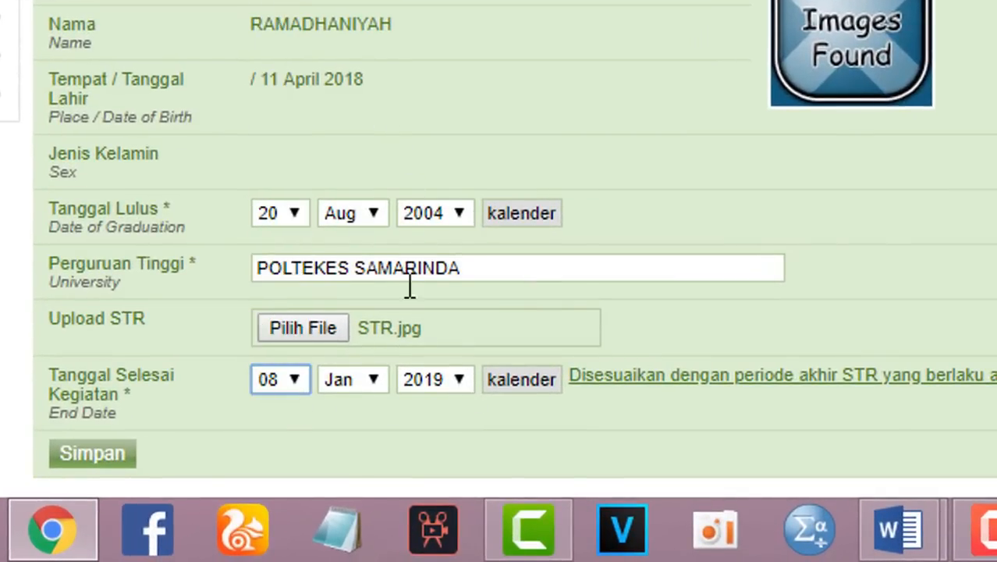
click(374, 379)
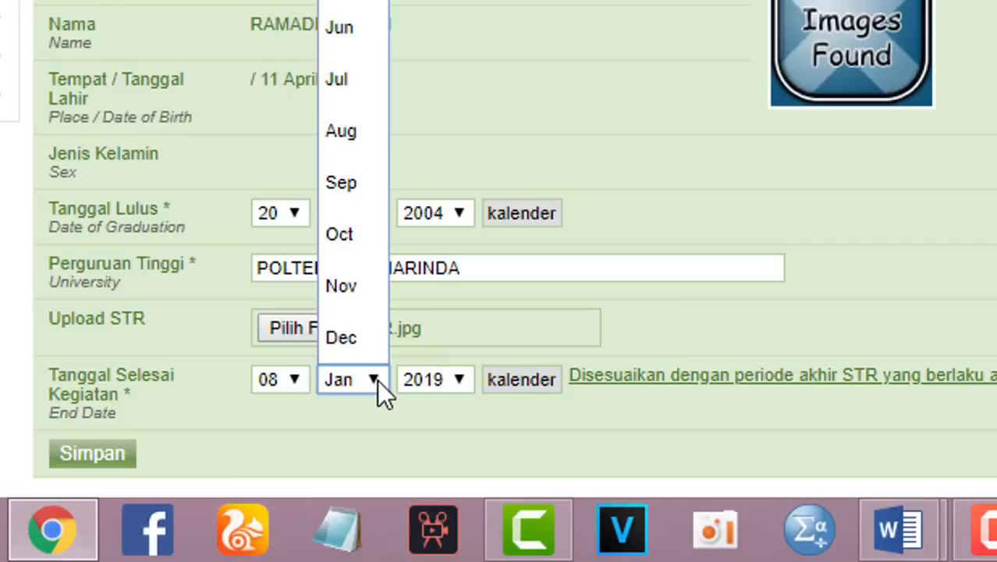
click(363, 93)
click(453, 380)
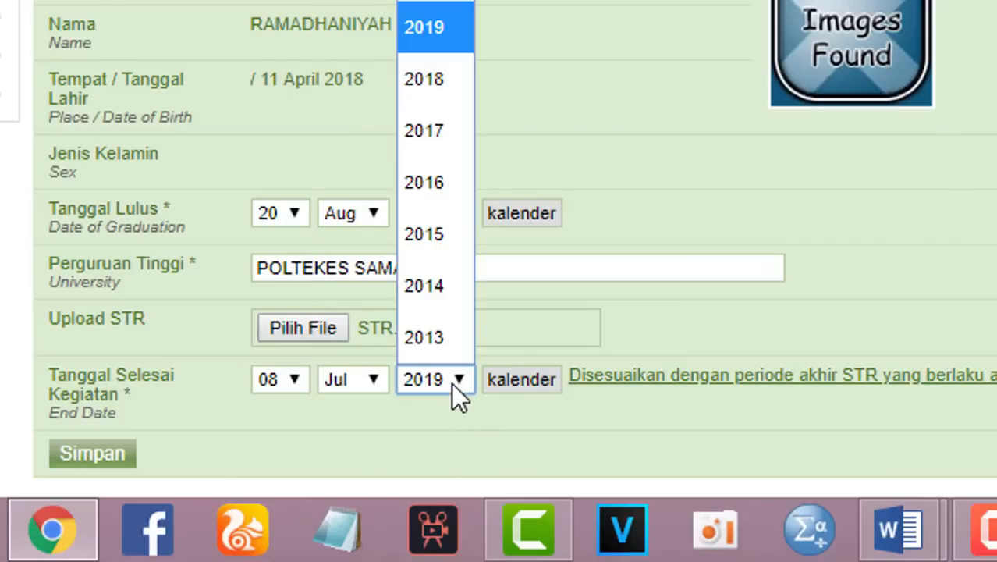
click(443, 94)
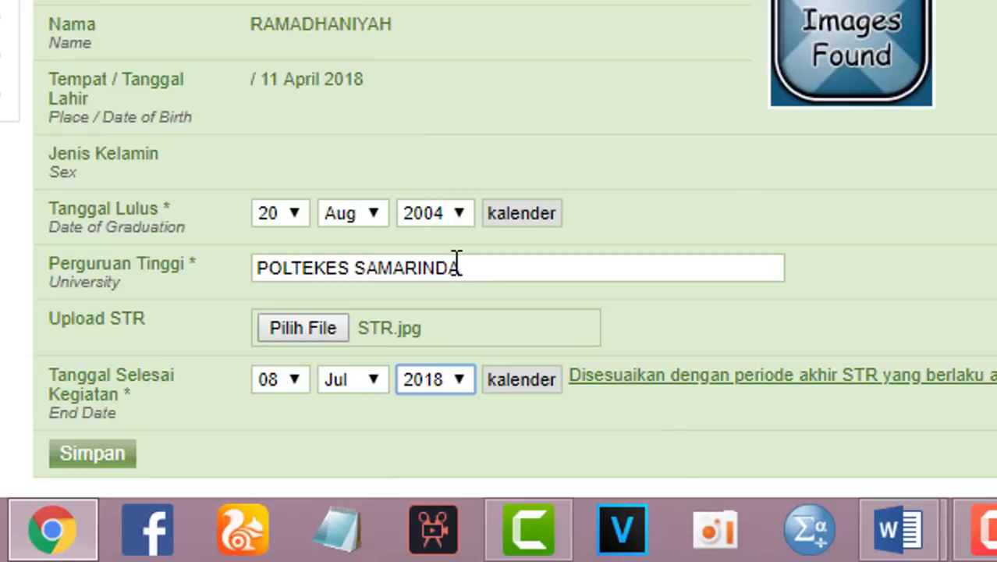
click(88, 459)
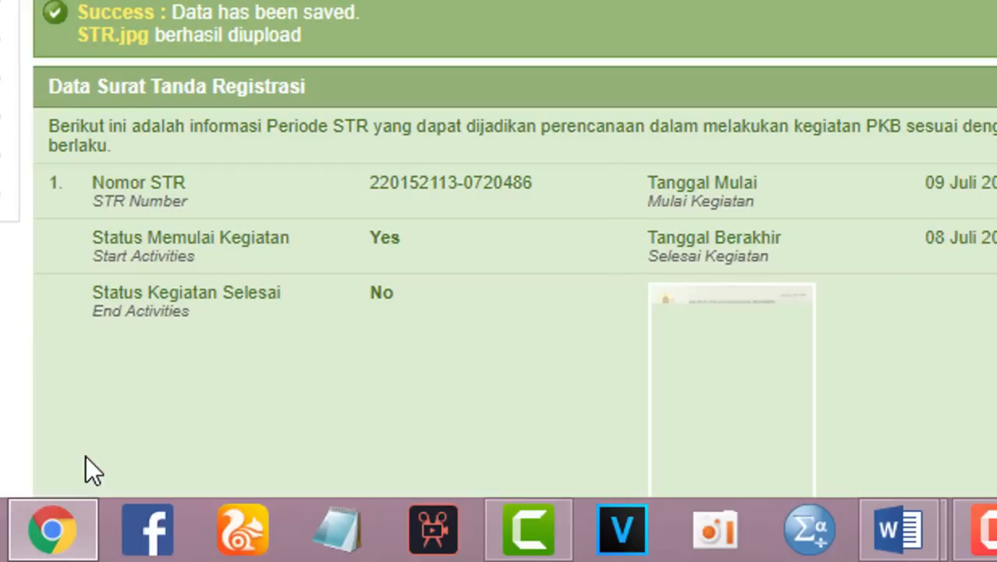
scroll(500, 250, down, 3)
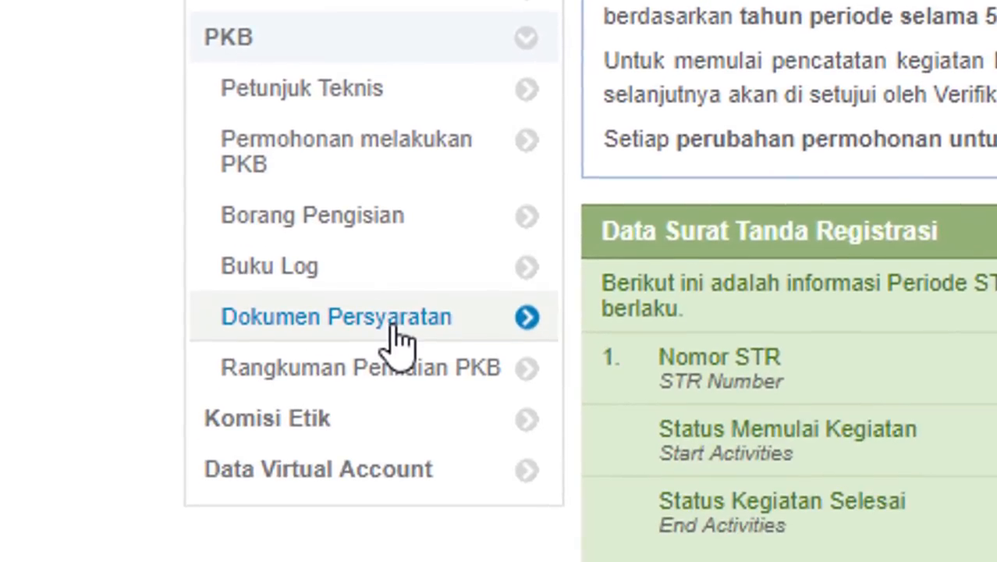
- Filter Borang Pengisian to A. Kegiatan Praktik Profesional and open the direct patient care entry form
click(285, 234)
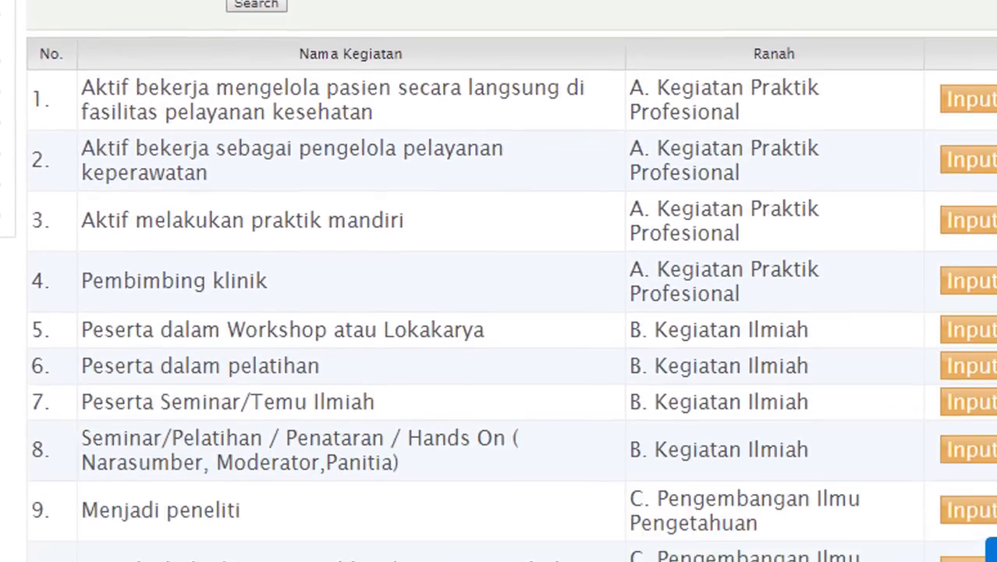
scroll(500, 312, down, 5)
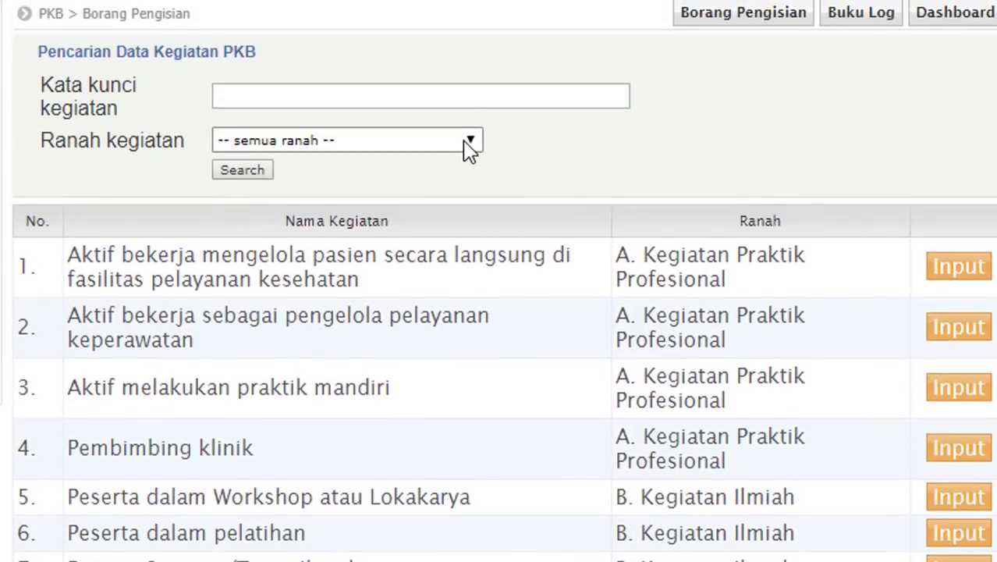
click(471, 148)
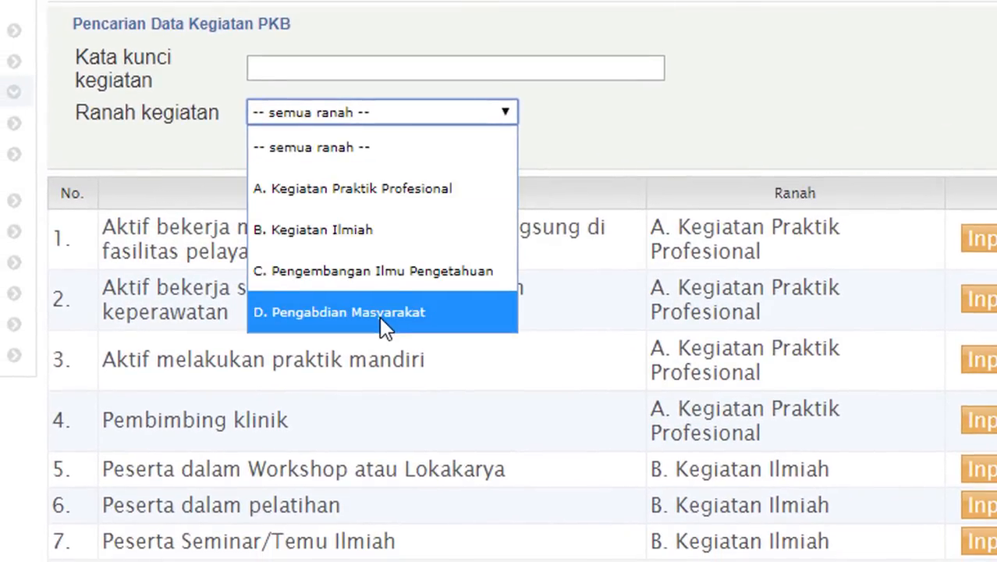
click(629, 108)
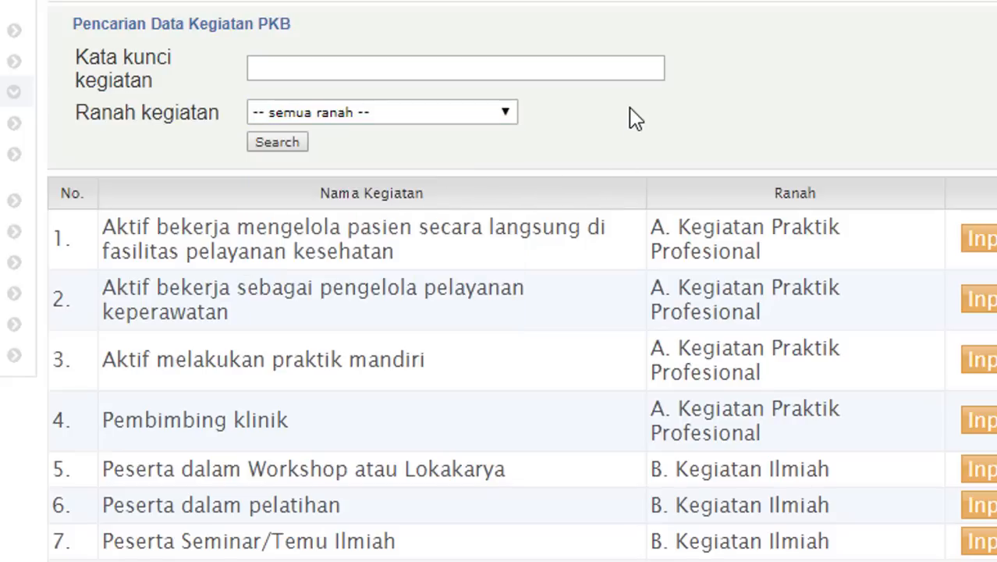
click(507, 117)
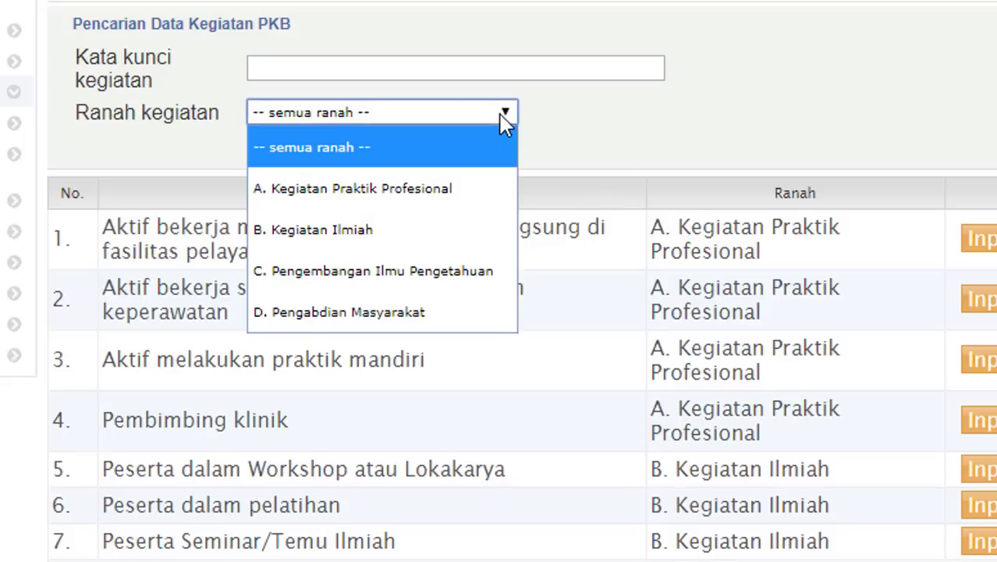
click(416, 204)
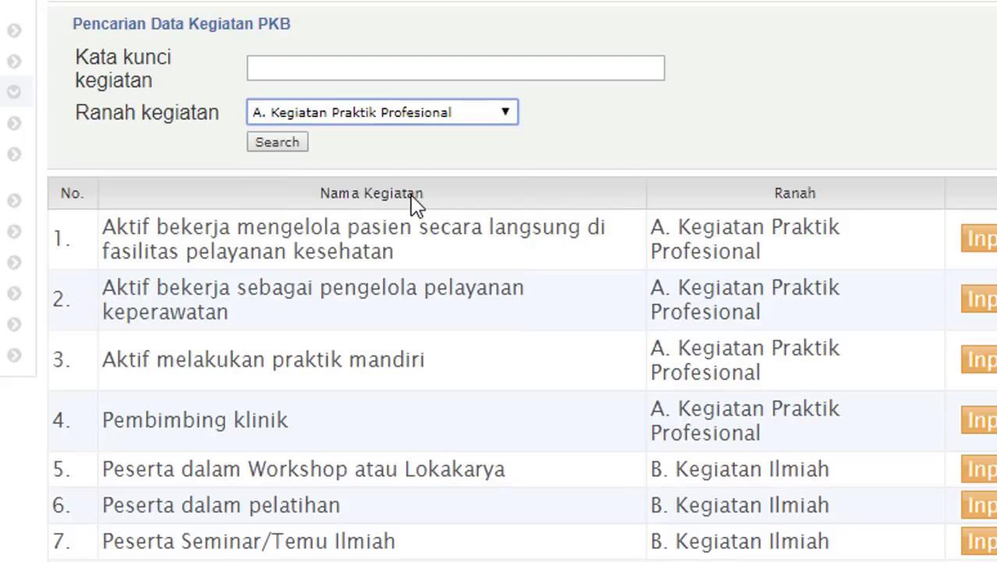
click(280, 147)
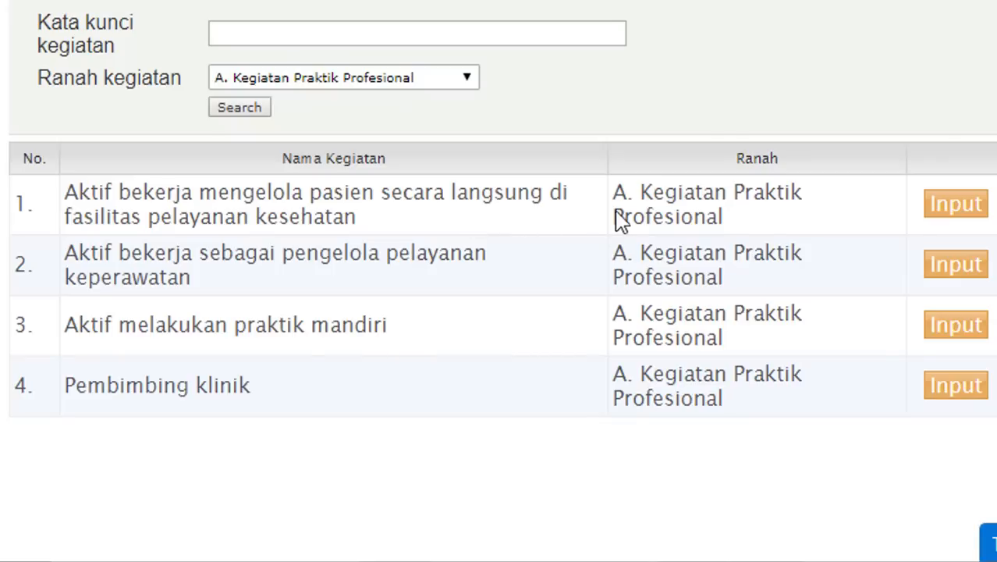
click(954, 208)
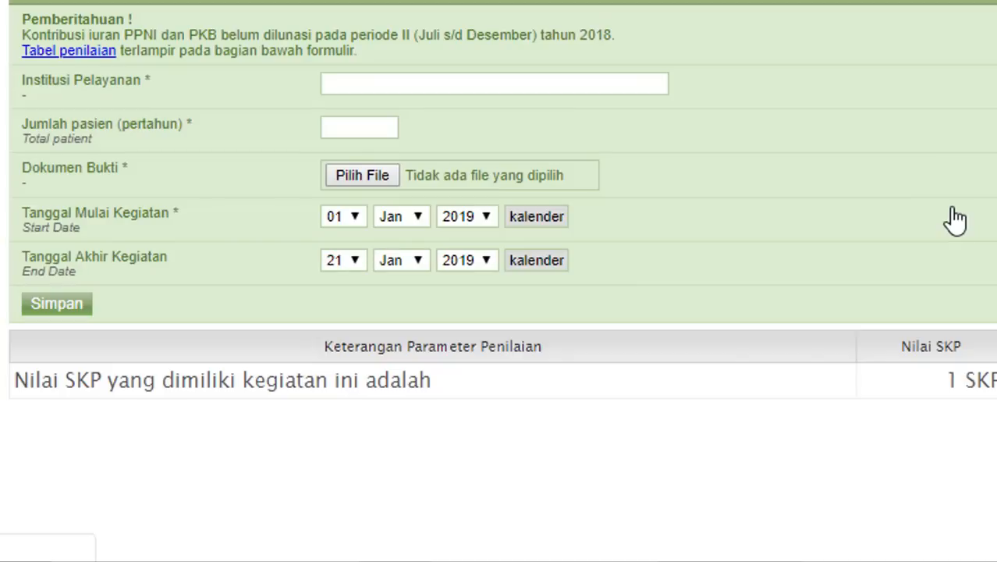
- Enter PUSKESMAS SUNGAI MARIAM as Institusi Pelayanan and 1231 as the yearly patient count
click(349, 86)
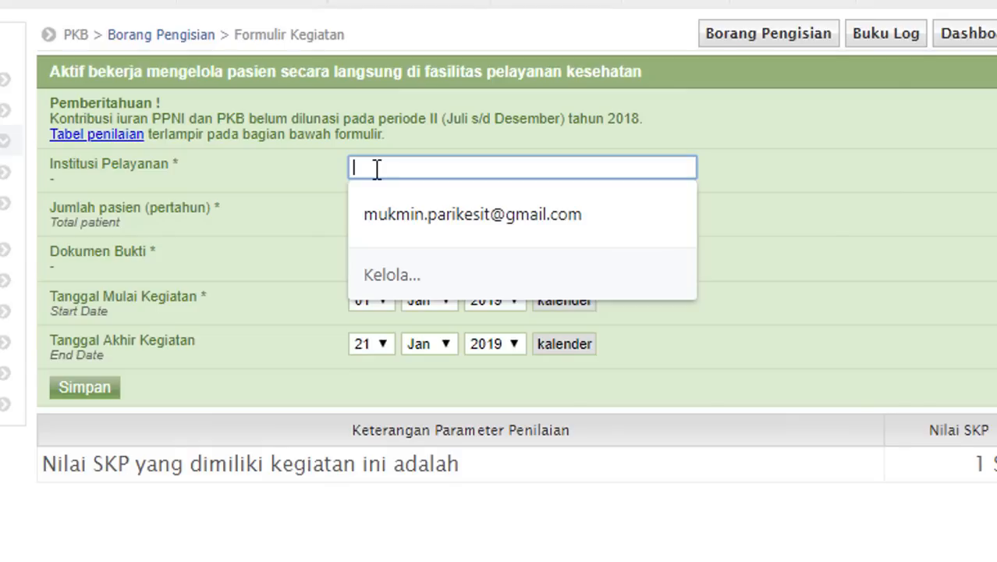
text(PUSKESMAS )
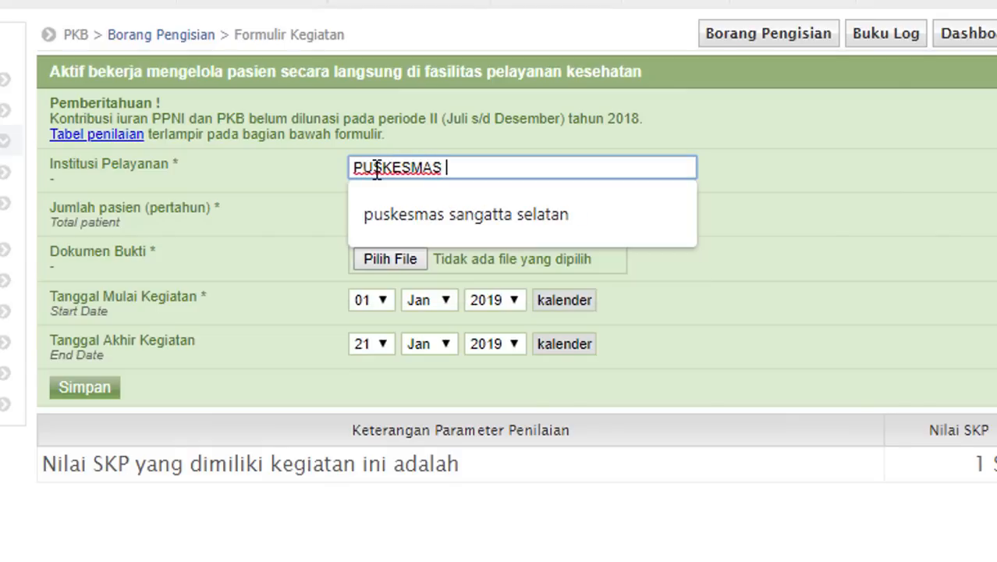
text(SUN)
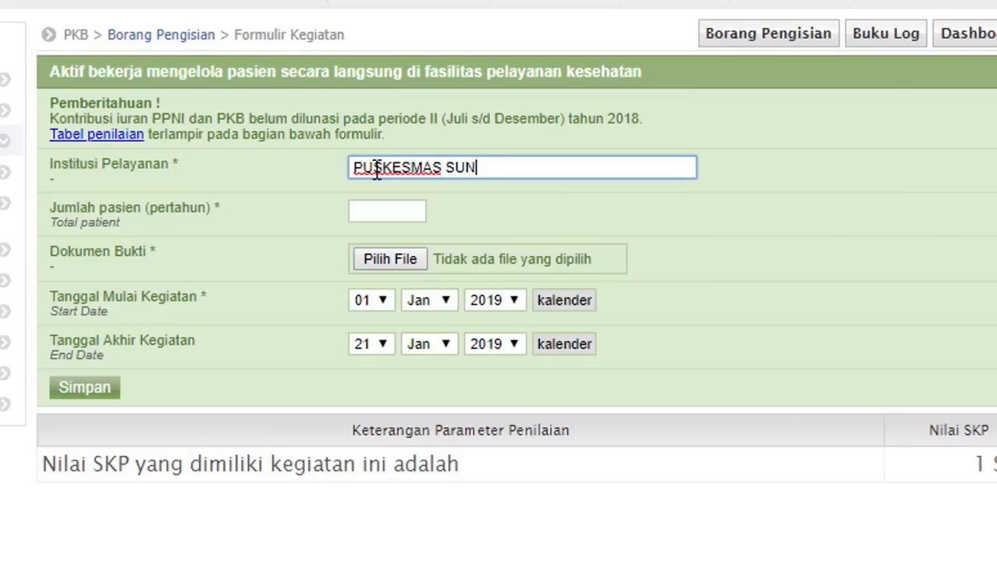
text(GAI MARIAM)
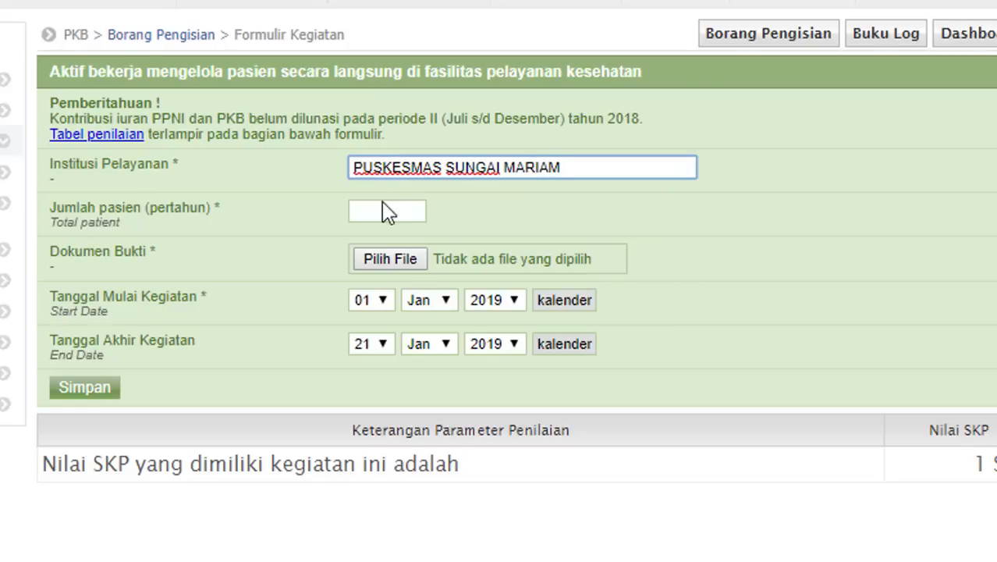
click(391, 212)
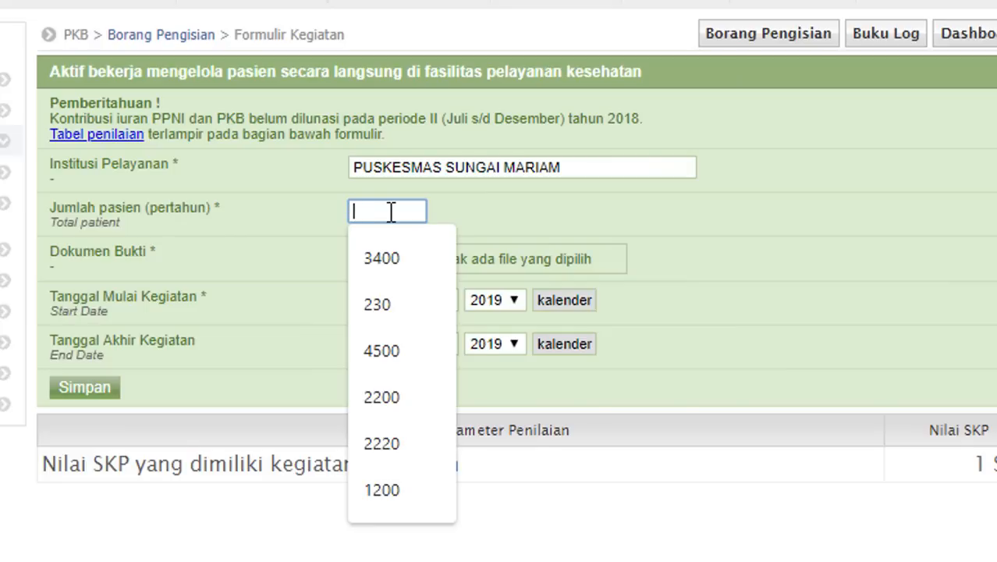
text(1231)
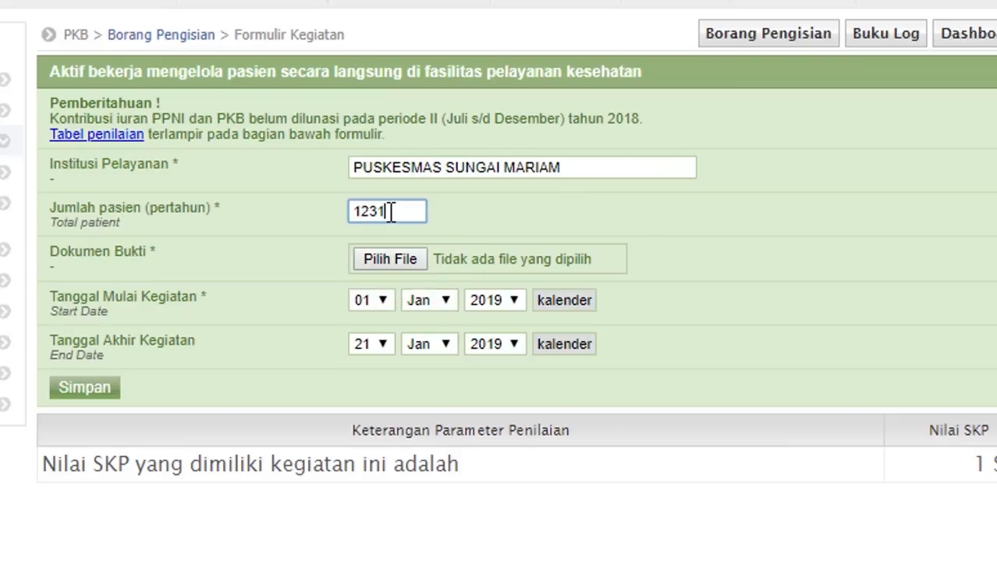
- Attach the professional-practice KETERANGAN PDF as the Dokumen Bukti
click(401, 265)
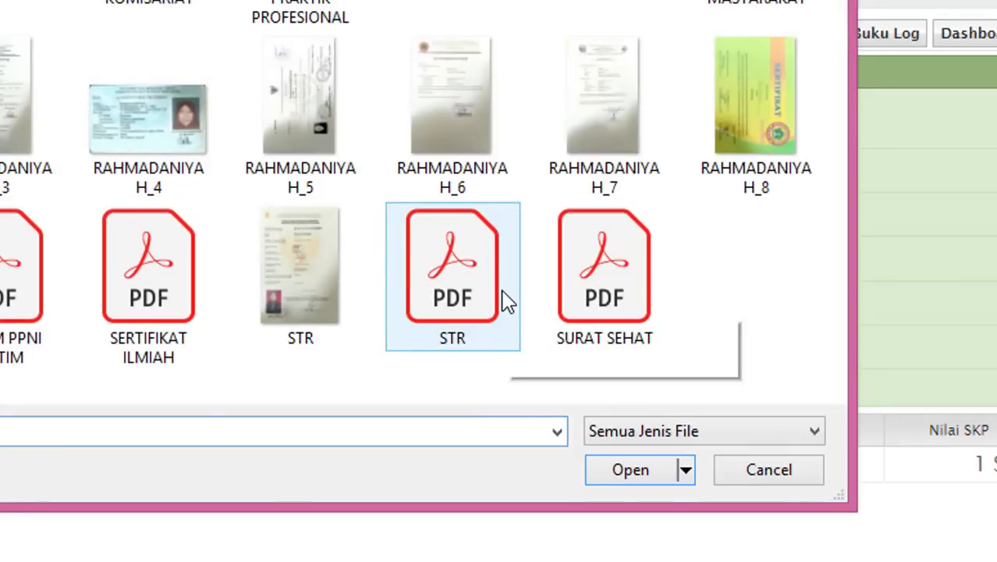
click(149, 273)
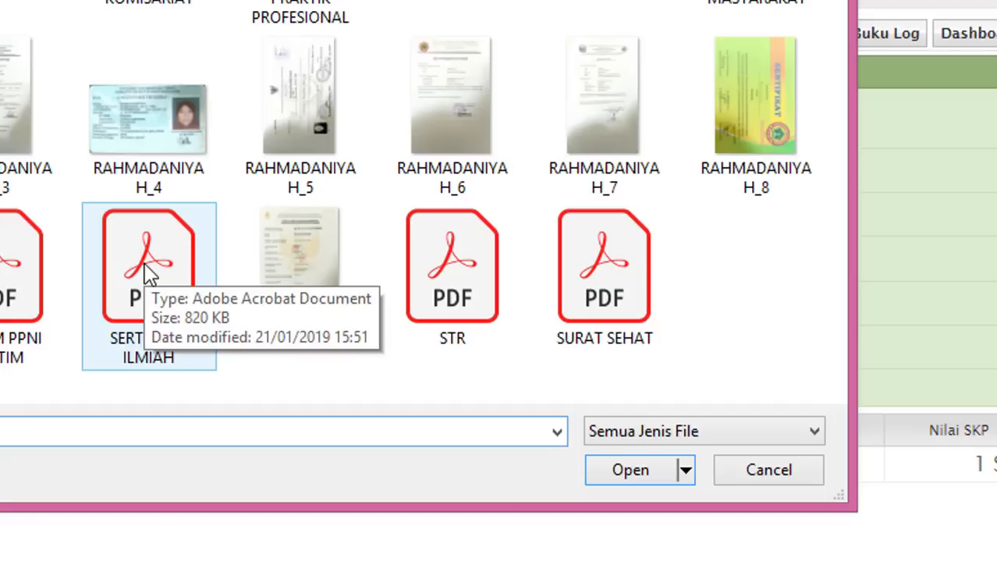
click(328, 6)
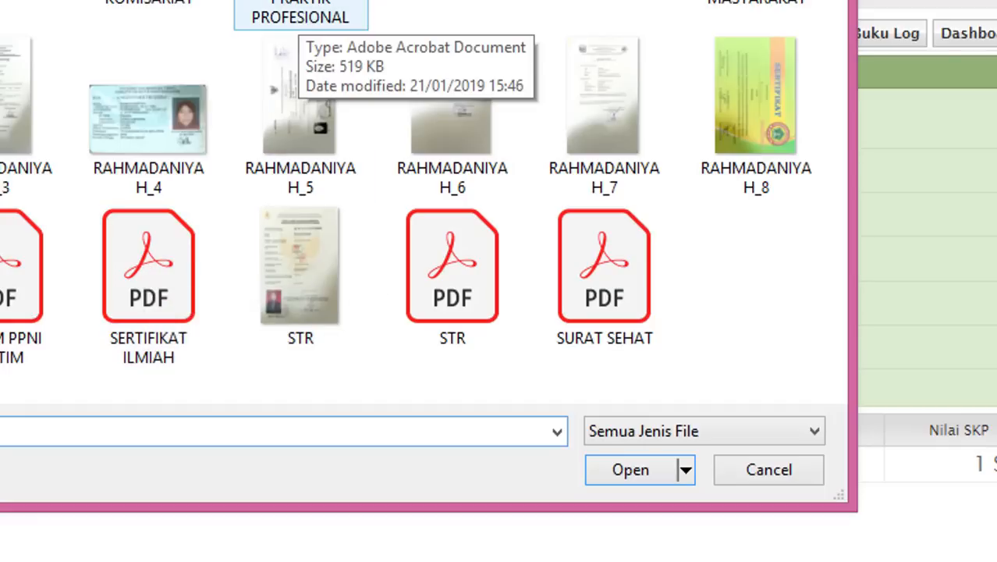
key(Return)
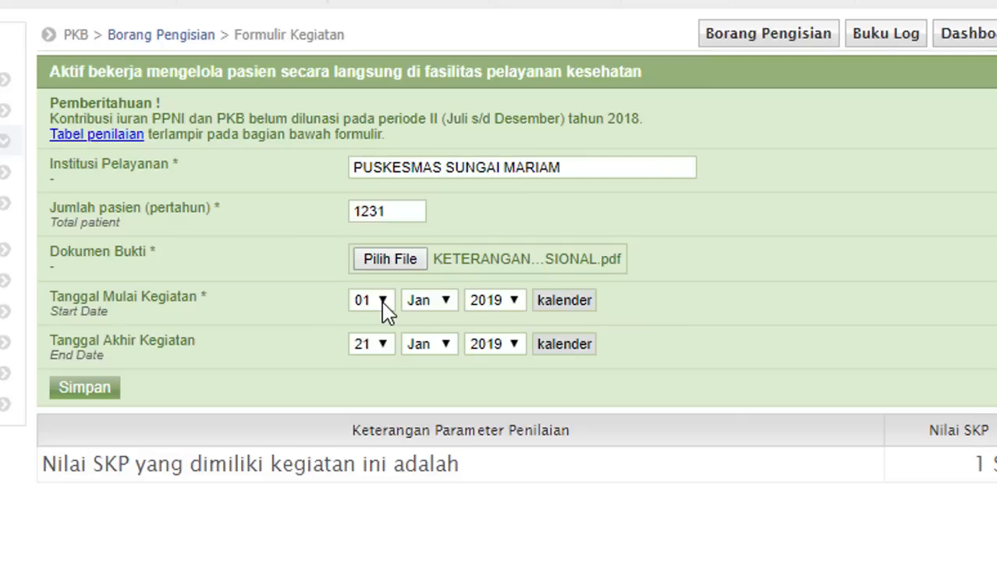
- Set the activity start date to 03 Jun 2013
click(514, 305)
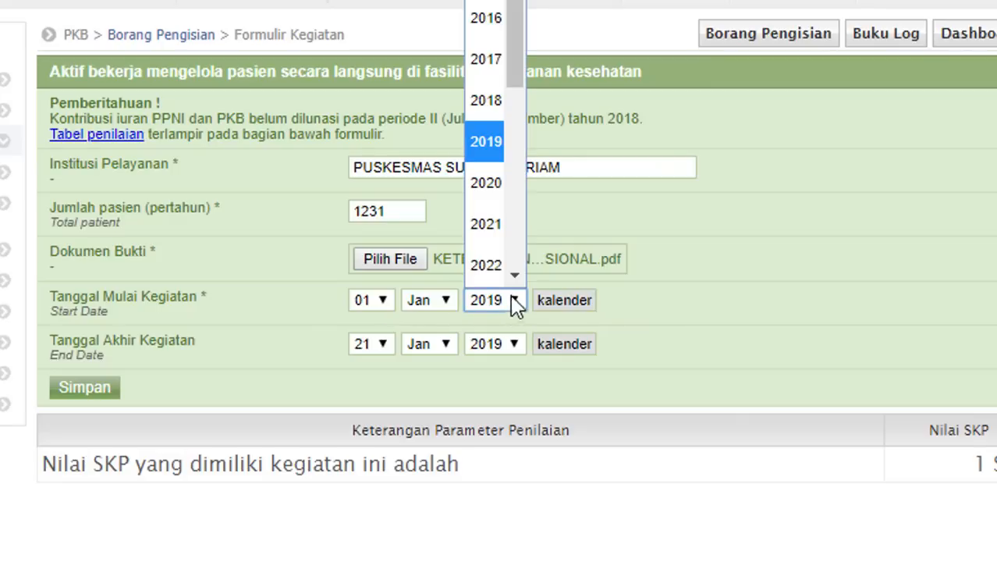
text(2013)
key(Return)
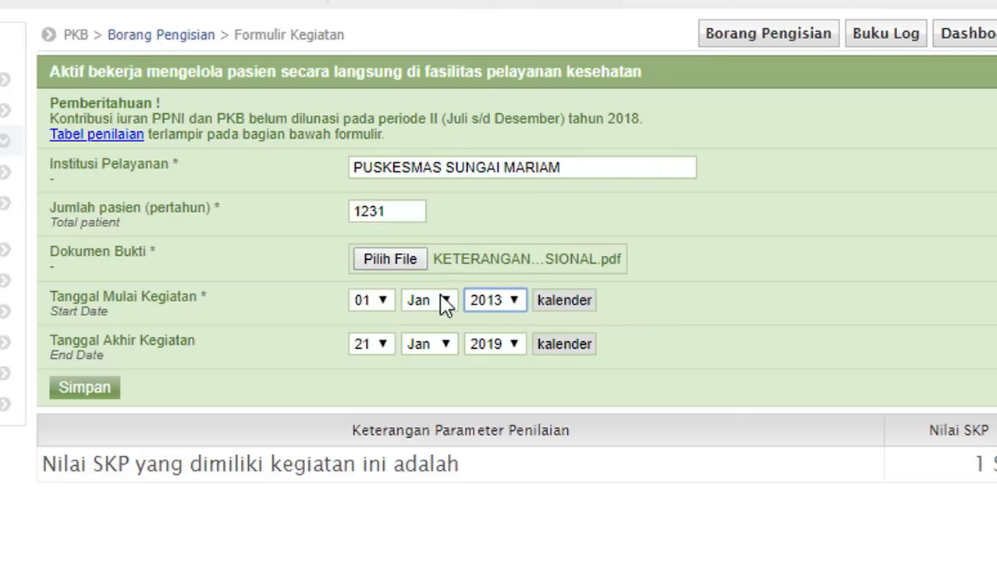
click(445, 303)
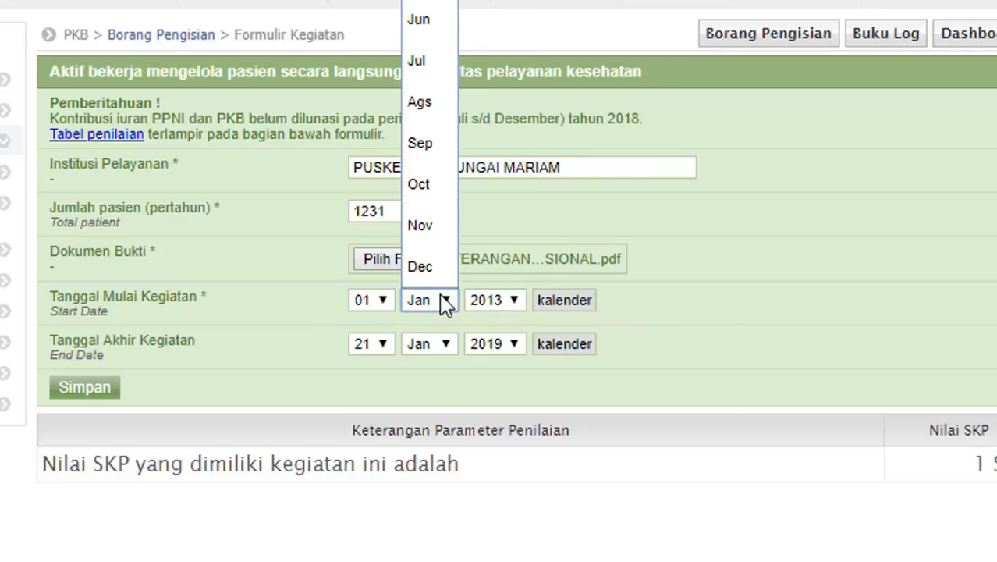
click(431, 21)
click(382, 304)
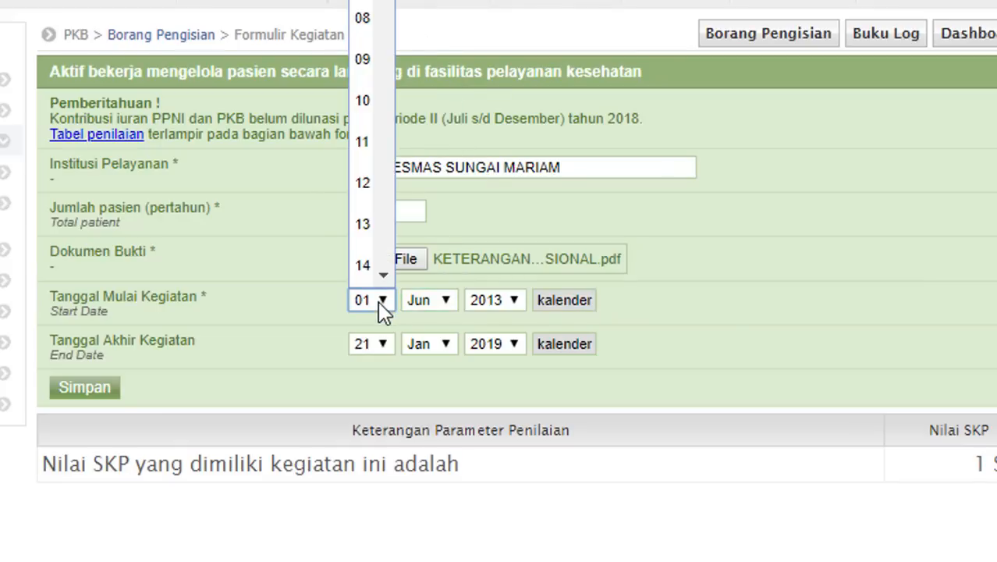
key(Down)
key(Down)
key(Return)
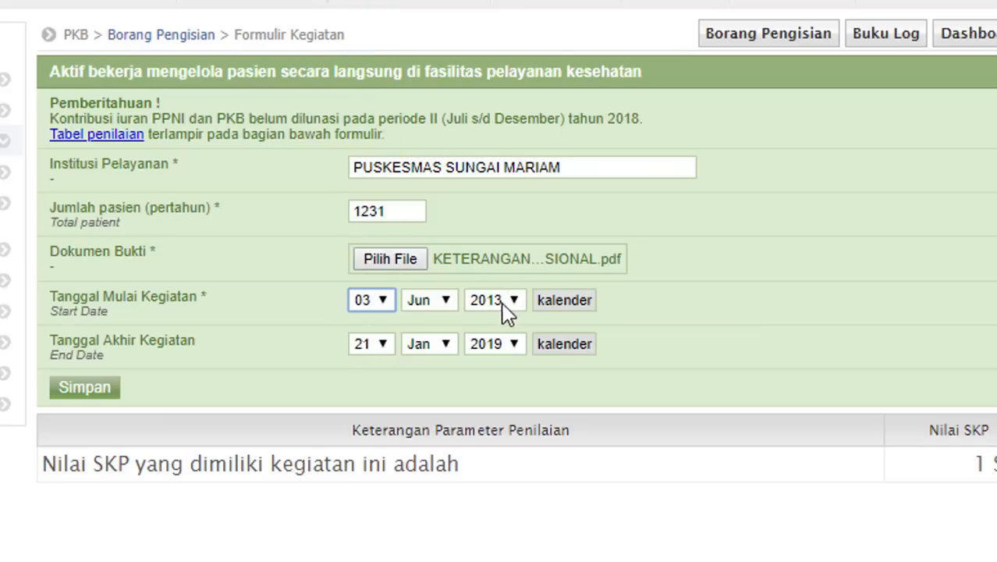
- Set the end date to 02 Jun 2014 and save the activity entry
click(515, 346)
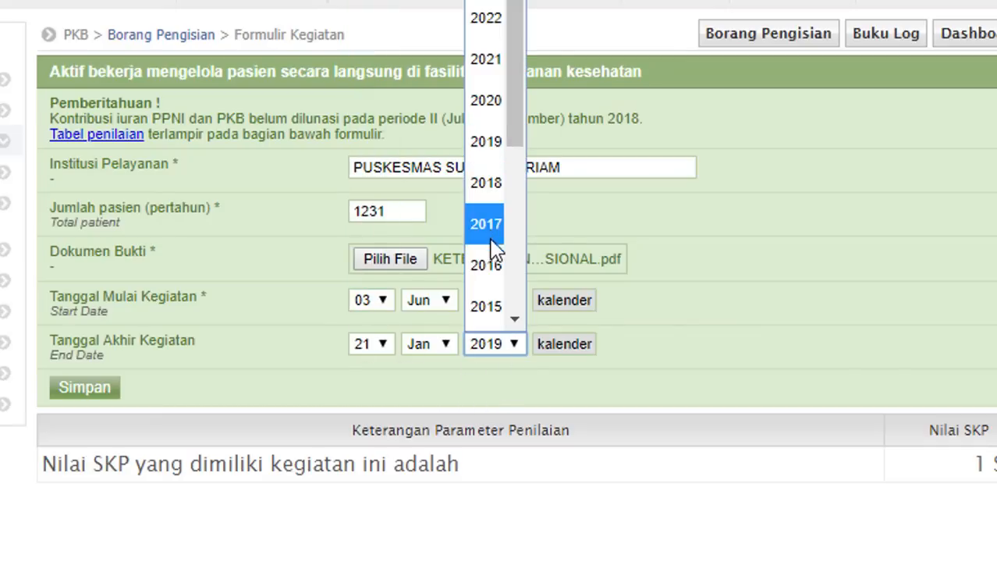
scroll(512, 312, down, 1)
click(506, 306)
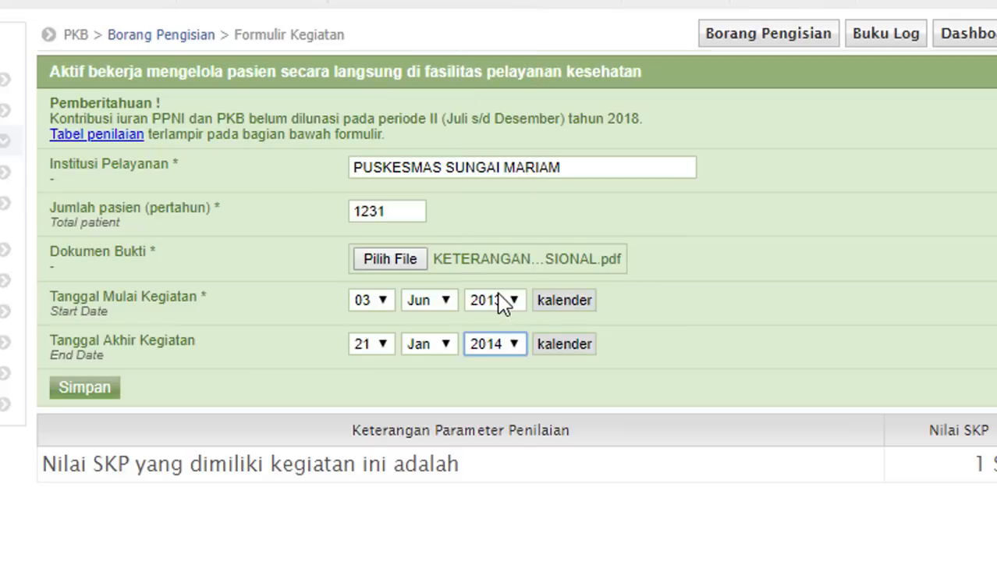
click(443, 346)
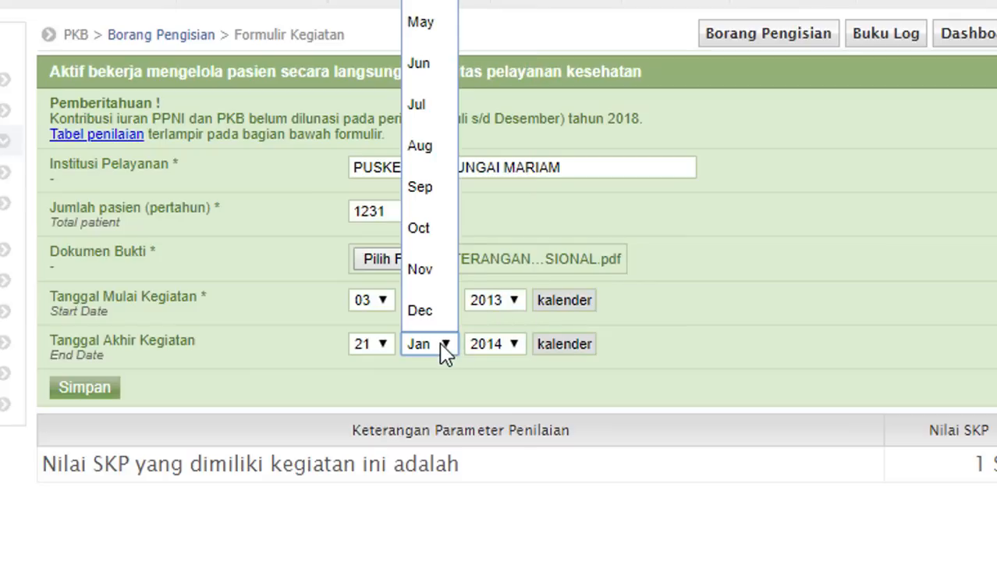
click(421, 63)
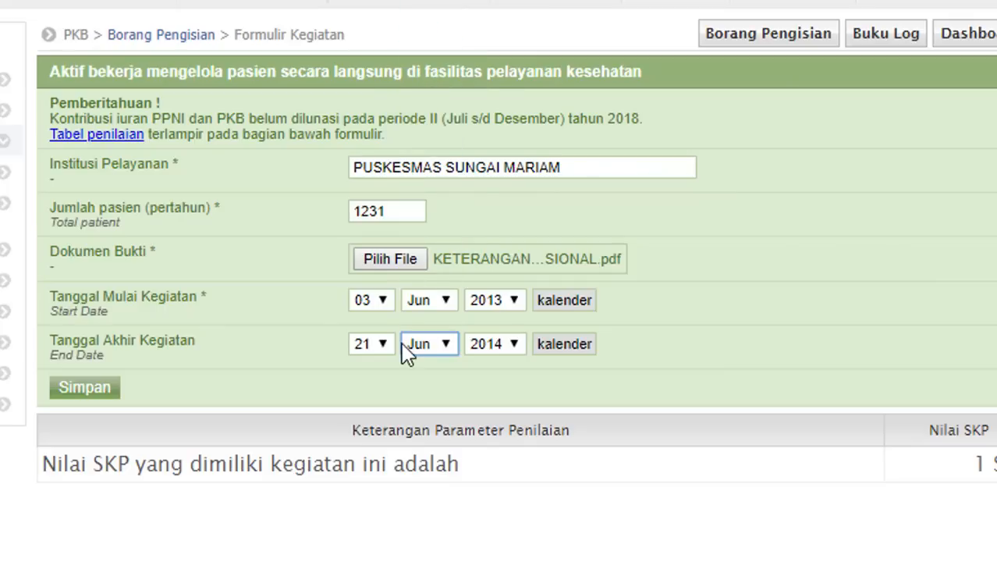
click(376, 344)
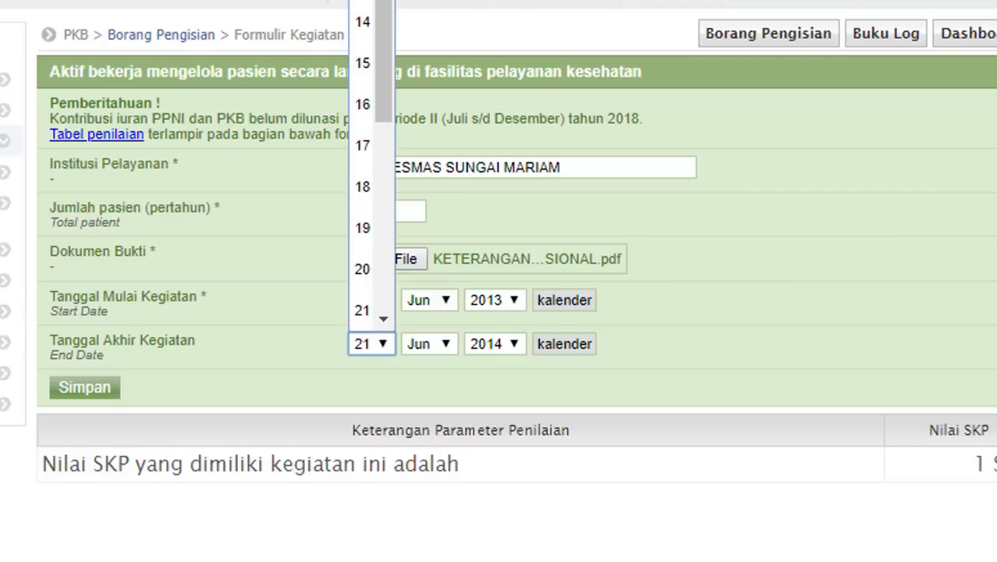
scroll(371, 156, up, 2)
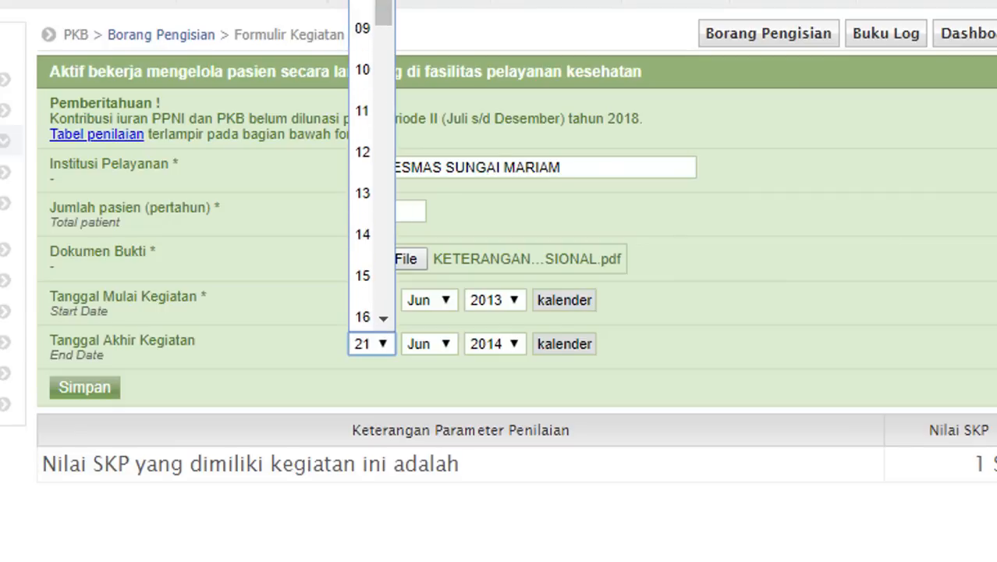
scroll(372, 156, up, 3)
click(371, 69)
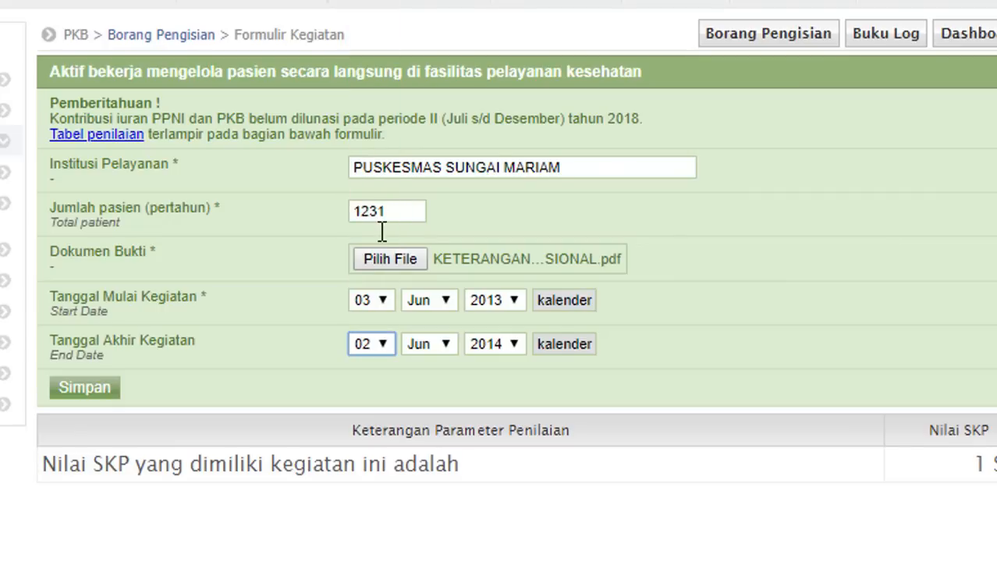
click(103, 390)
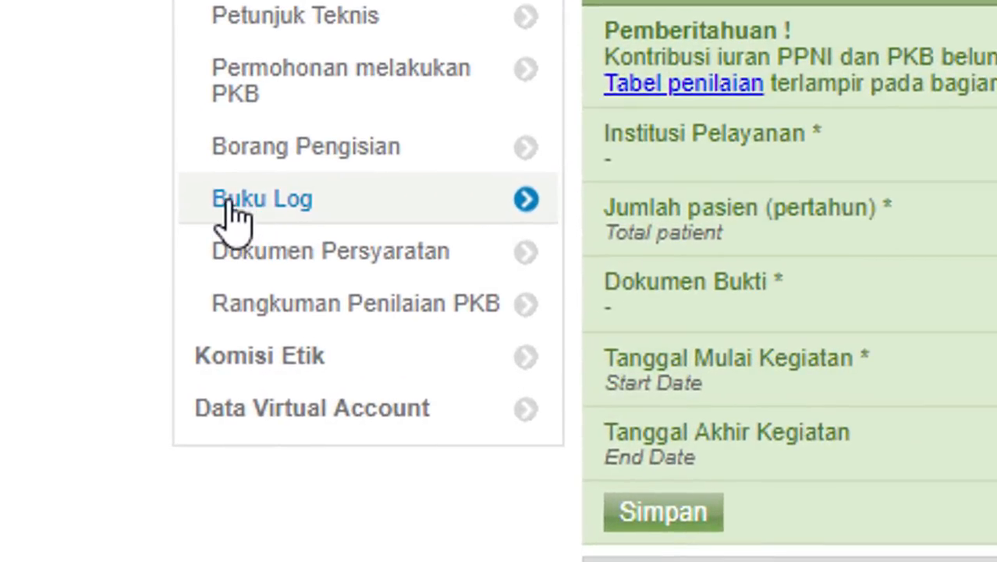
- In Buku Log, filter to A. Kegiatan Praktik Profesional and open the patient-care activity's Edit form
click(234, 214)
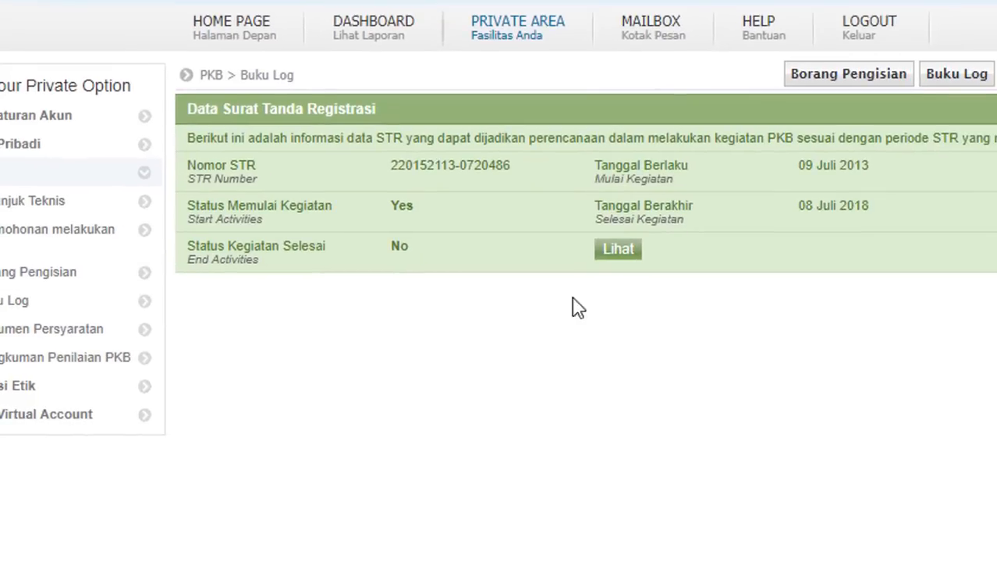
click(629, 260)
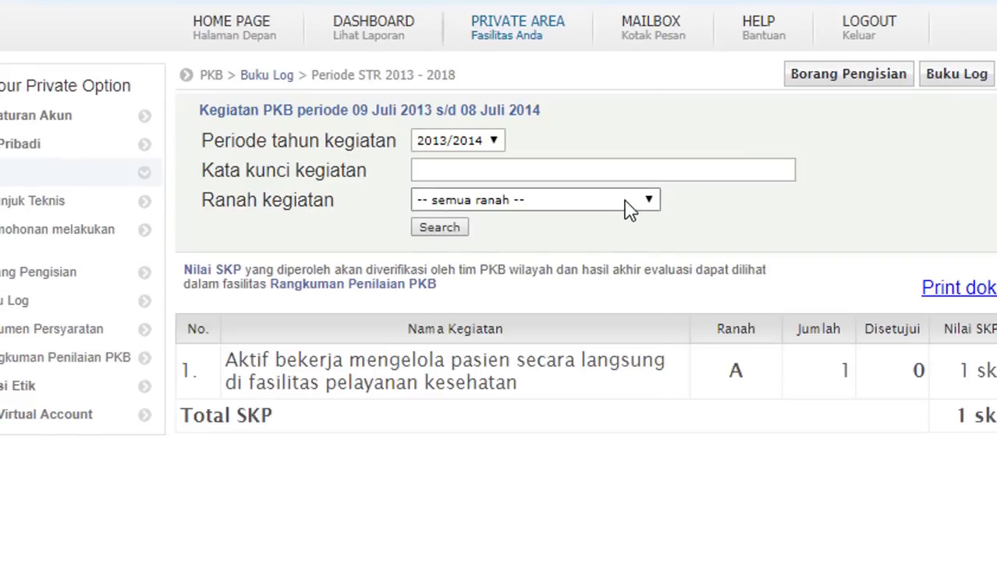
click(631, 201)
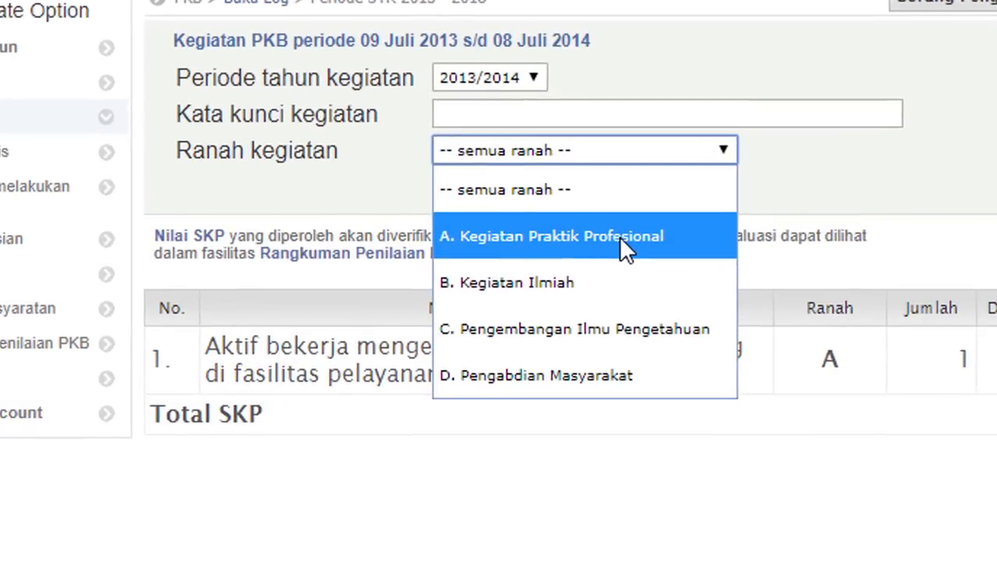
click(575, 274)
click(489, 184)
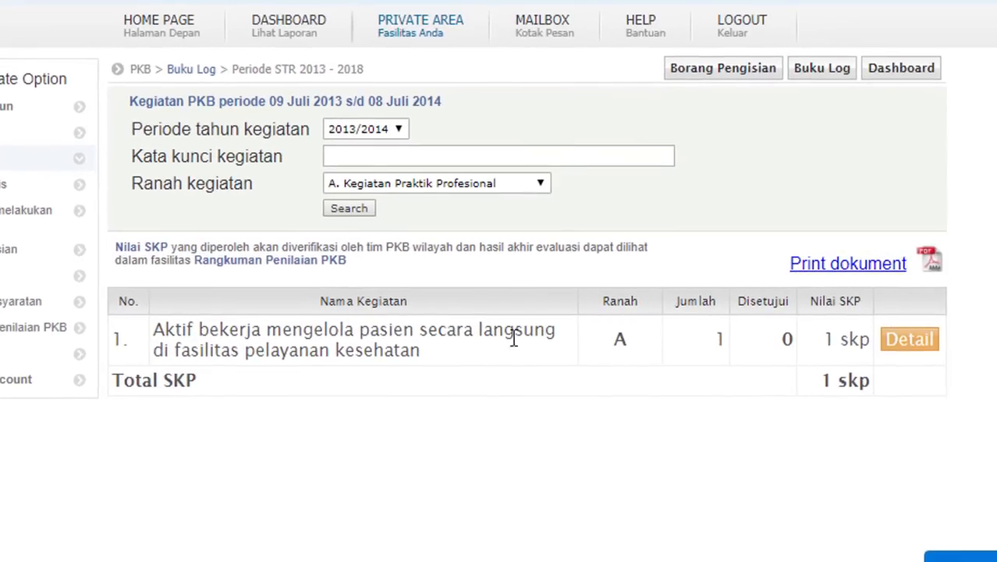
click(906, 342)
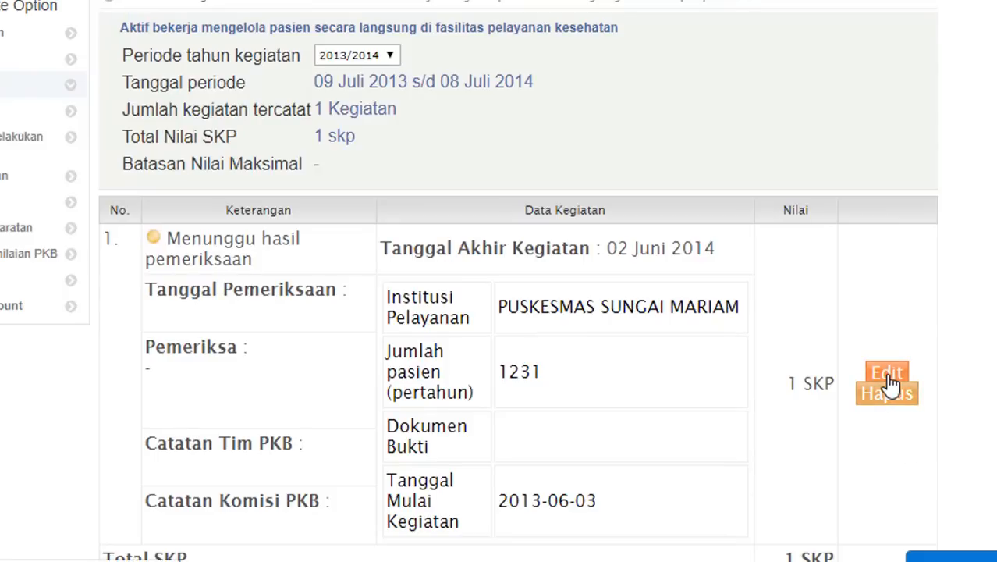
click(888, 376)
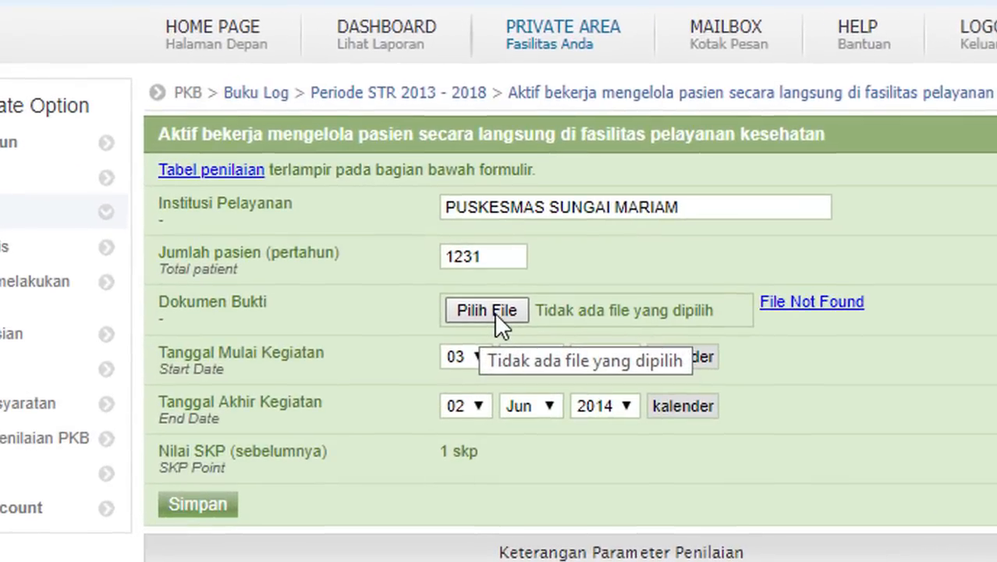
- Attach the _7 image as evidence, save, then start a new patient-care entry from Borang Pengisian
click(487, 311)
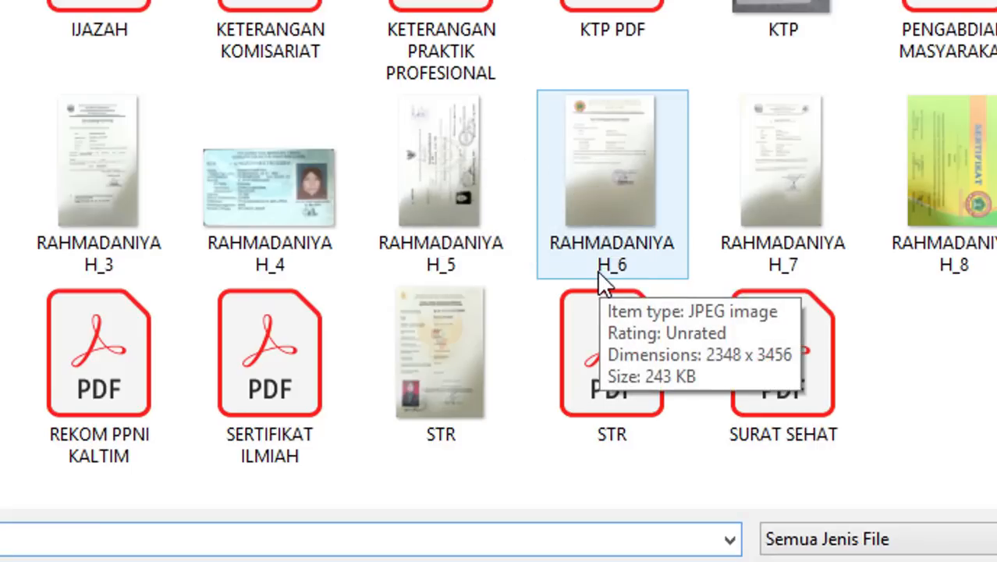
double_click(807, 203)
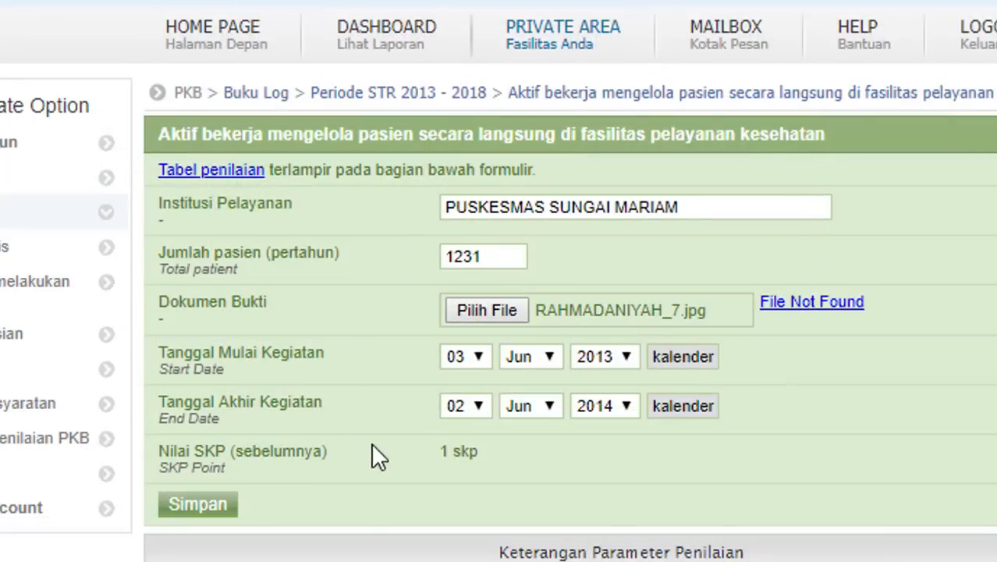
click(204, 502)
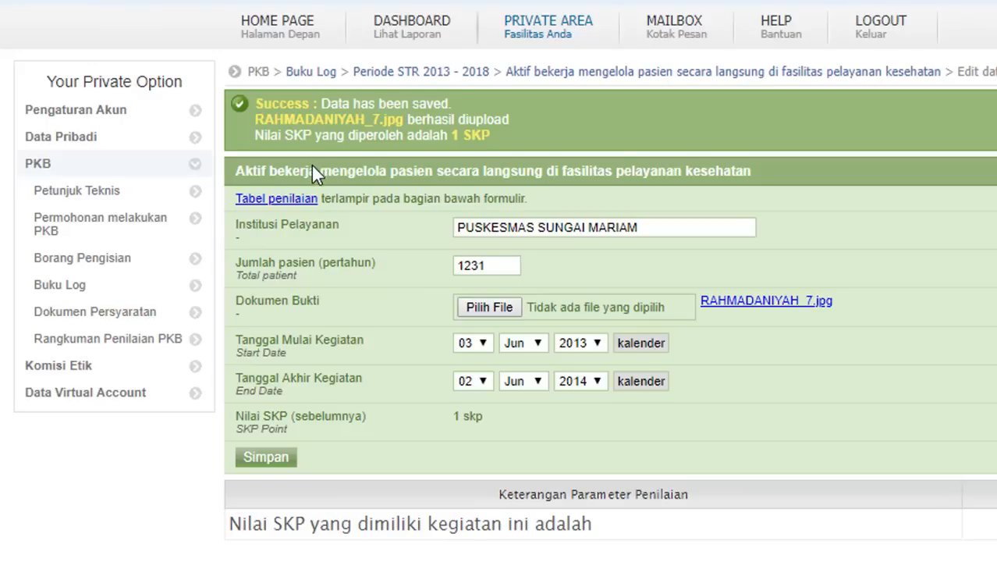
click(80, 266)
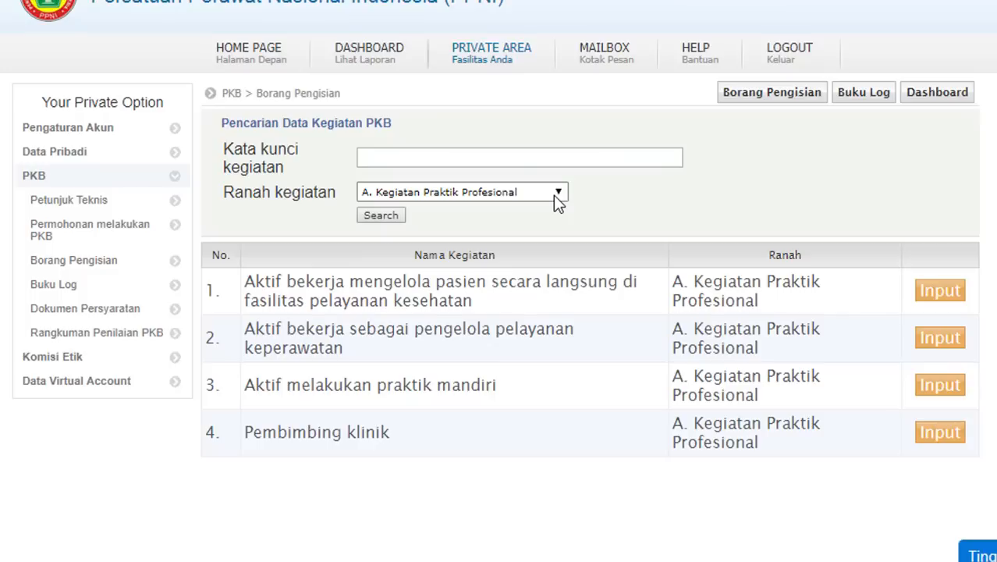
click(936, 304)
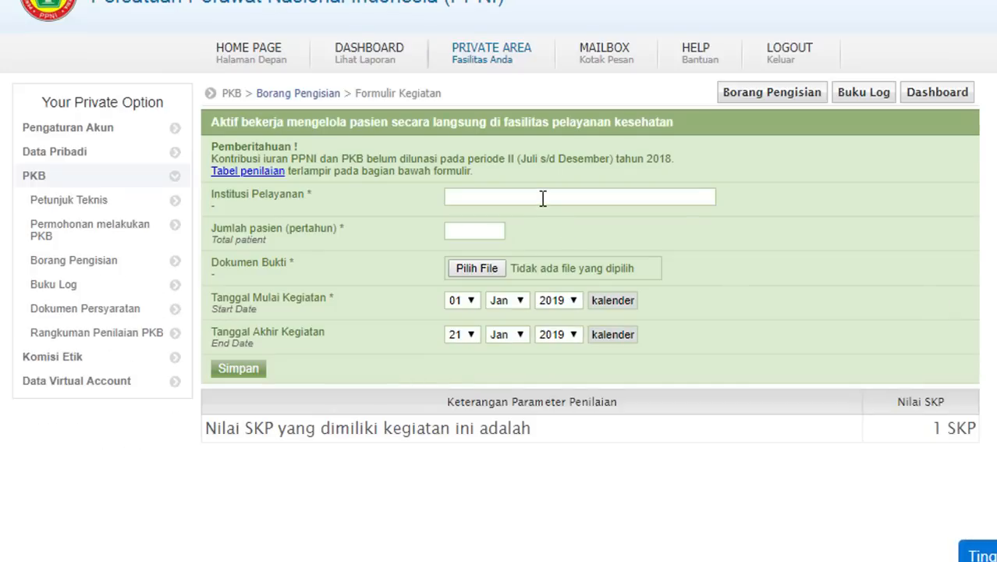
- Enter institution PUSKESMAS SUNGAI MARIAM and 1231 patients, and attach image number 9 as evidence
click(543, 199)
text(PUSKESMAS SUNGAI MARIAM)
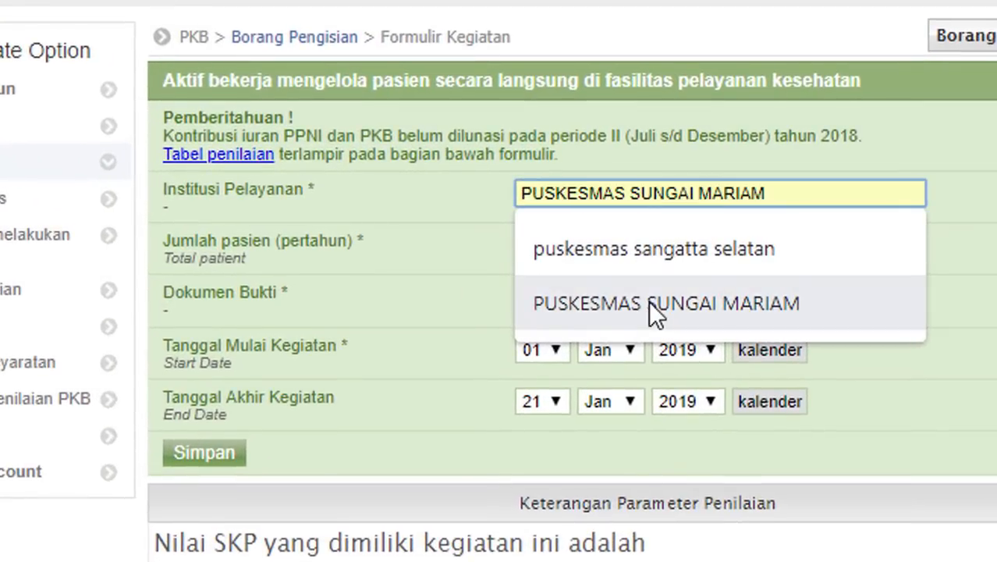
click(600, 289)
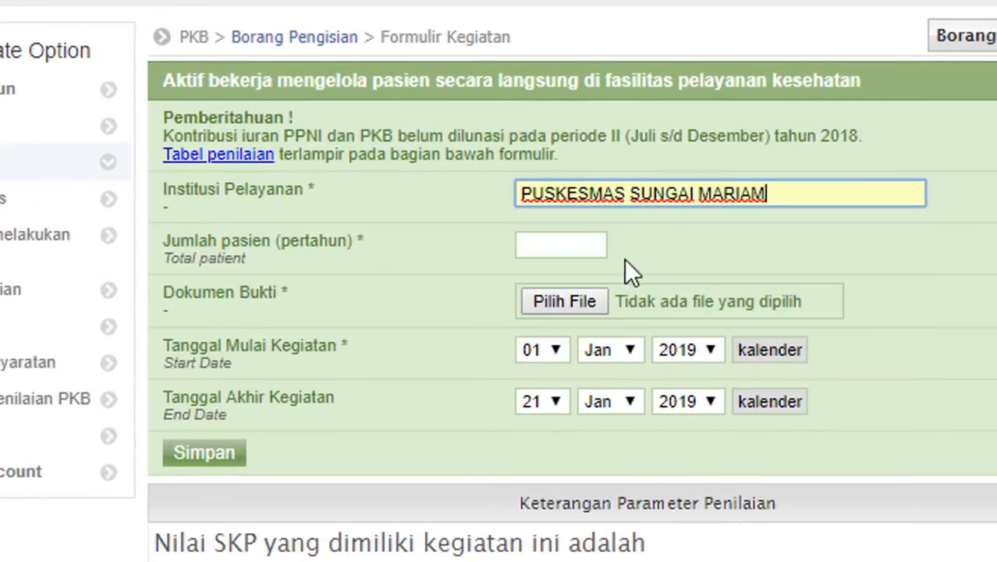
click(581, 252)
text(1231)
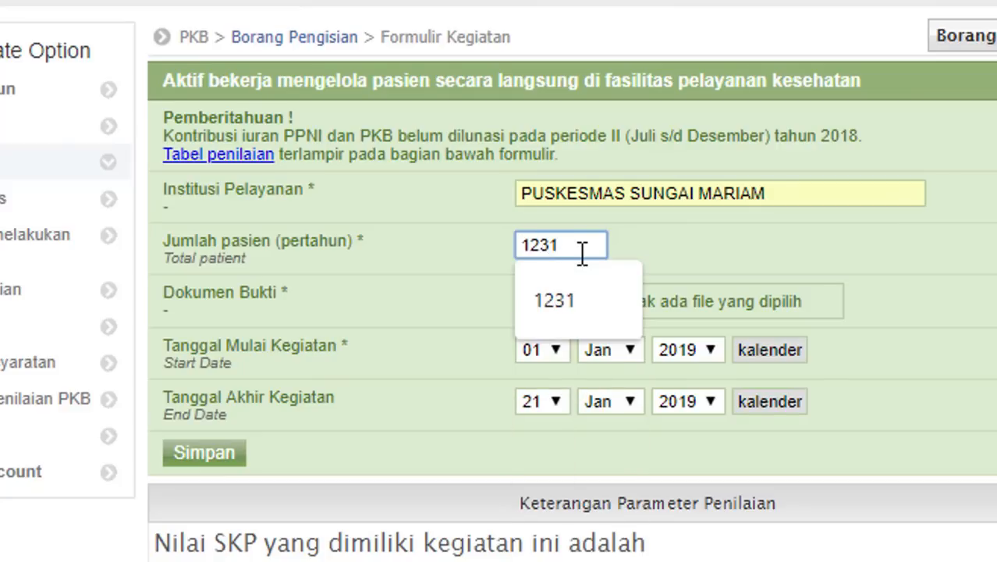
click(569, 296)
click(547, 297)
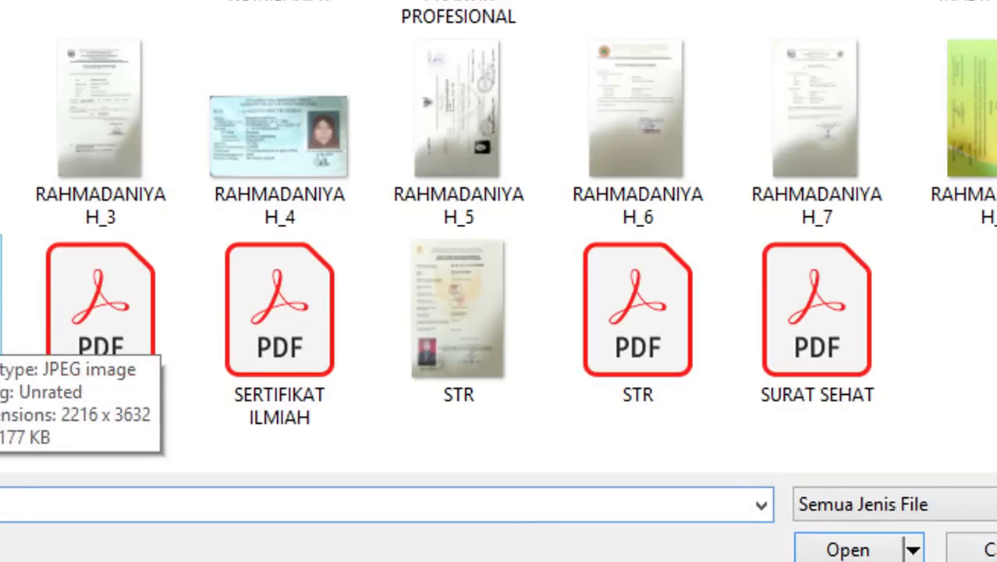
double_click(1, 312)
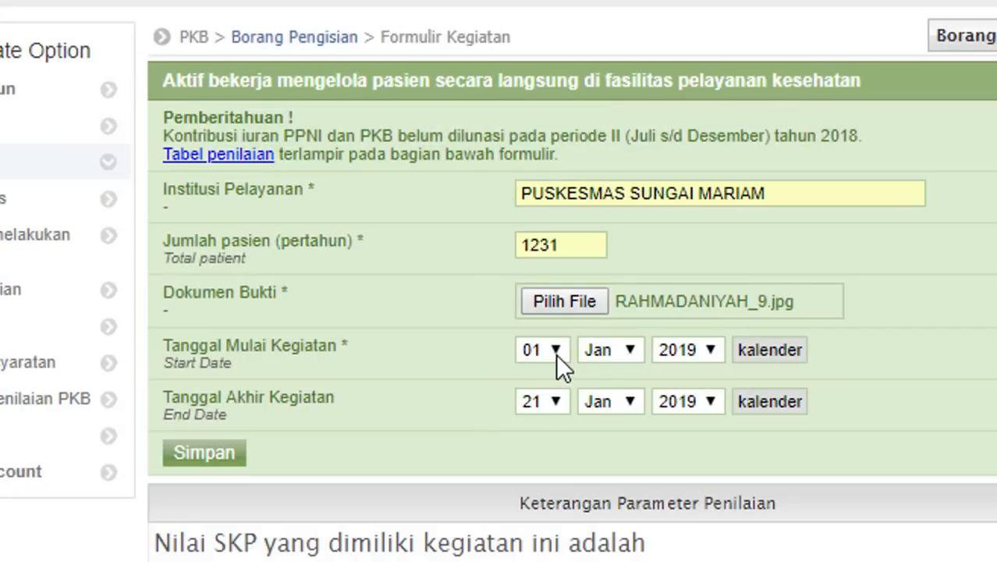
click(556, 350)
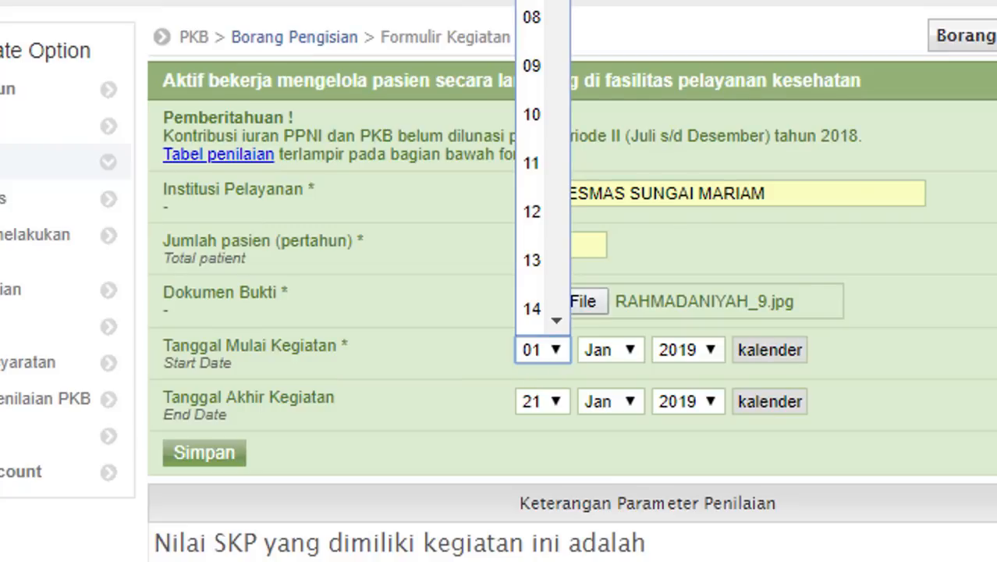
- Set the activity start date to 03 Jun 2014
click(532, 1)
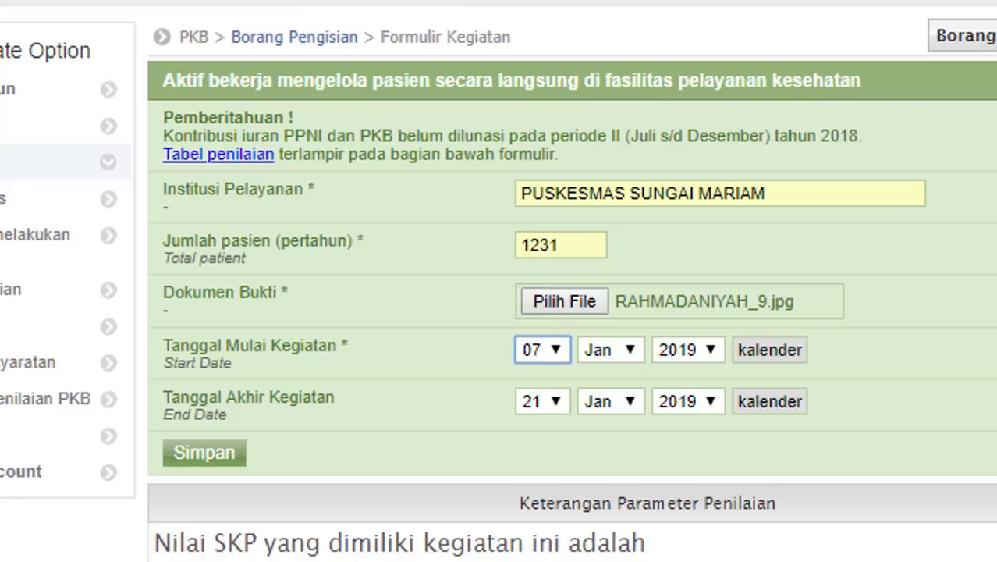
click(553, 354)
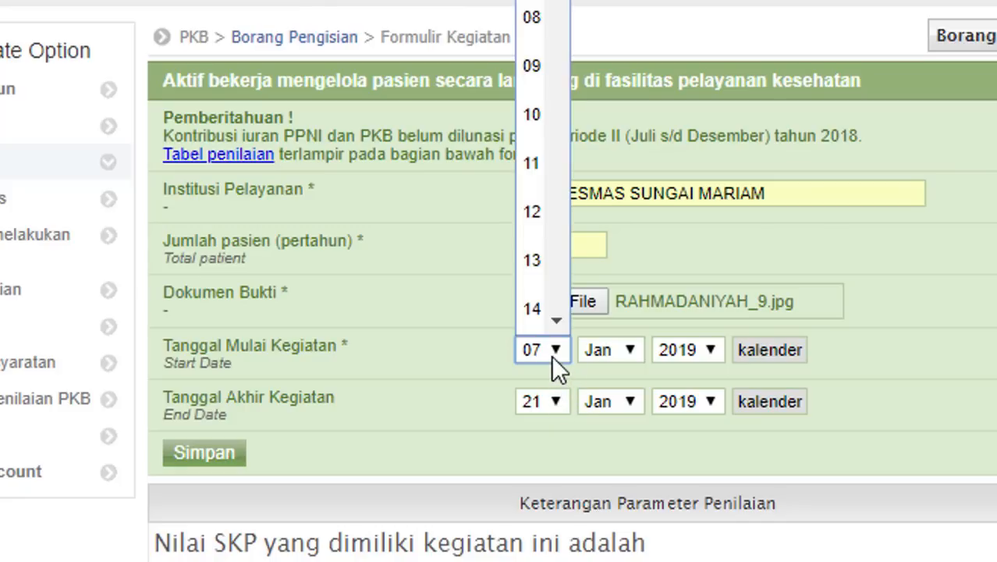
click(534, 22)
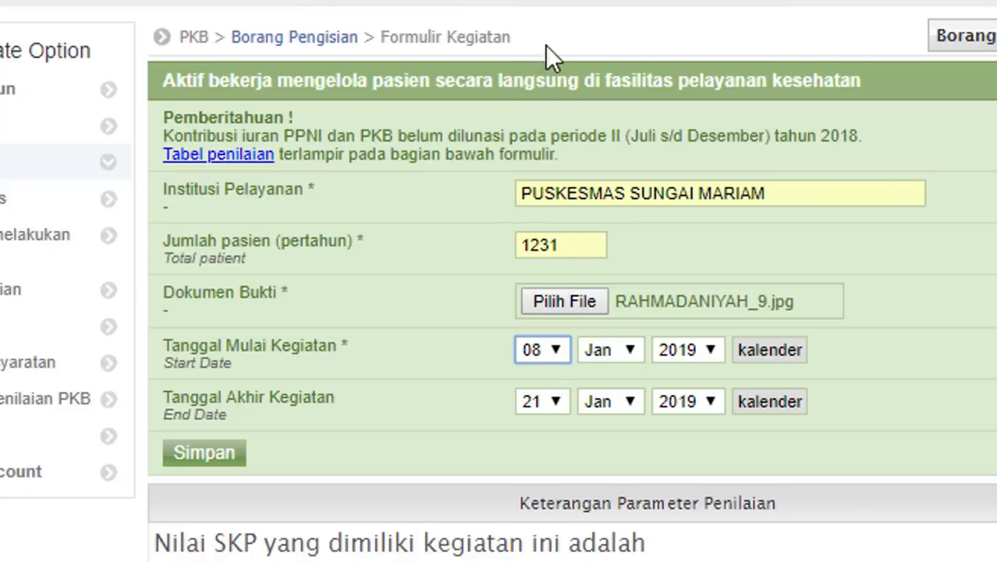
click(614, 351)
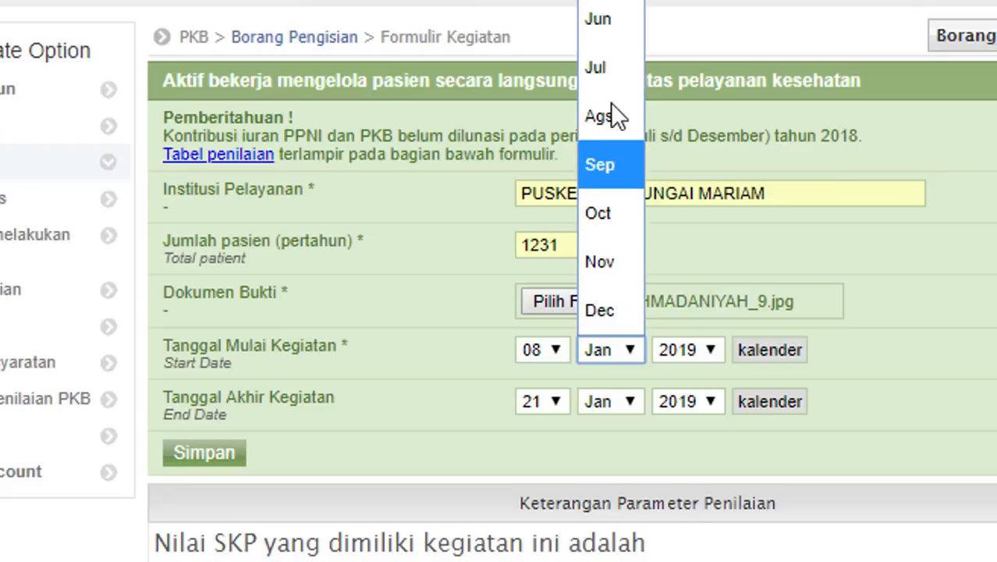
click(553, 354)
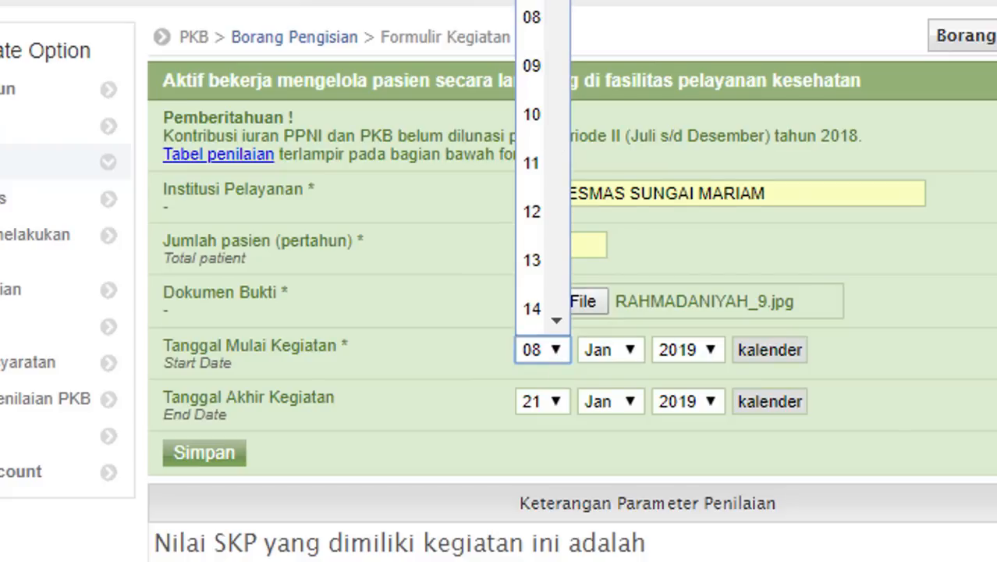
click(532, 2)
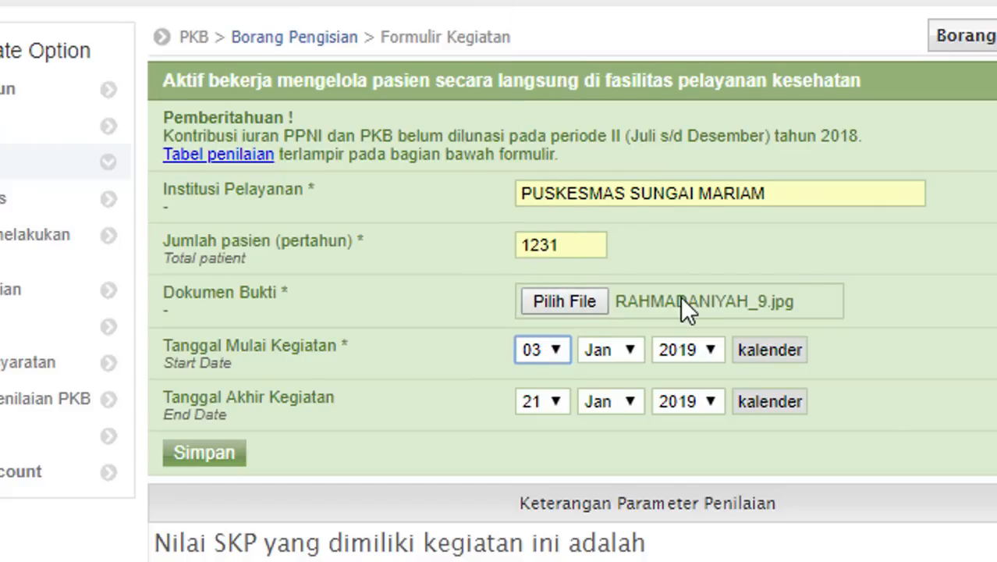
click(627, 349)
click(594, 17)
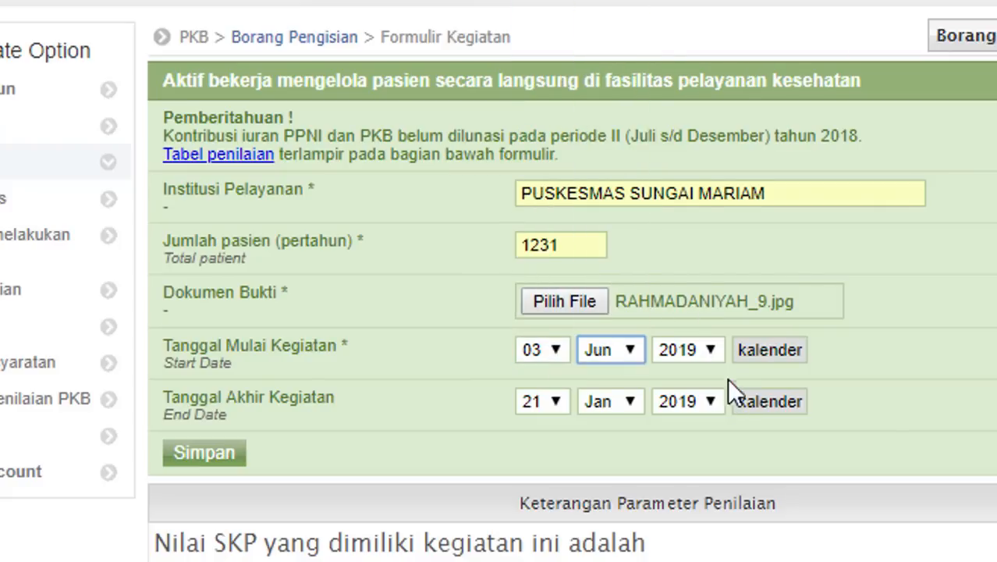
click(704, 358)
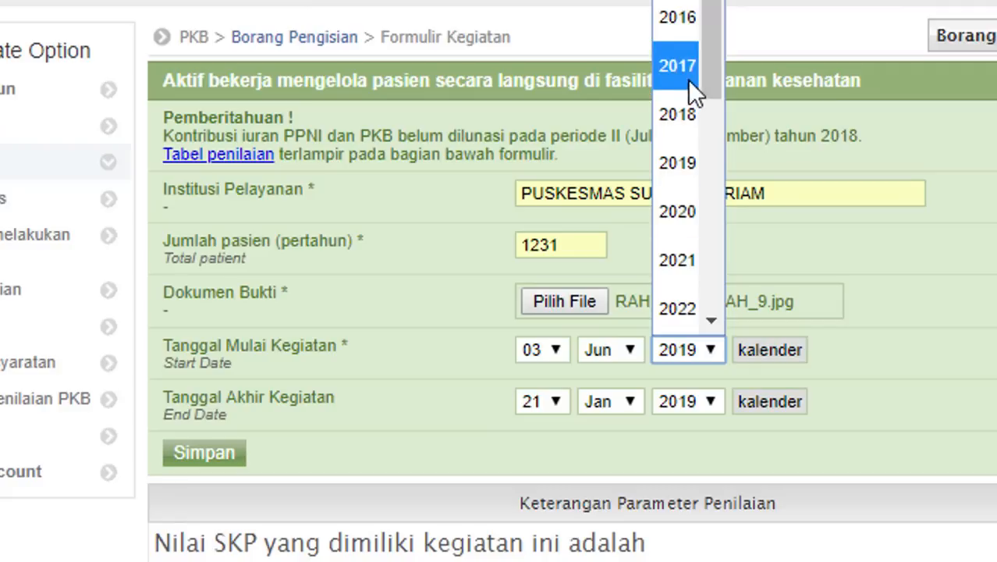
scroll(677, 157, up, 1)
click(678, 17)
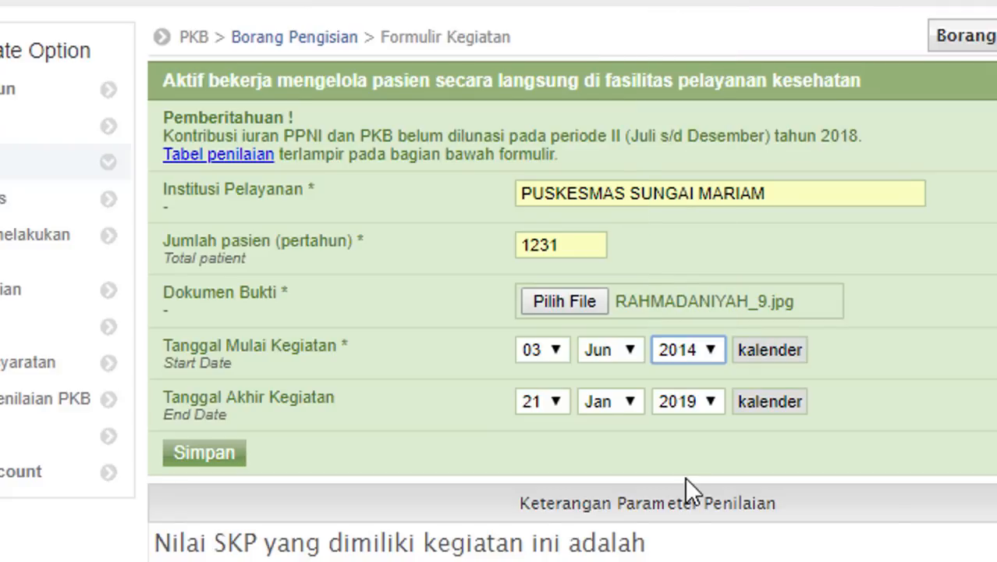
- Set the end date to day 02, year 2015, and save the patient-care entry for 1 SKP
click(553, 400)
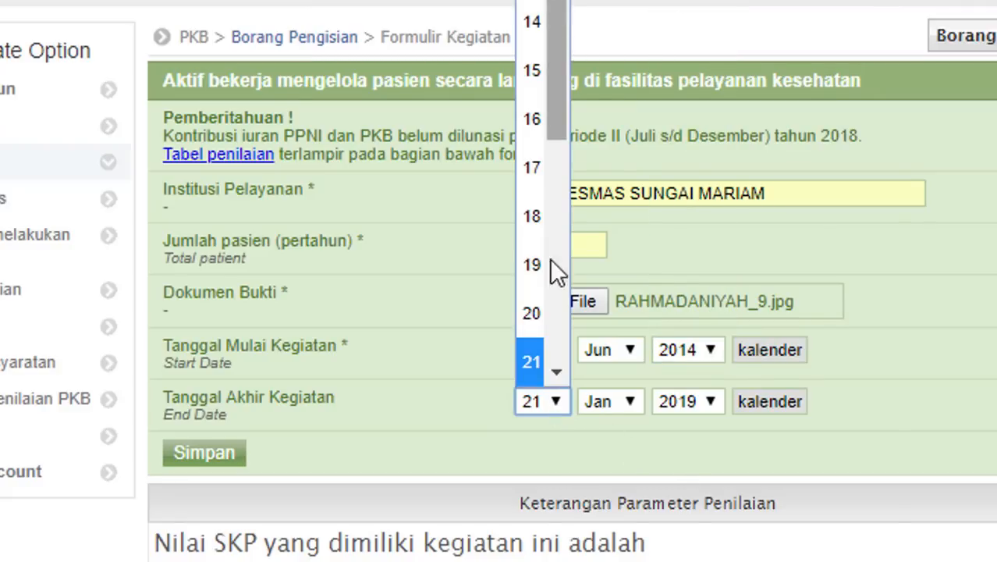
drag(558, 7, 557, 0)
click(531, 1)
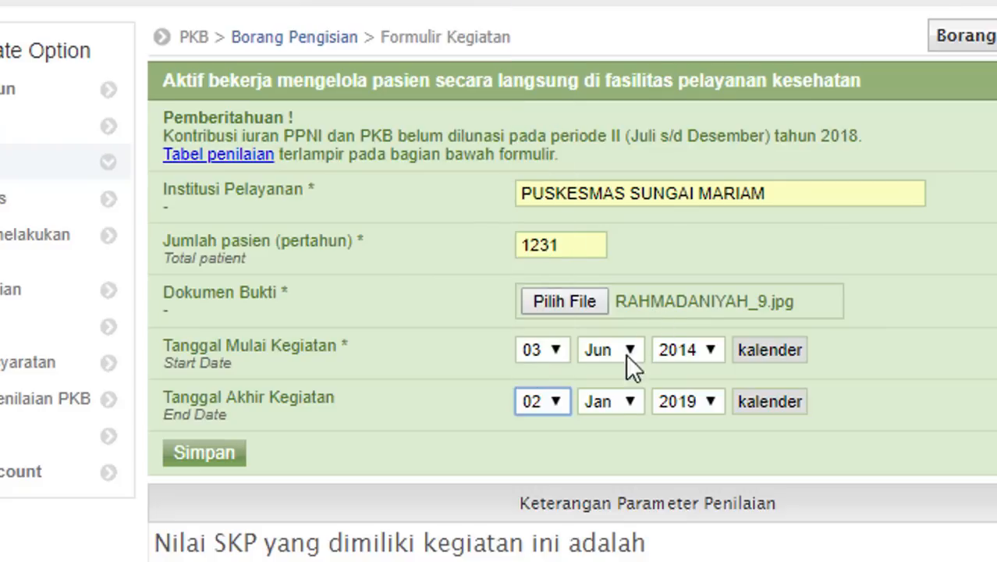
click(629, 404)
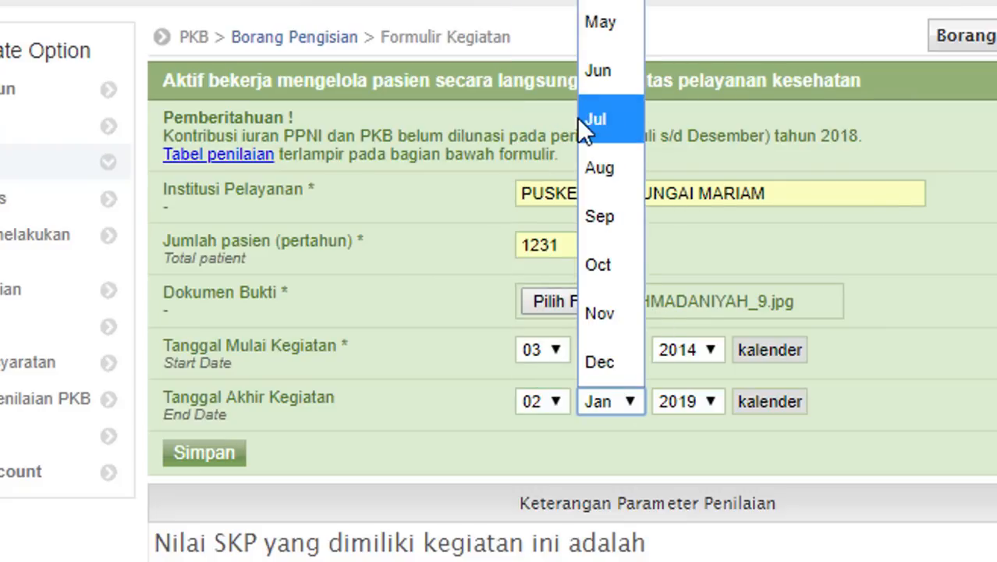
click(712, 416)
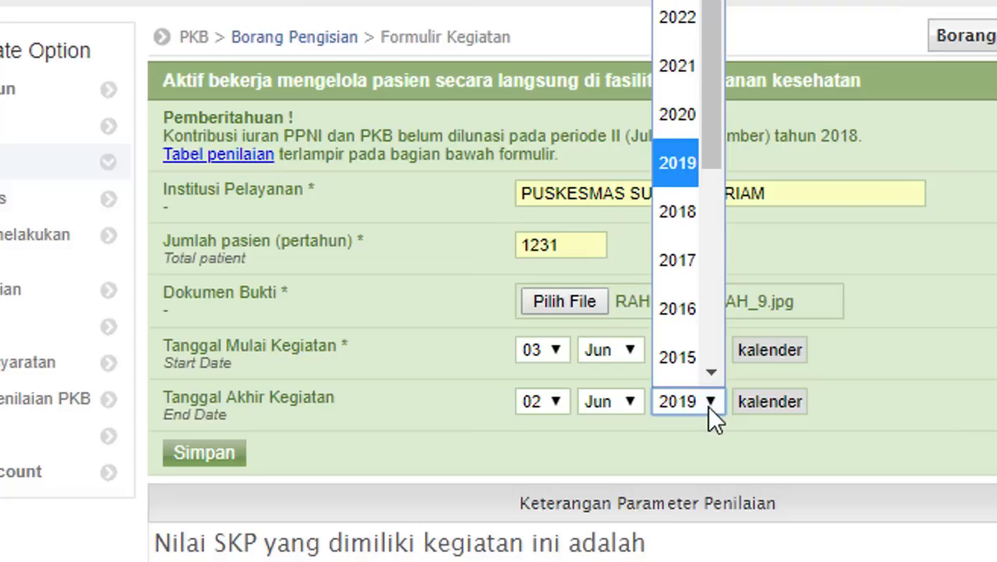
click(681, 359)
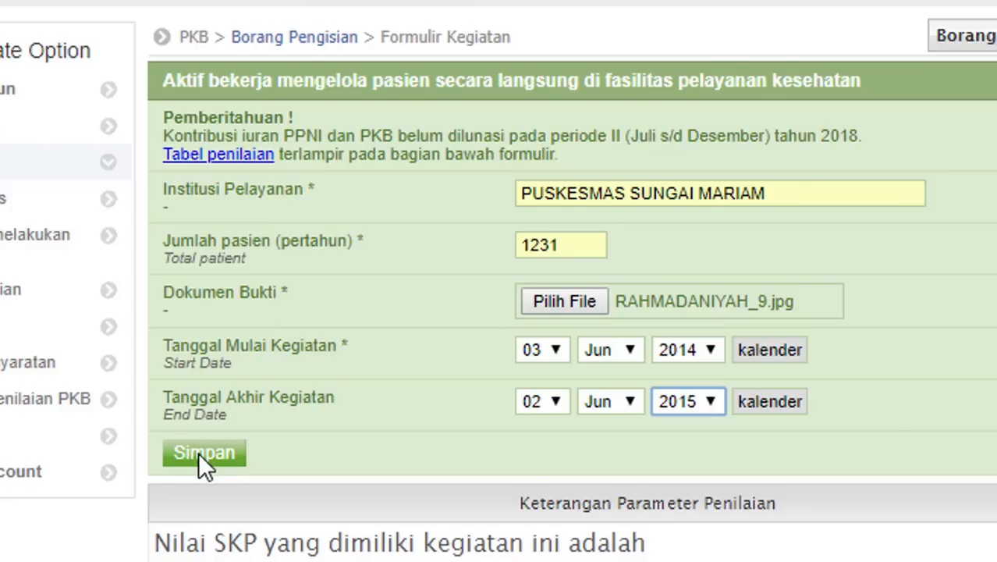
click(199, 452)
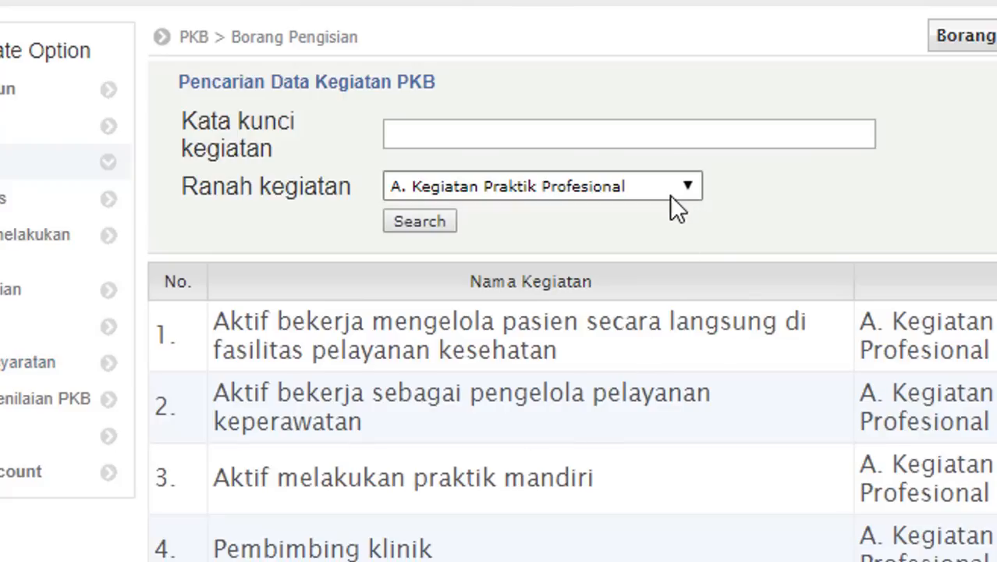
click(669, 193)
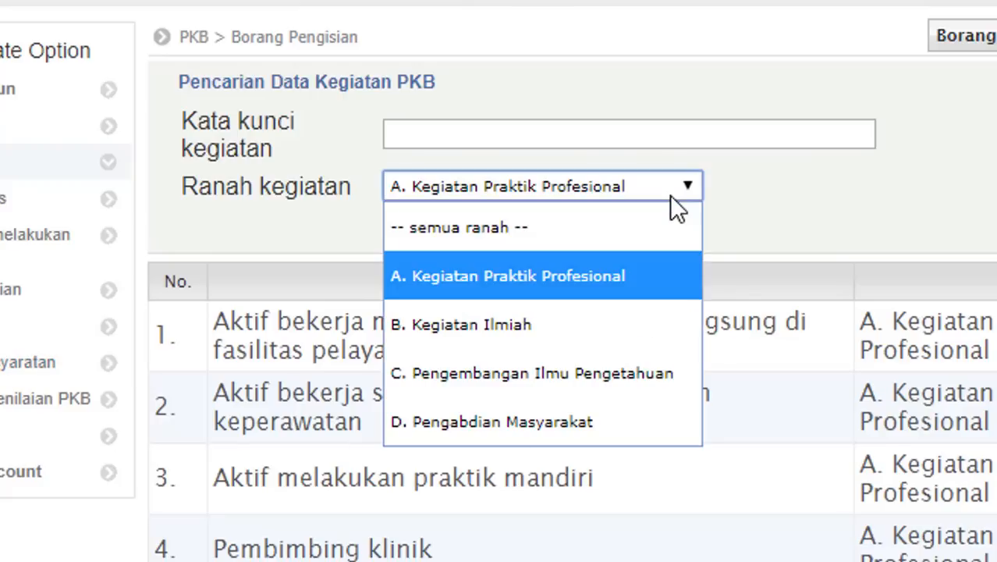
- List B. Kegiatan Ilmiah activities and open the Peserta Seminar/Temu Ilmiah form with Lokal / Wilayah area
click(590, 317)
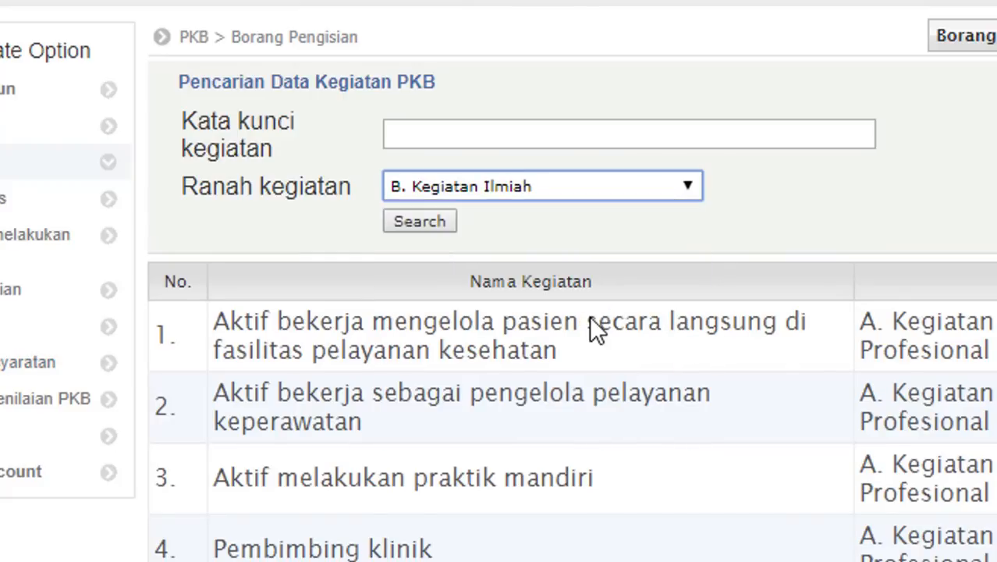
click(435, 220)
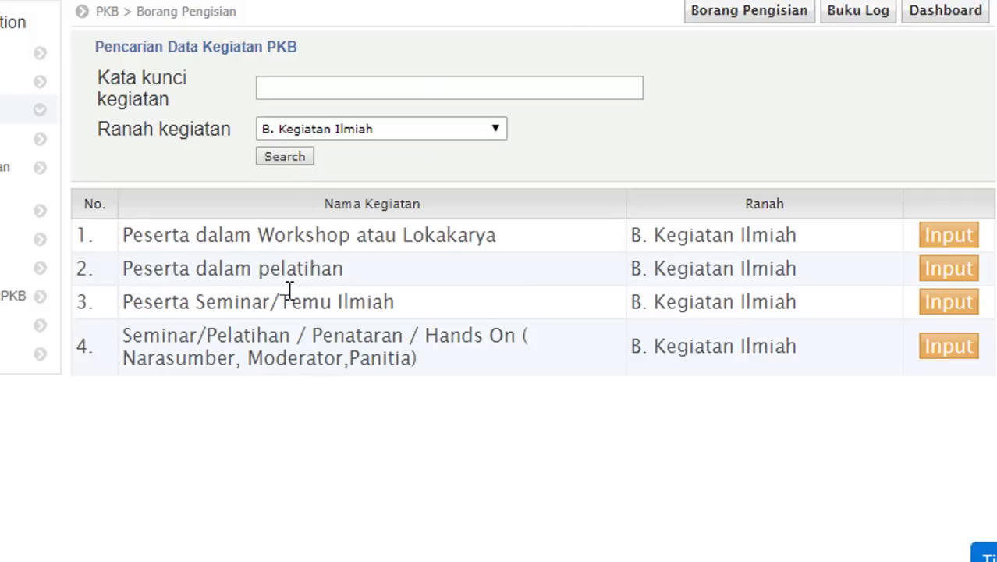
click(962, 308)
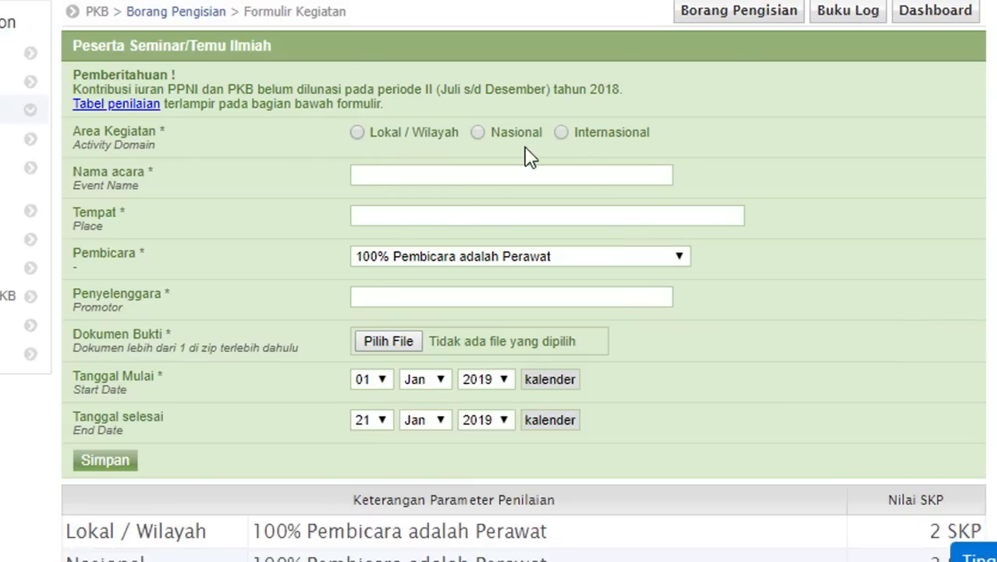
click(357, 133)
- Enter event name SEMINAR KEPERAWATAN and place AULA BAPPEDA KUTAI KARTANEGARA
click(374, 177)
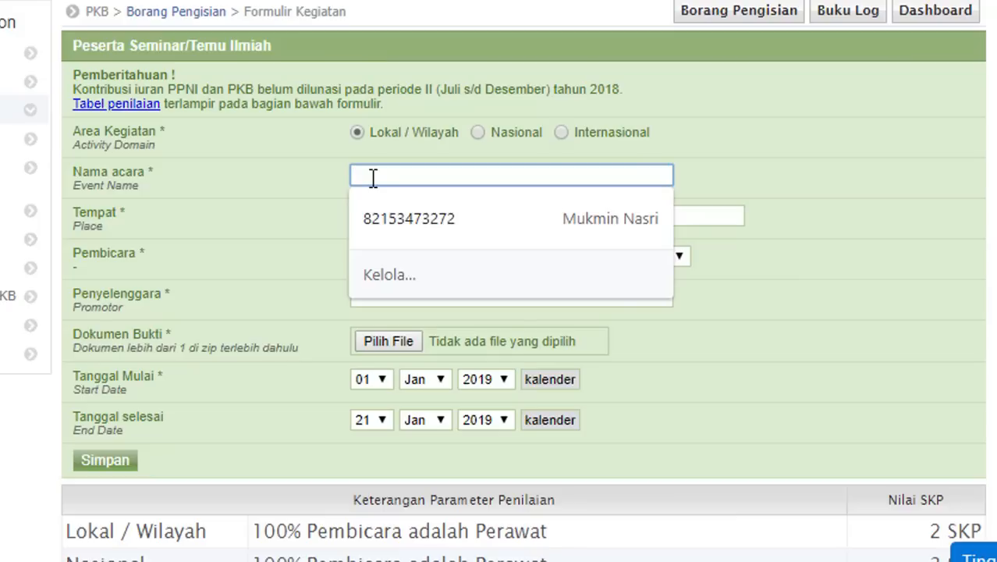
text(SEMINAR )
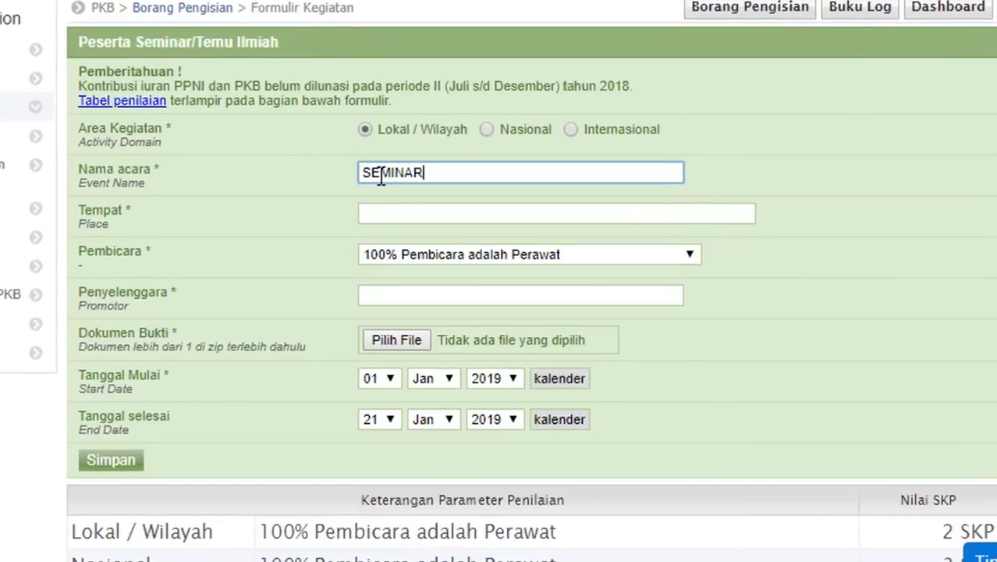
text(KEPERAWATAN)
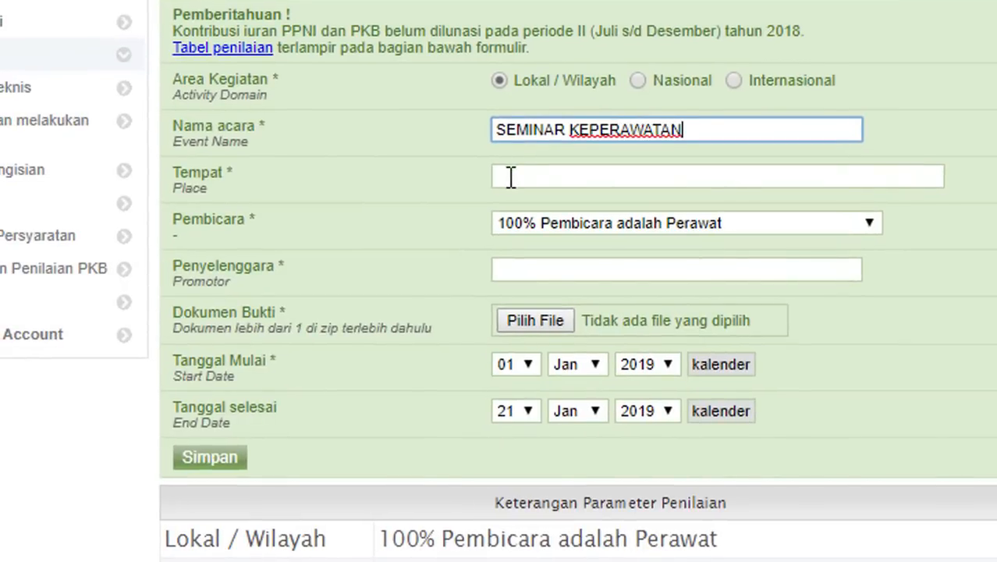
click(510, 177)
text(A)
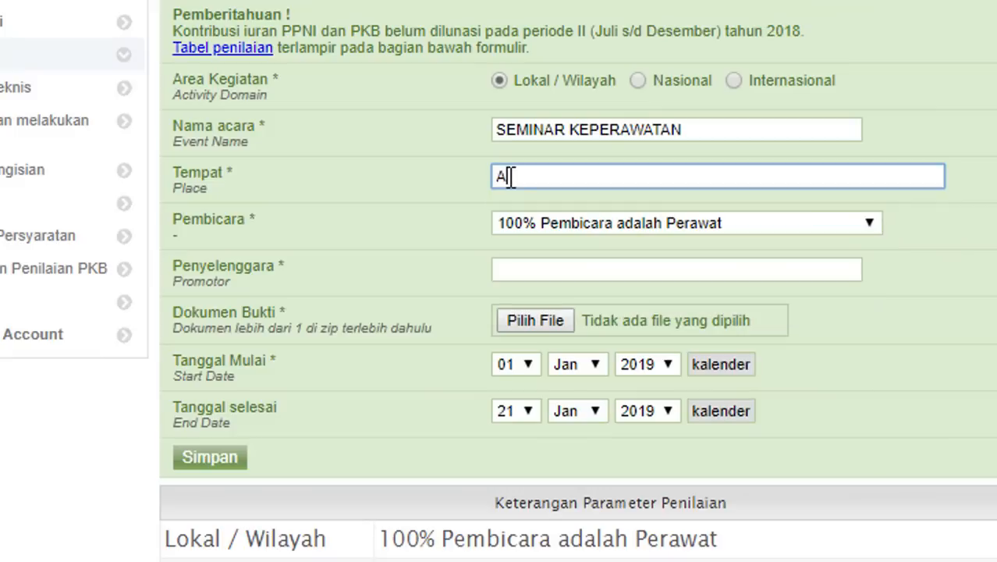
text(ULA BAPEDA)
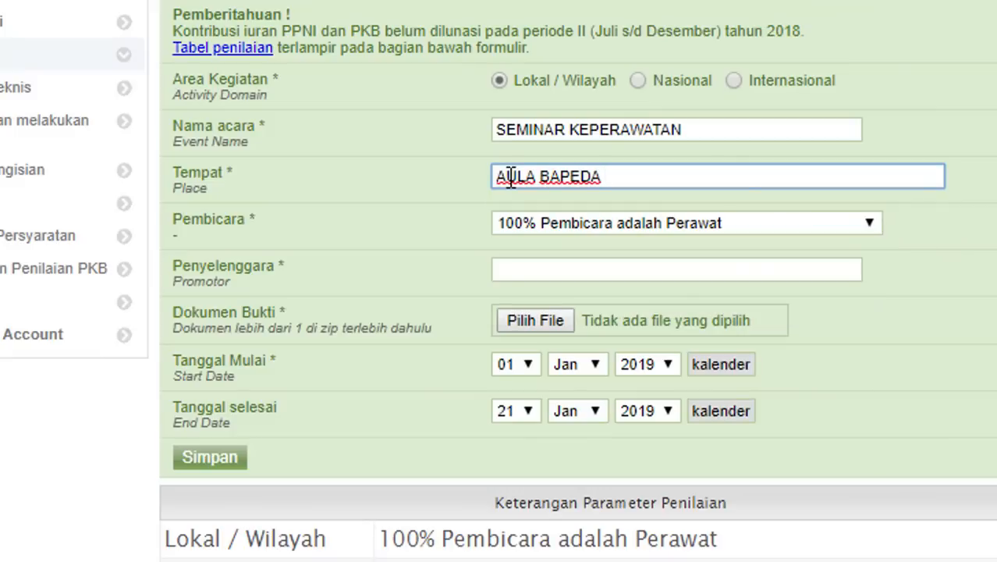
key(BackSpace)
key(BackSpace)
key(BackSpace)
text(PEDA KUTAI KA)
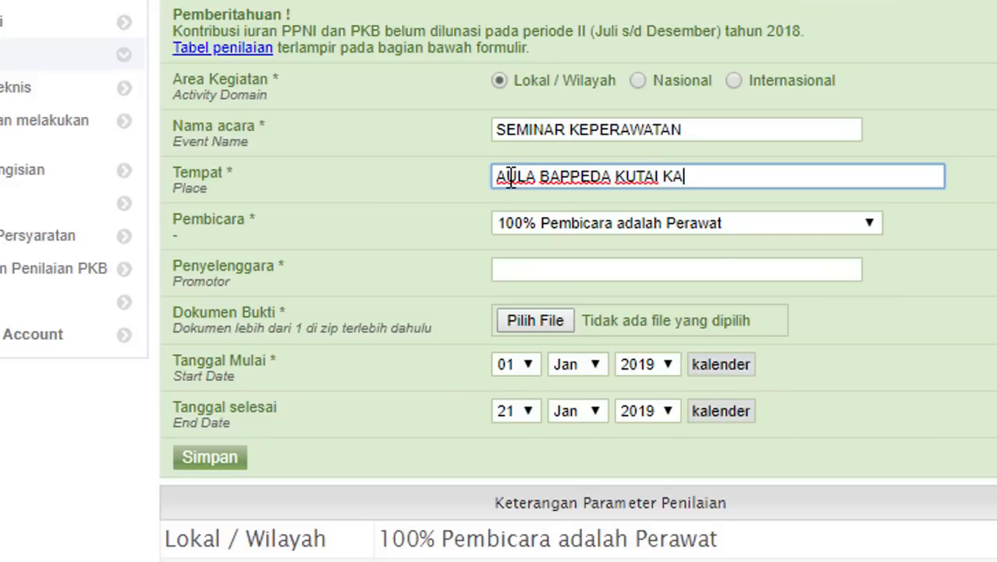
text(RTANEGARA)
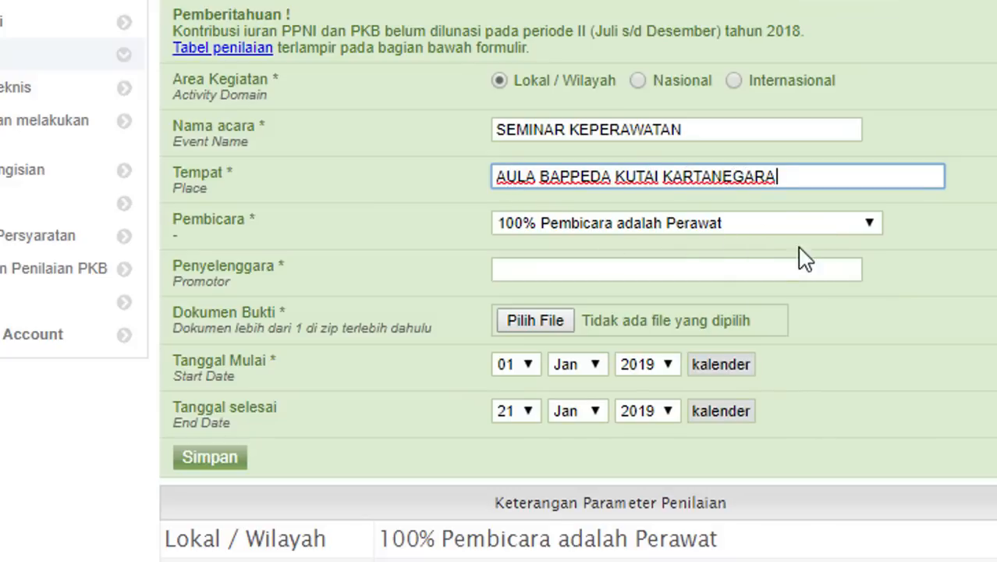
- Enter 'Panitia Seminar Keperawatan' as the organiser, correcting earlier attempts
click(773, 273)
text(D)
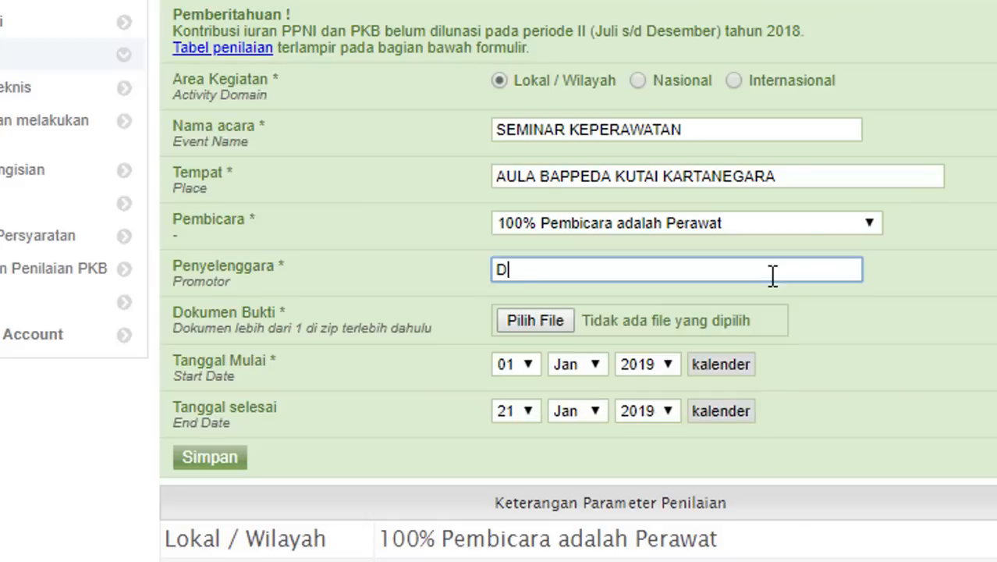
text(PD PP)
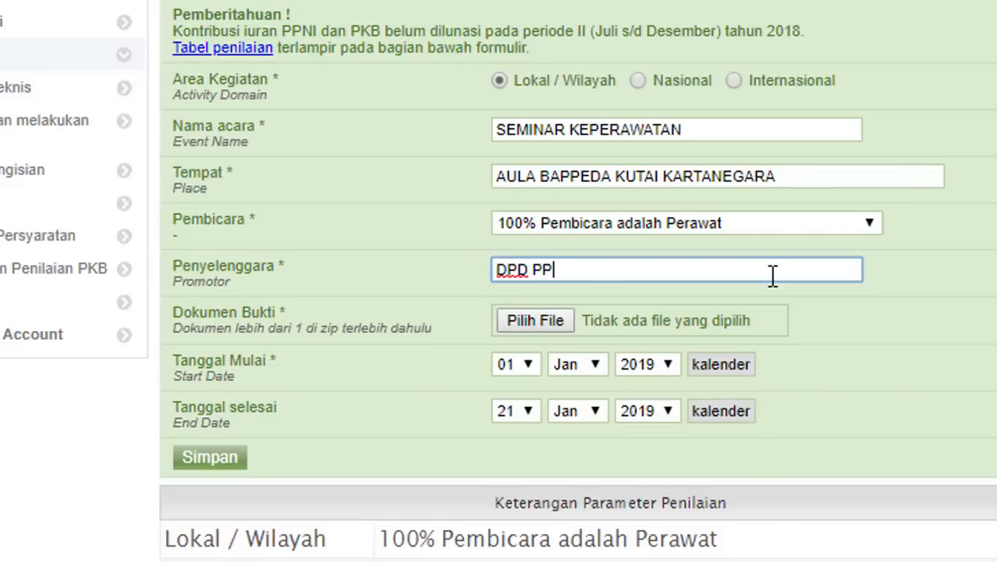
key(BackSpace)
key(BackSpace)
key(BackSpace)
key(BackSpace)
key(BackSpace)
key(BackSpace)
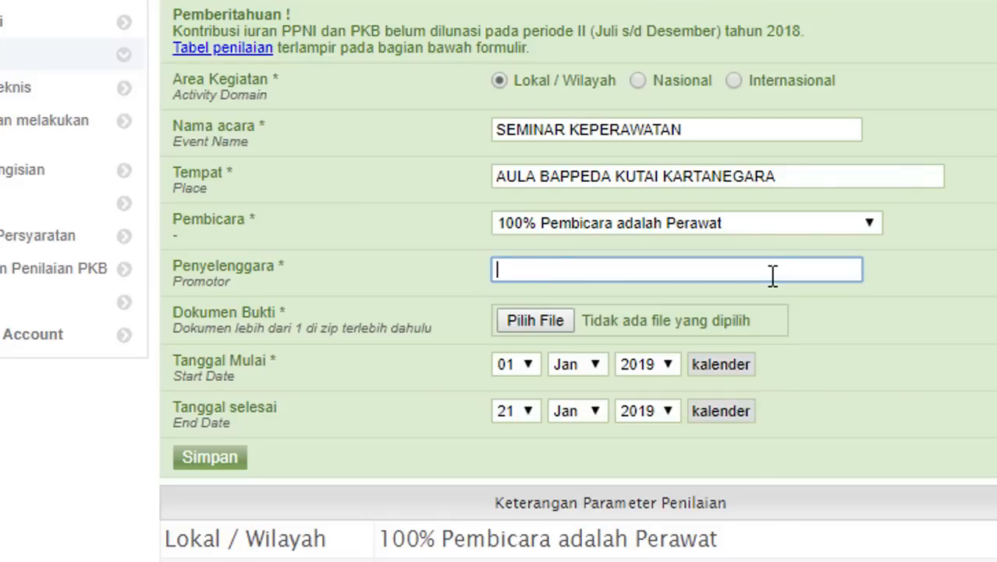
text(A)
key(BackSpace)
text(pA)
key(BackSpace)
key(BackSpace)
text(Panitia Semi)
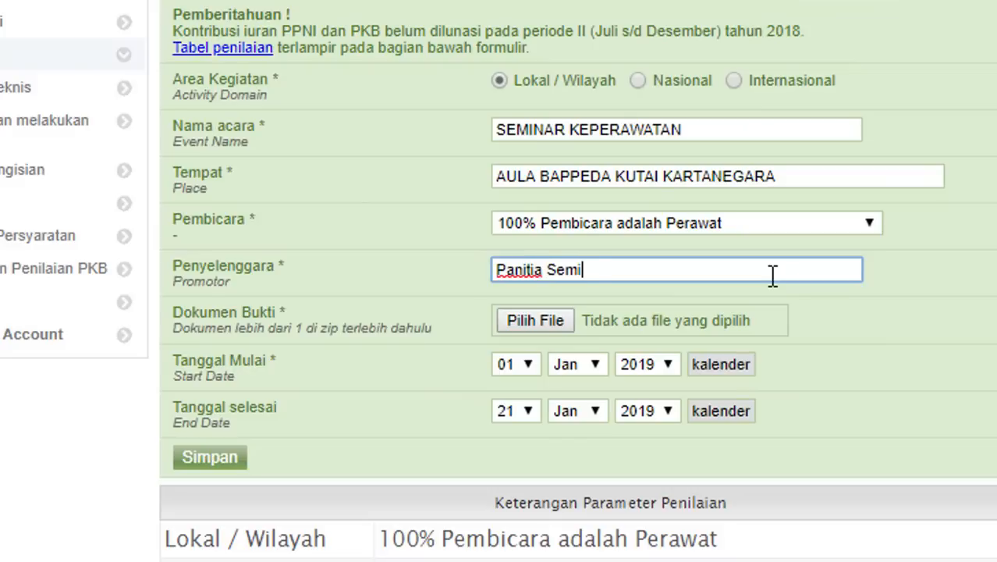
text(nar Keperawatan)
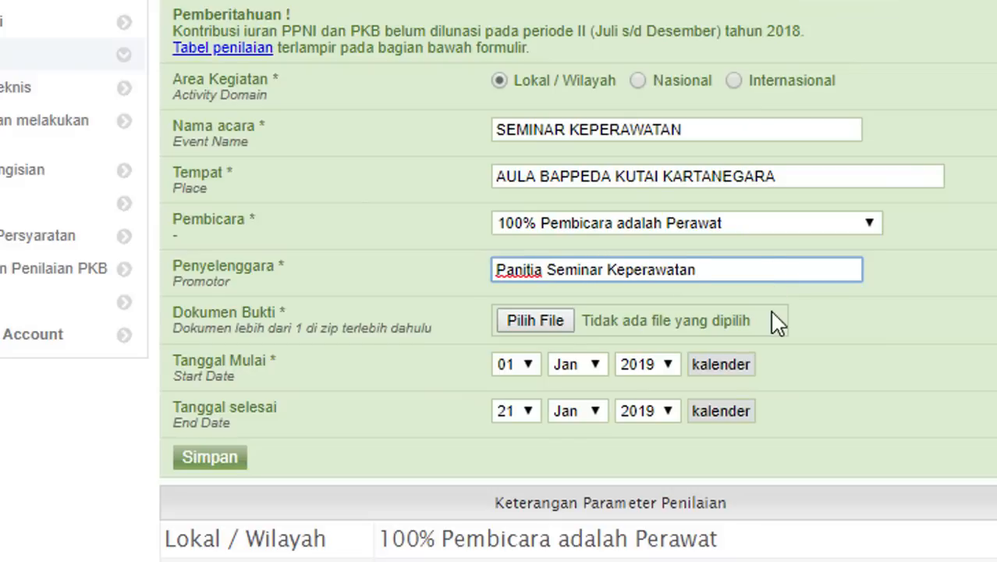
- Attach the JPG image as proof and set the start date to 07 Mar 2015
click(540, 317)
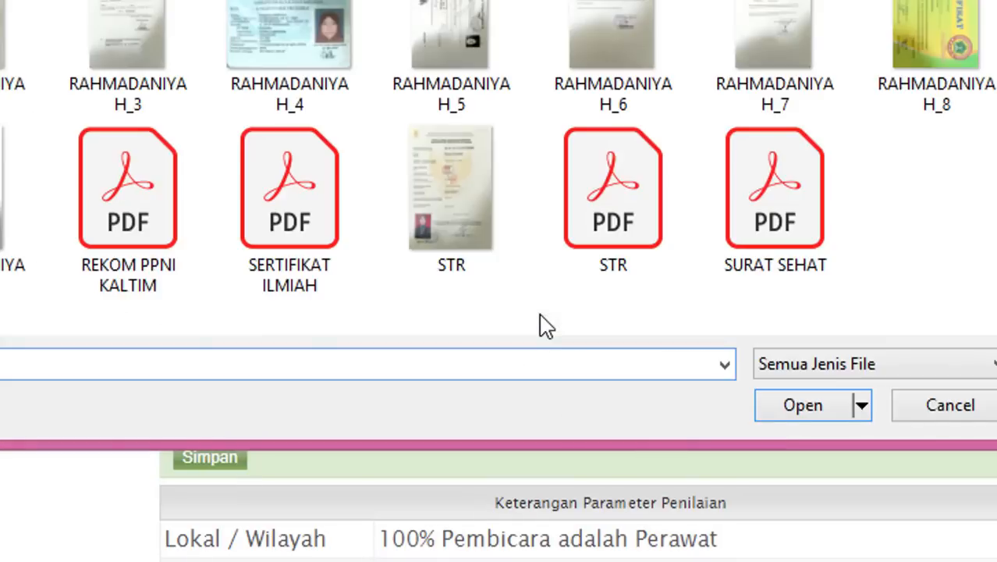
double_click(920, 26)
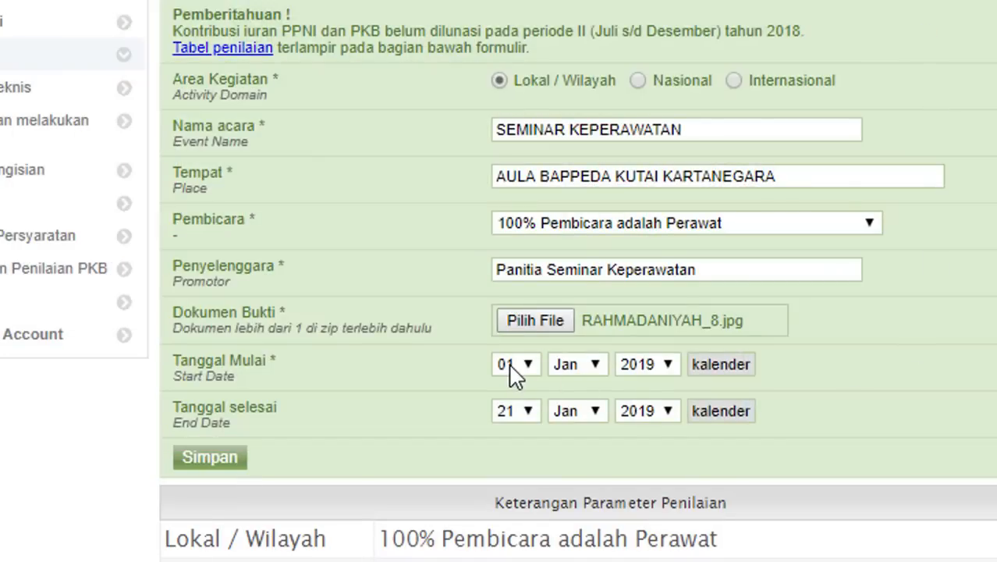
click(516, 366)
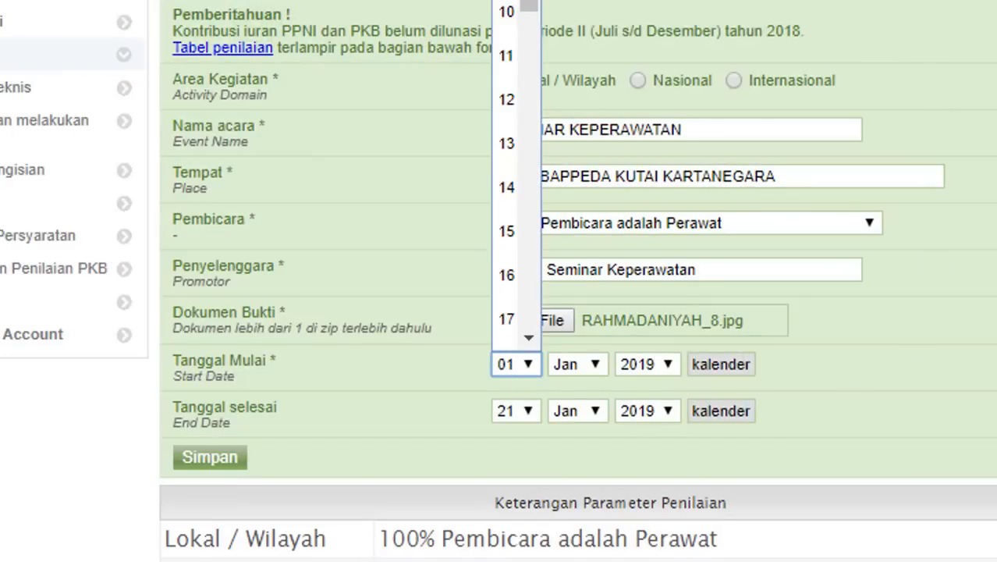
key(Down)
key(Down)
key(Down)
key(Down)
key(Down)
key(Down)
key(Return)
click(596, 370)
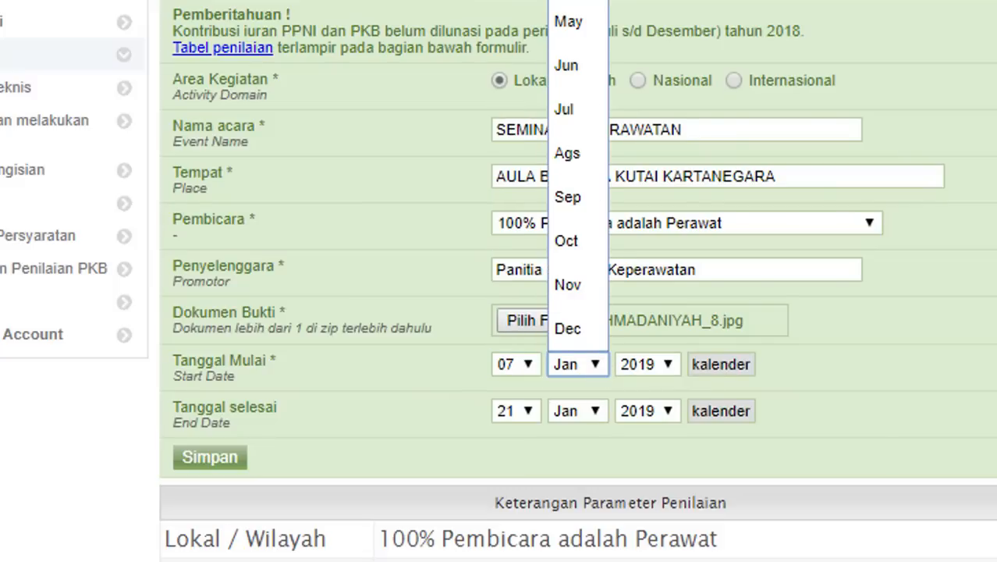
key(Down)
key(Down)
key(Return)
click(661, 363)
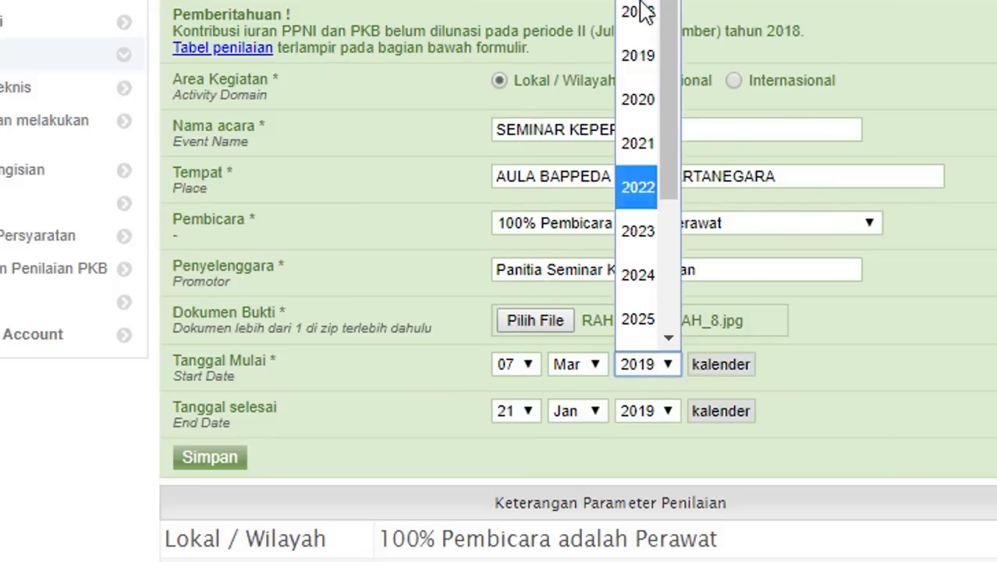
key(Up)
key(Up)
key(Up)
key(Up)
key(Return)
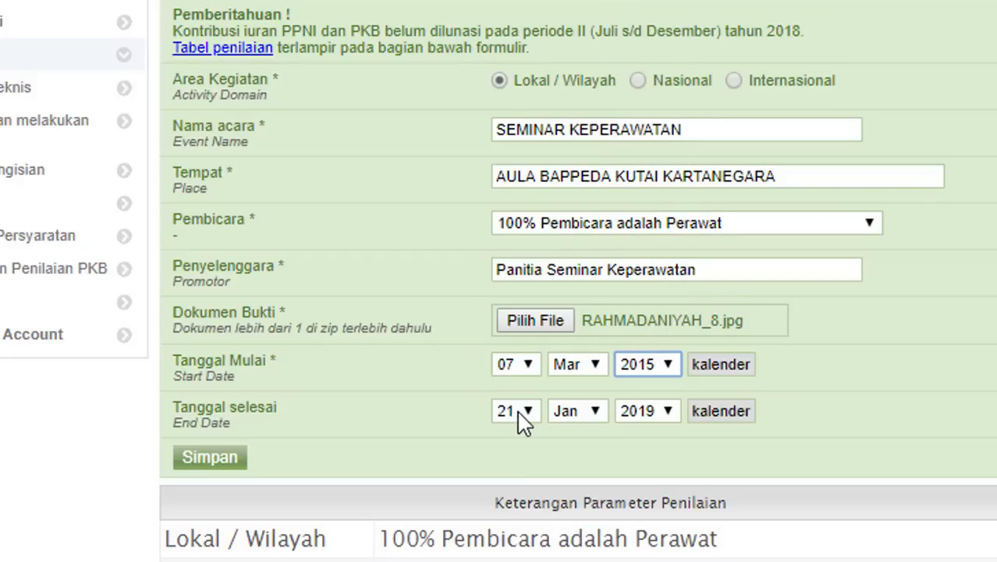
- Set the end date to 07 Mar 2015 and save the seminar entry for 2 SKP
click(529, 418)
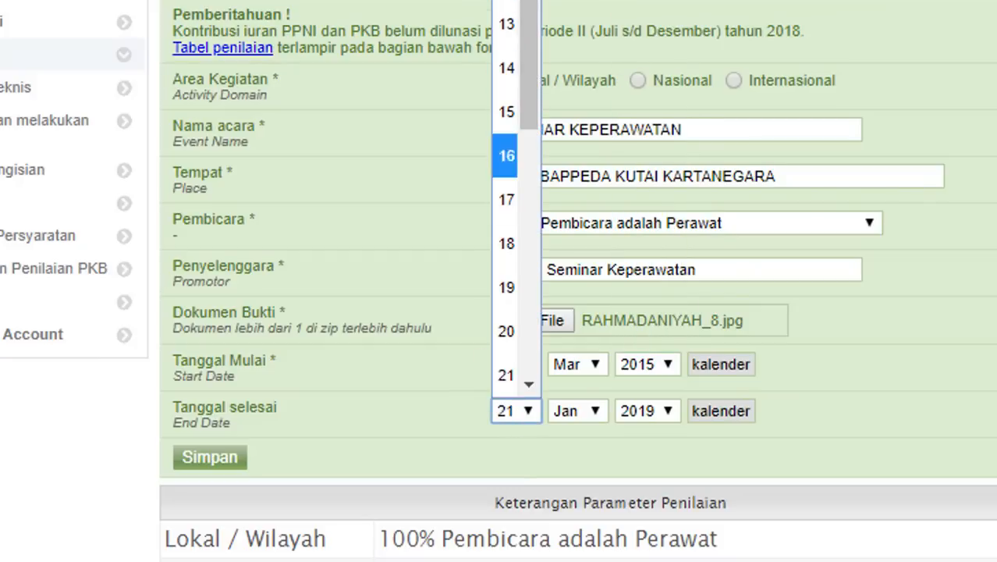
key(Return)
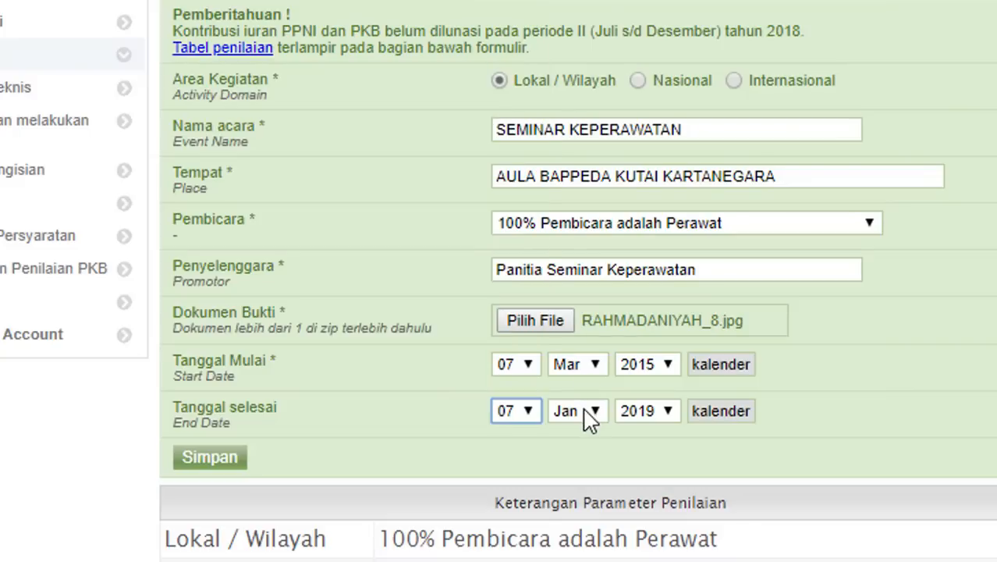
click(587, 414)
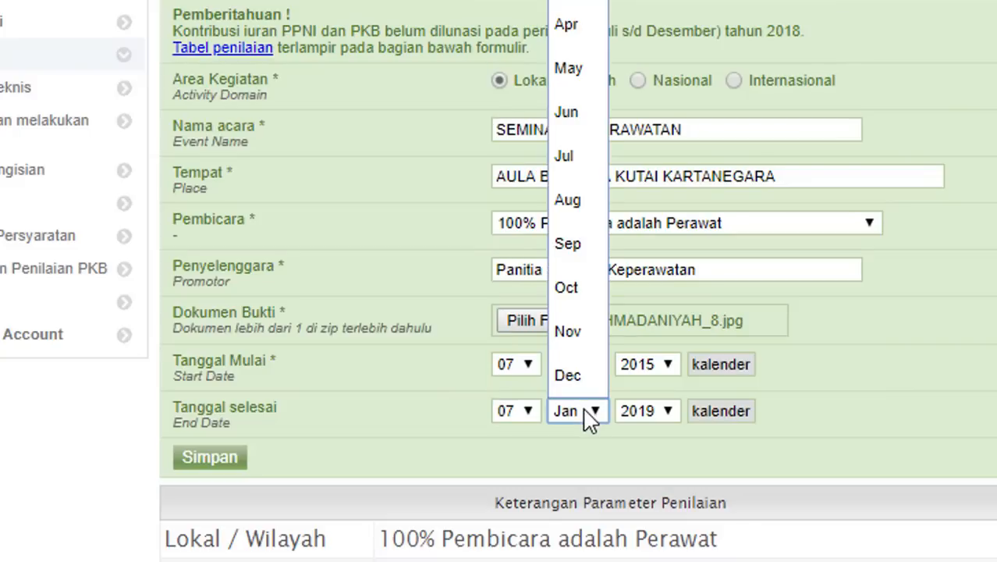
click(574, 0)
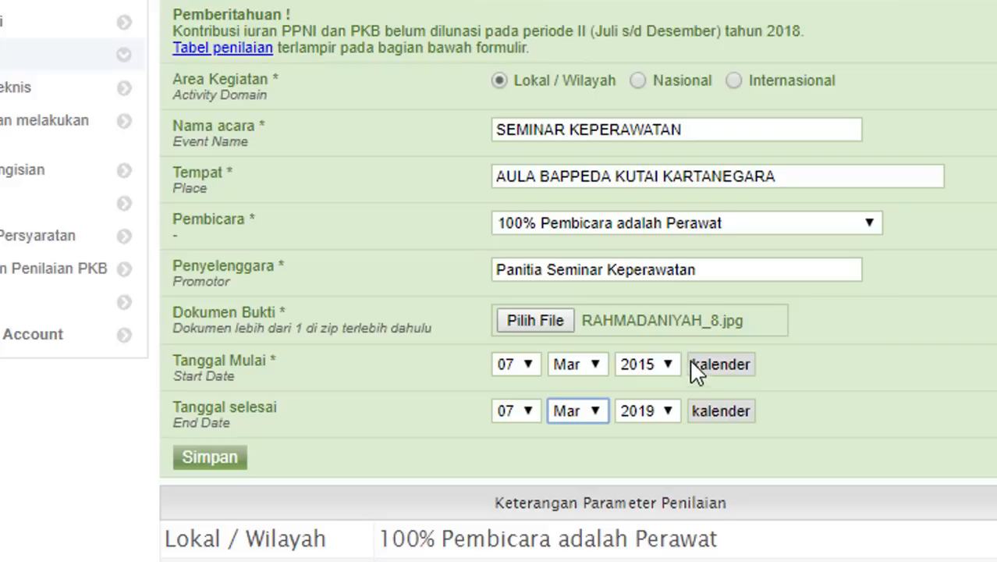
click(666, 414)
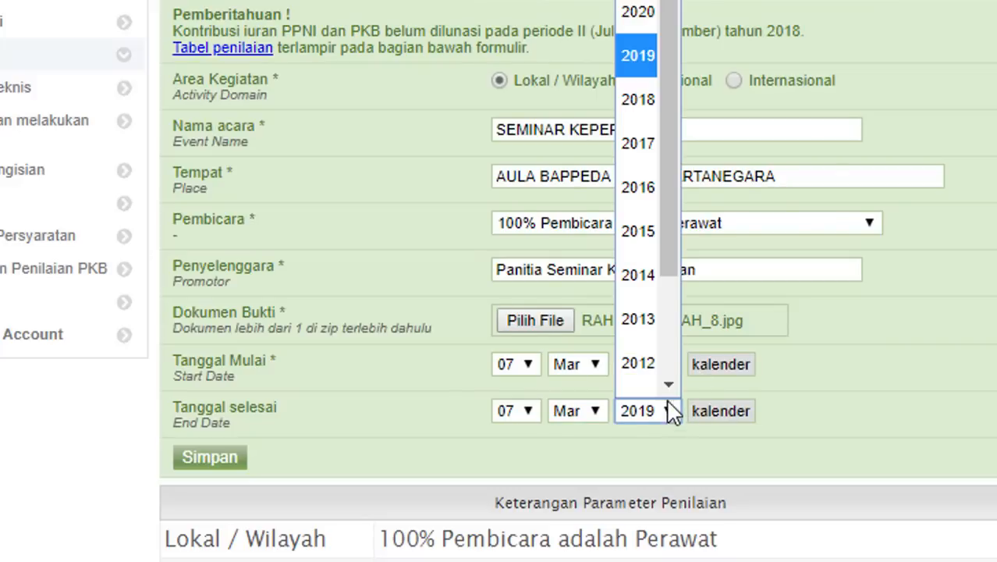
click(641, 226)
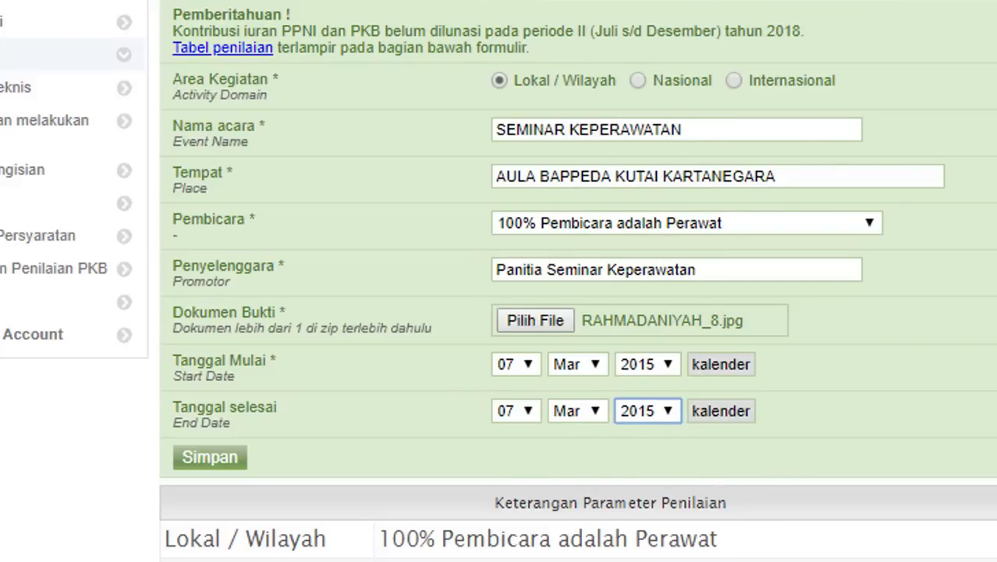
scroll(697, 330, down, 3)
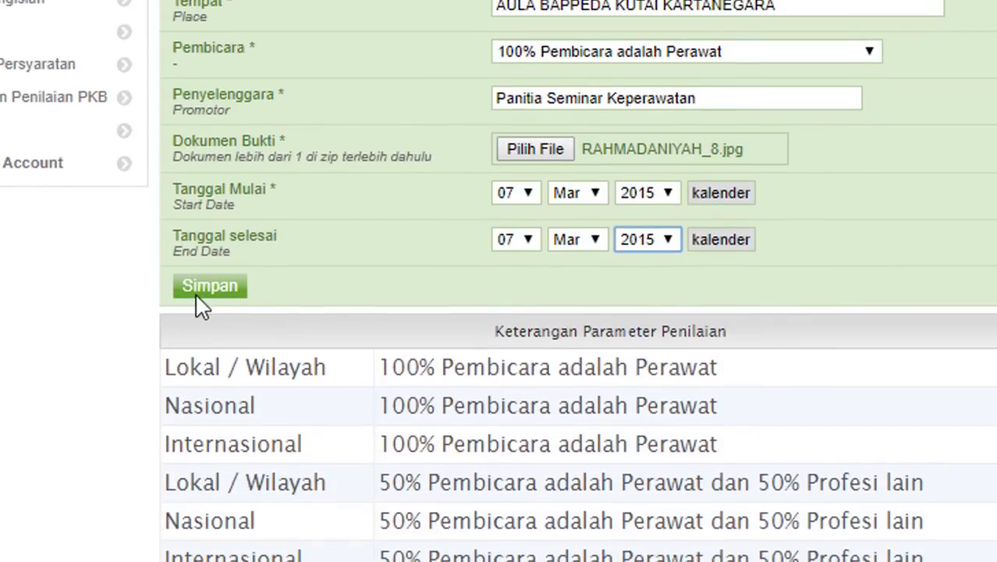
click(197, 287)
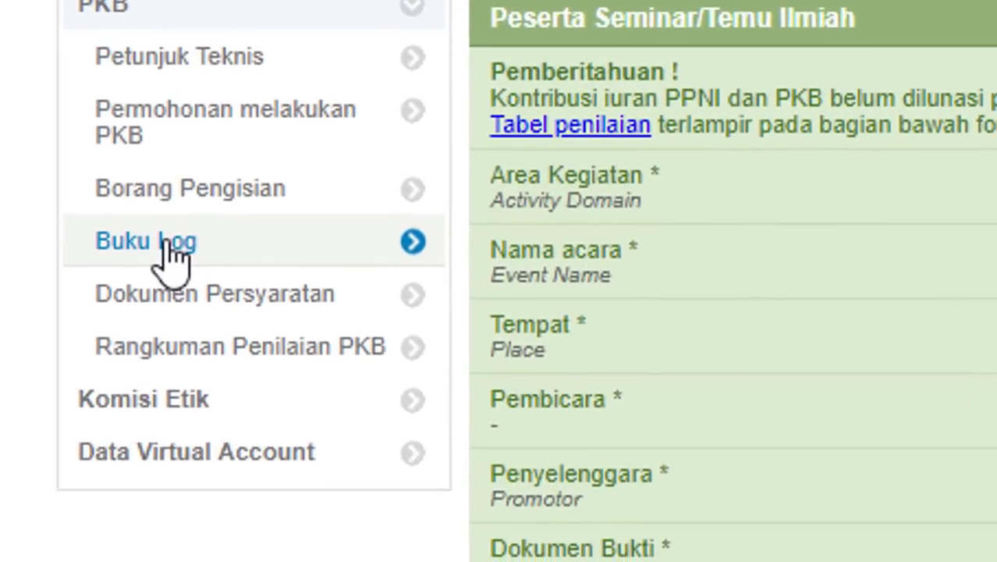
click(83, 523)
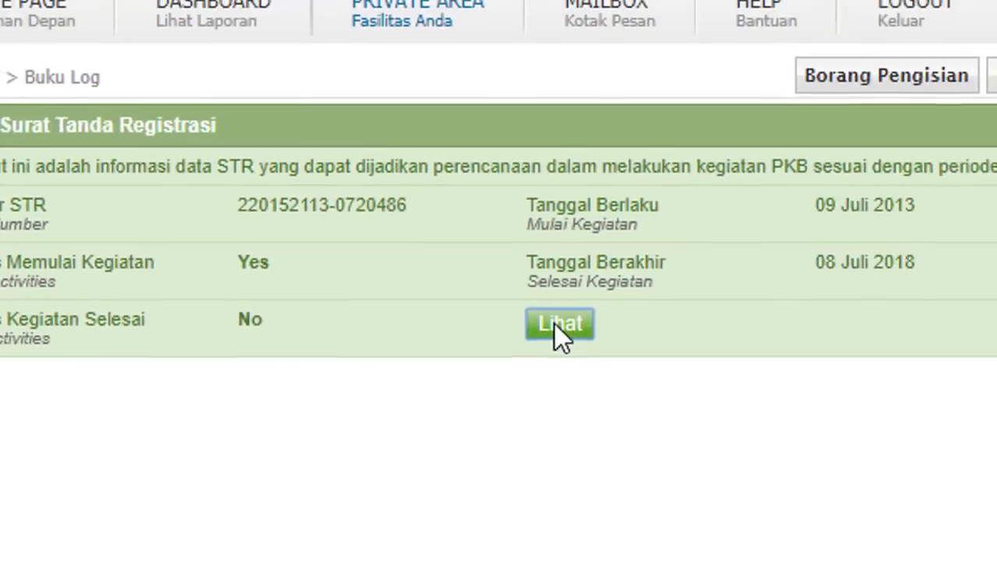
- Filter the log book to B. Kegiatan Ilmiah for 2014/2015 and edit the seminar entry
click(556, 324)
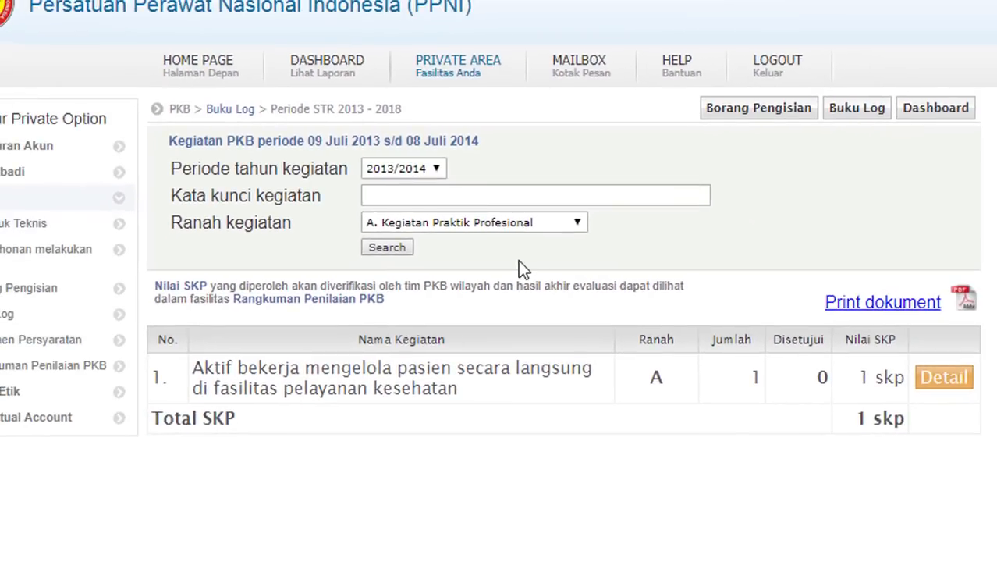
click(568, 228)
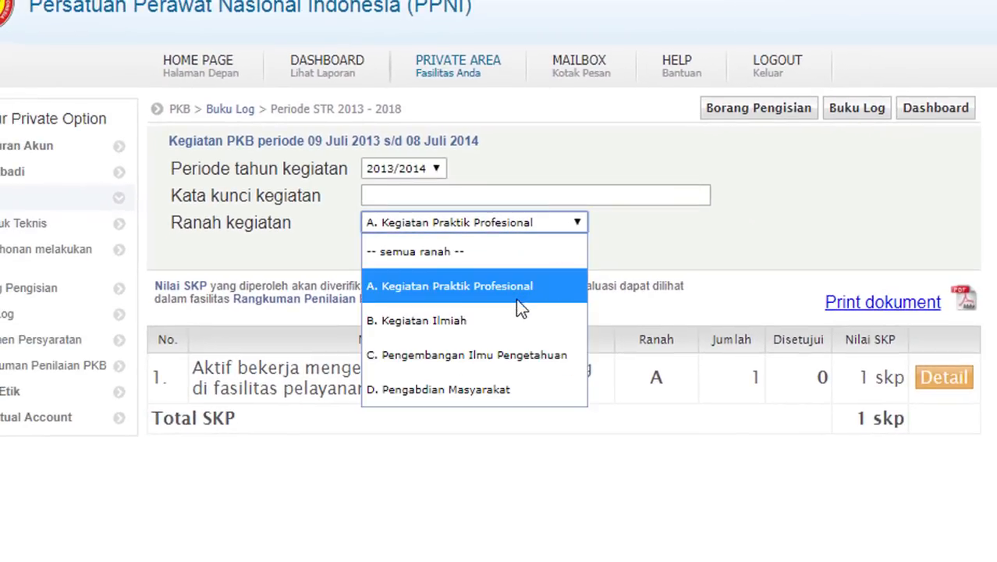
click(513, 317)
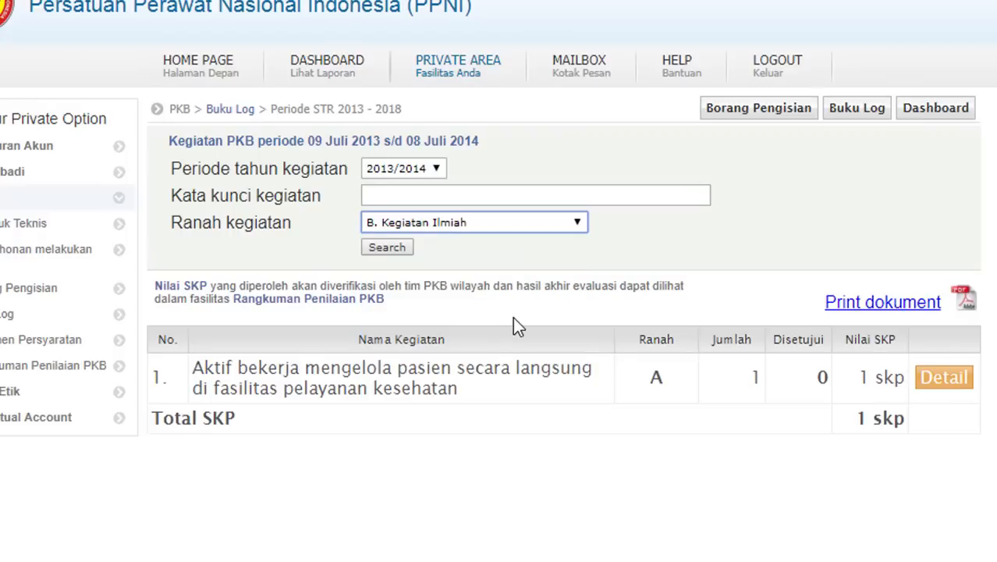
click(384, 249)
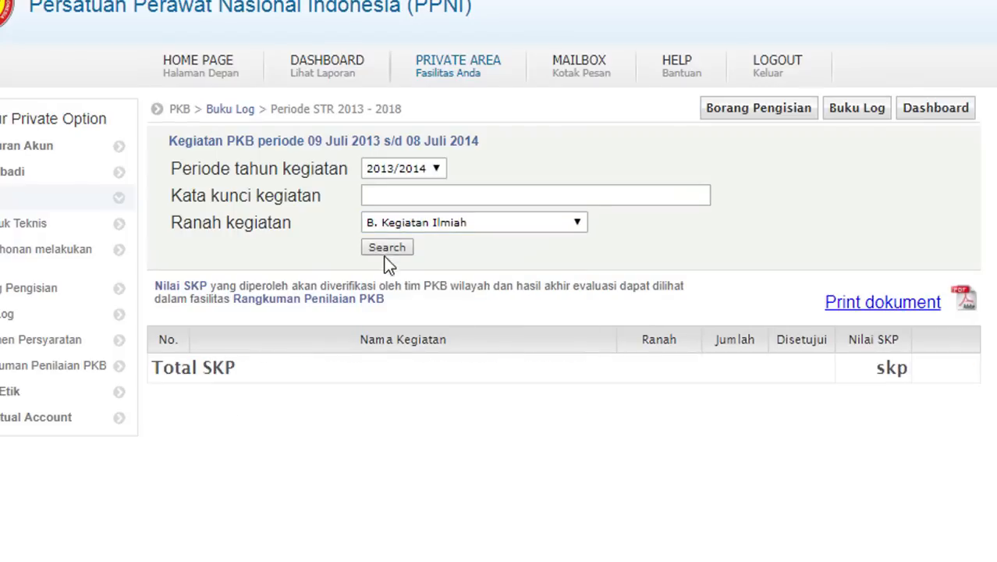
click(432, 173)
click(420, 234)
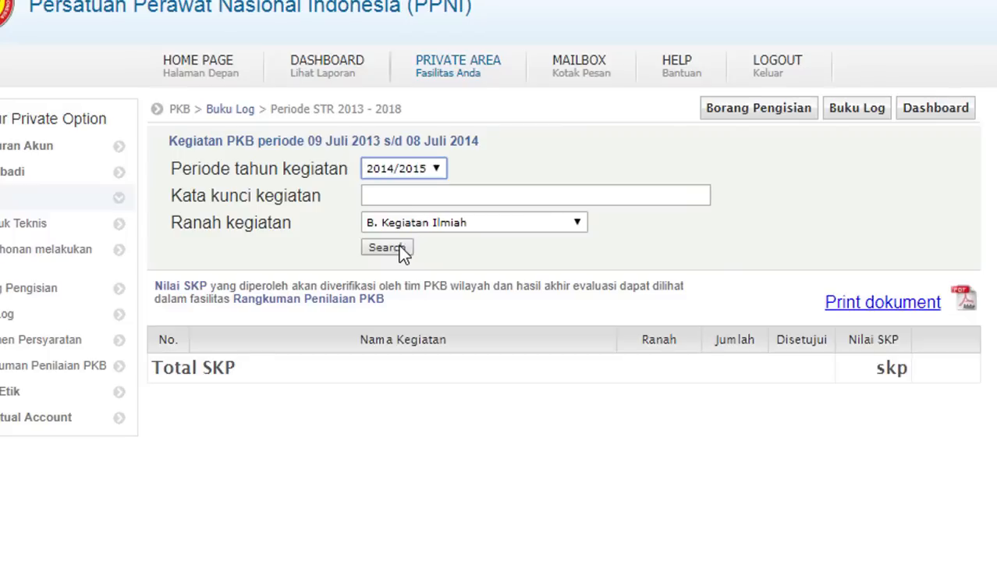
click(398, 246)
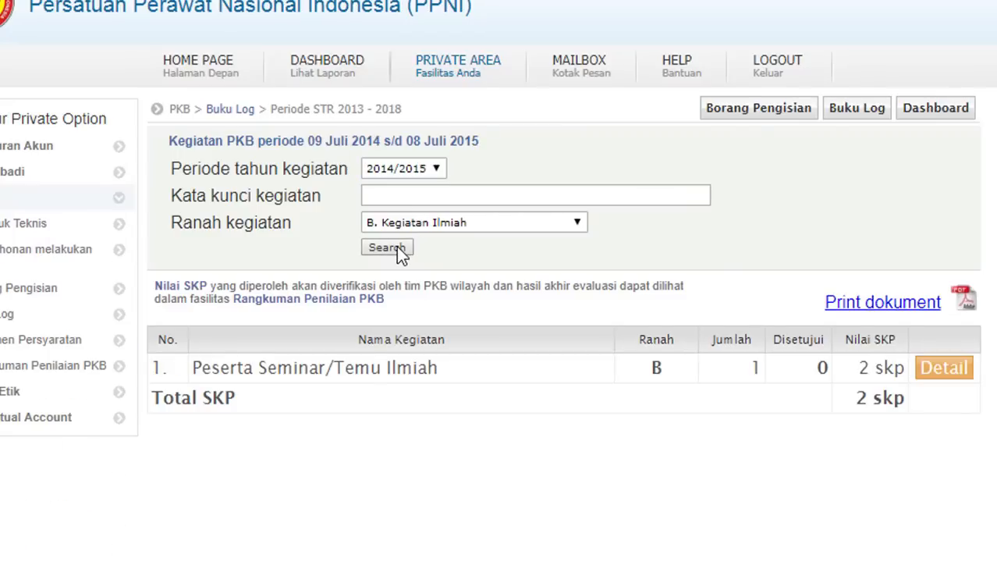
click(946, 369)
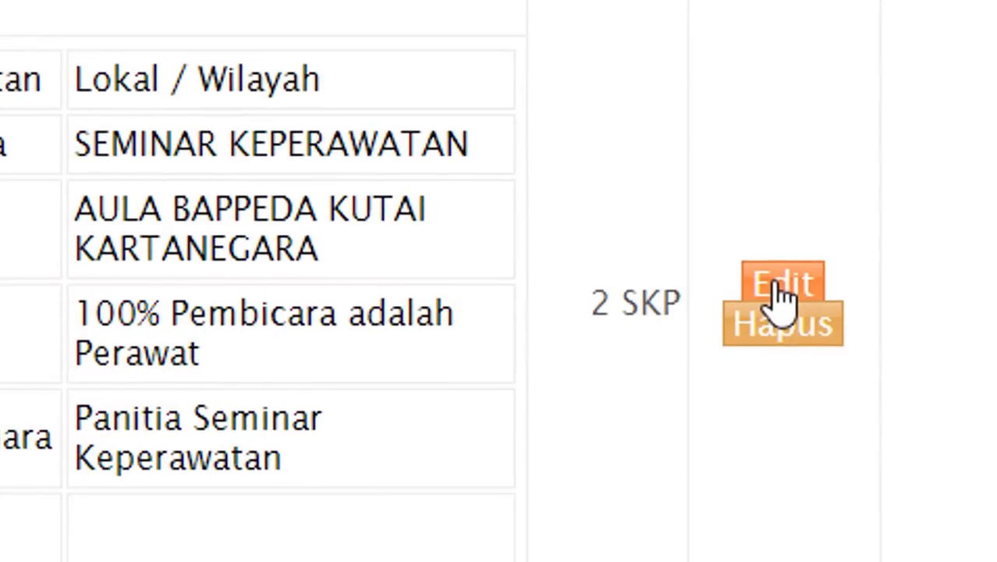
click(781, 289)
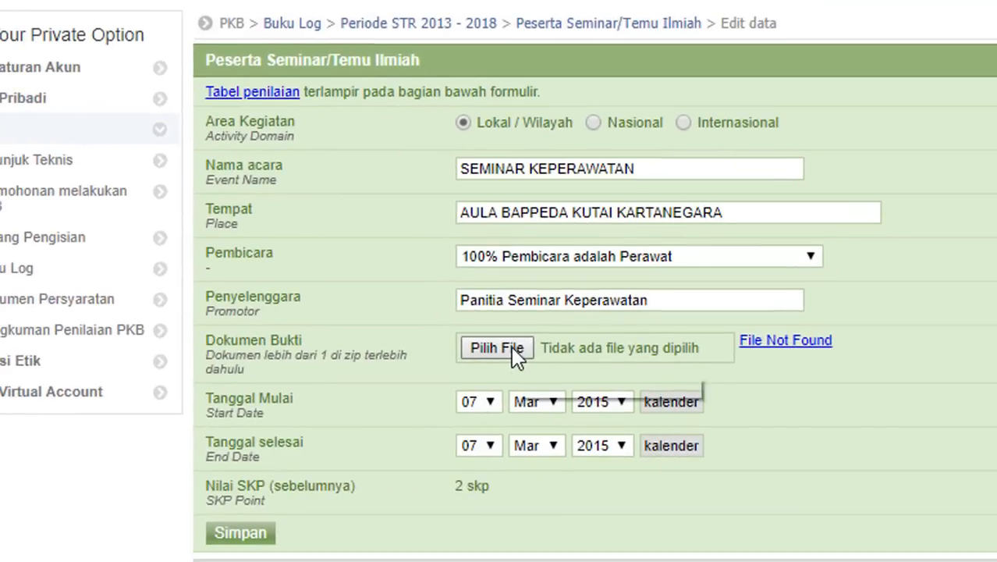
- Attach SERTIFIKAT ILMIAH.pdf to the seminar entry and save the edit
click(516, 350)
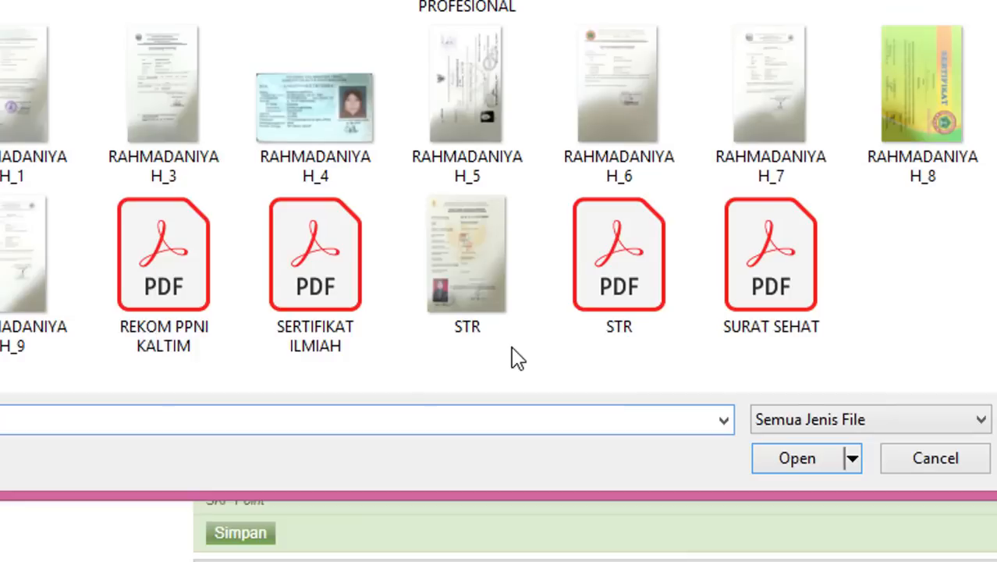
click(312, 268)
double_click(311, 268)
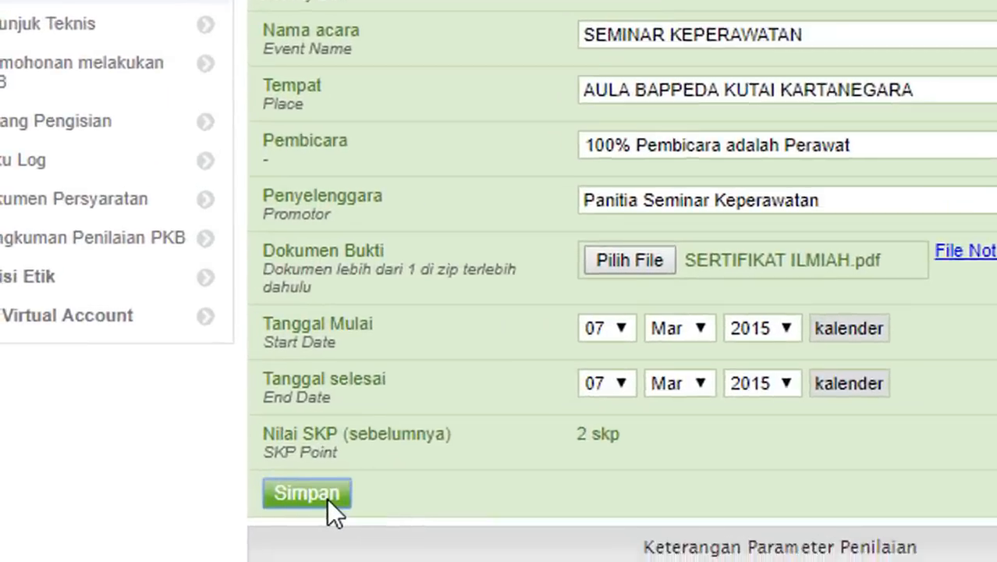
click(256, 537)
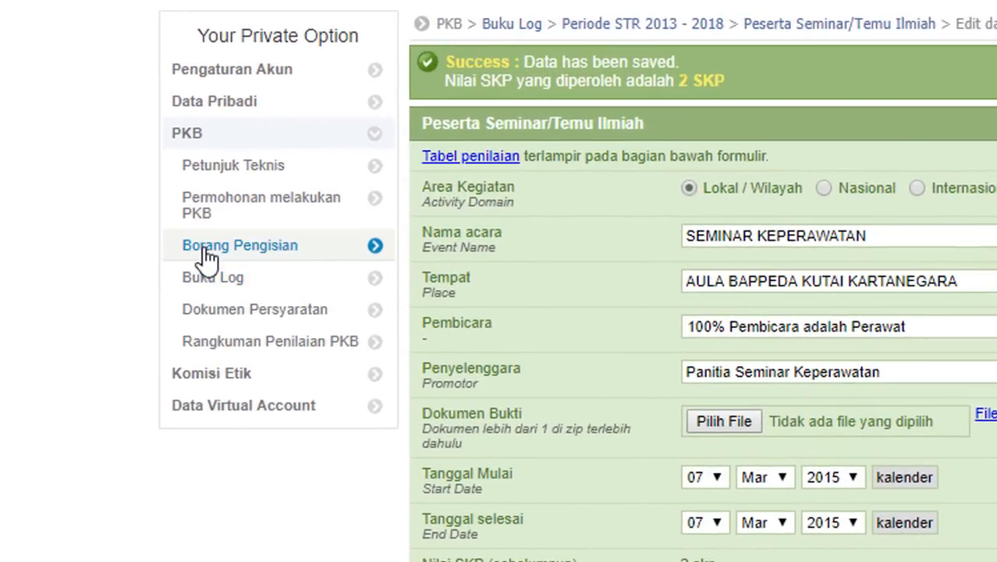
click(208, 256)
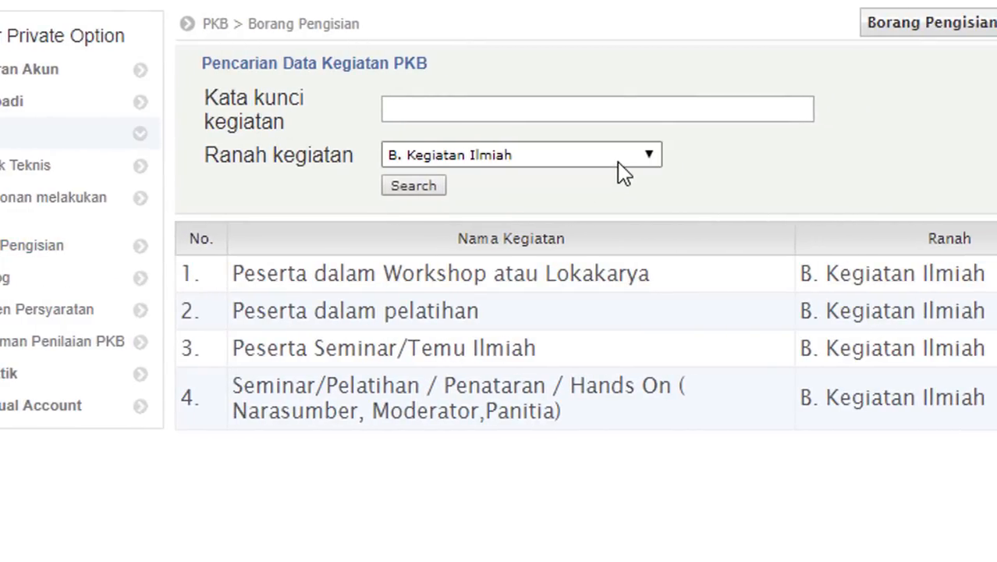
- List D. Pengabdian Masyarakat activities and start a new Kegiatan Sosial Masyarakat entry
click(618, 162)
click(553, 317)
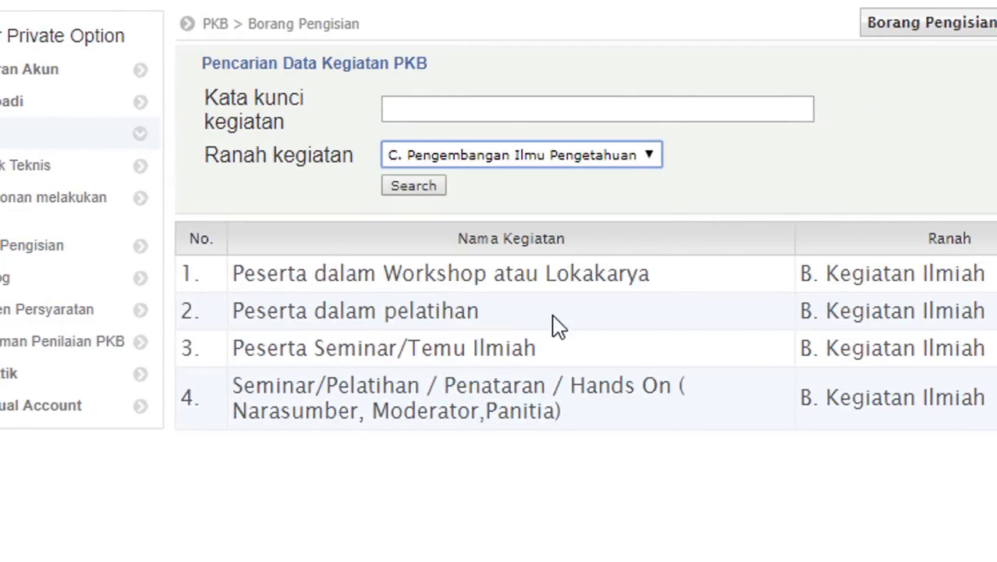
click(423, 191)
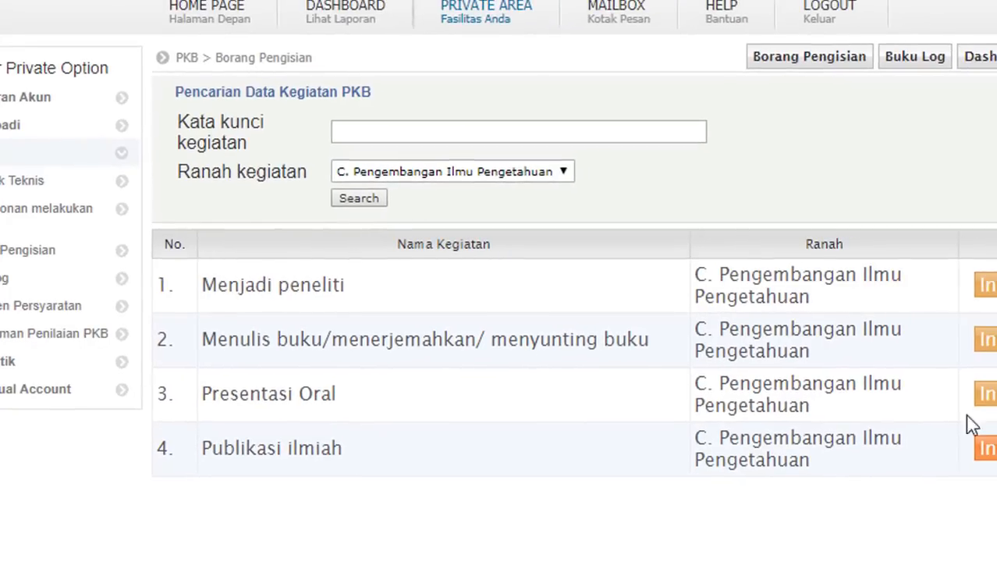
click(546, 173)
click(492, 352)
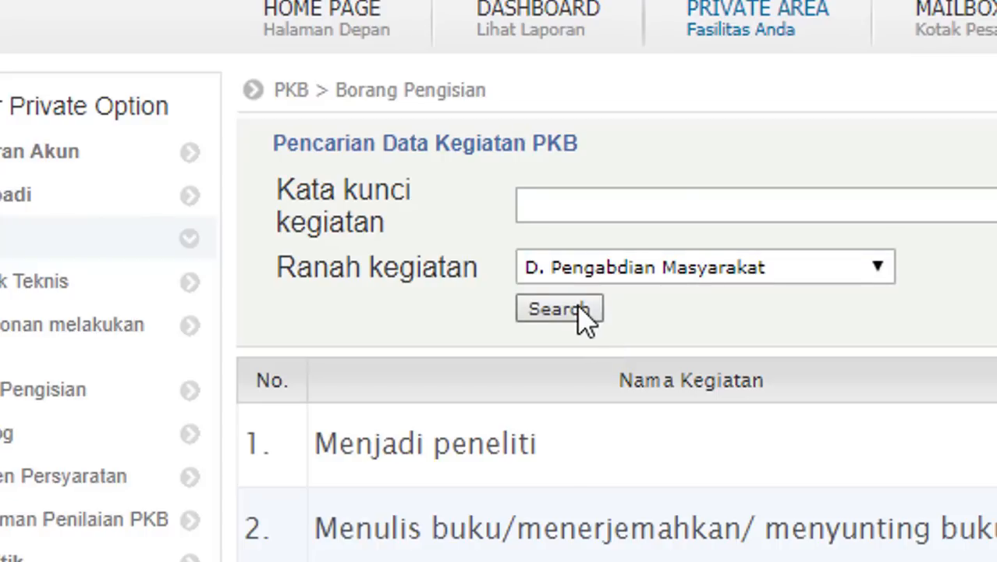
click(561, 309)
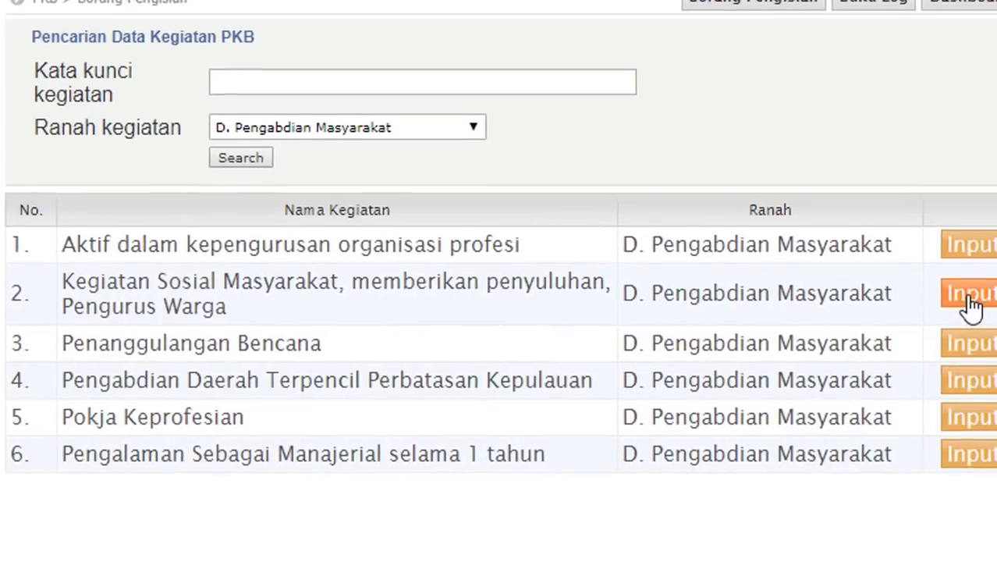
click(971, 300)
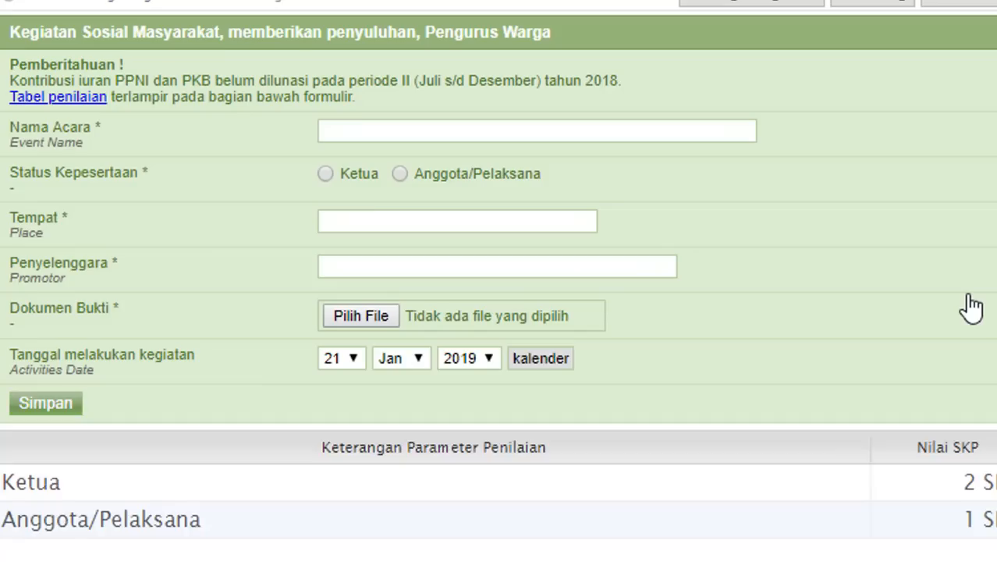
- Enter HUT PPNI ke-44 as Anggota/Pelaksana at Halaman Puskesmas Sungai Mariam, organiser DPK PPNI Kutai Lama
click(466, 138)
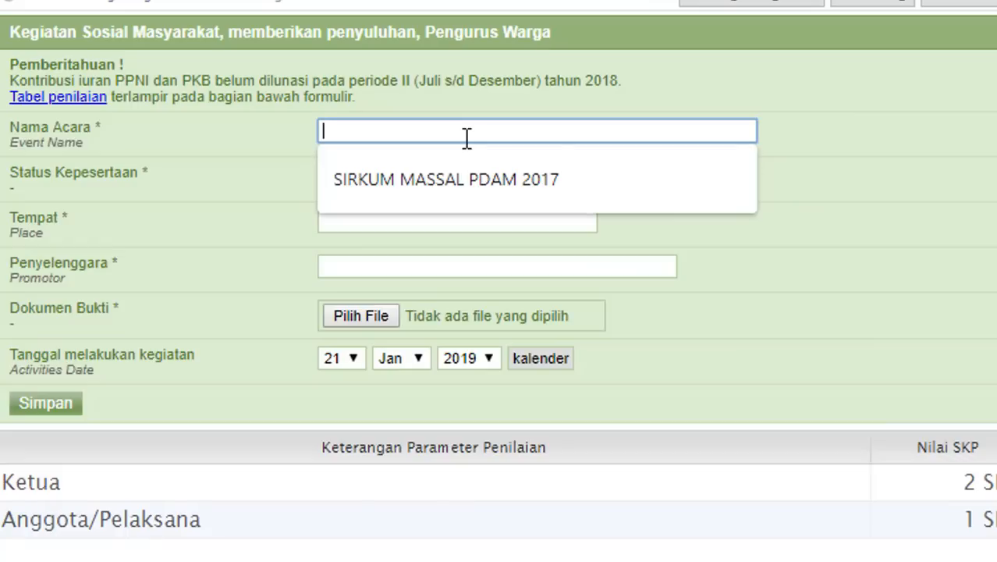
text(HUT PPNI)
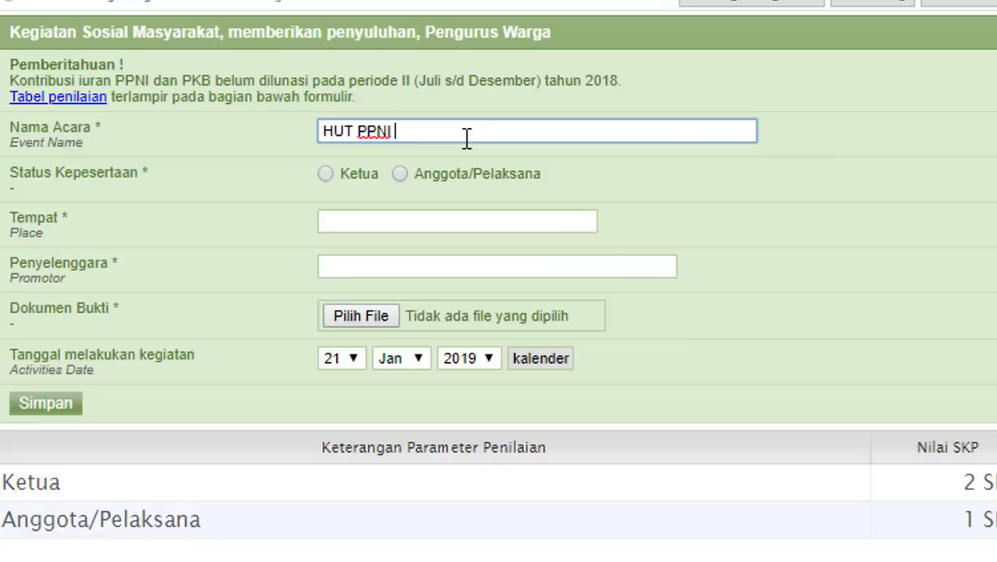
text( ke-44)
click(401, 174)
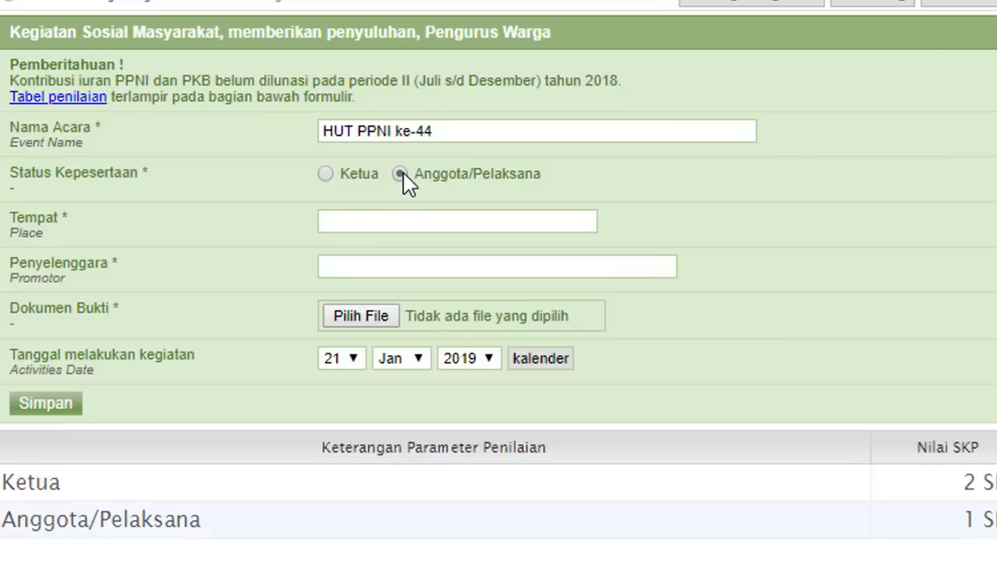
click(390, 218)
text(P)
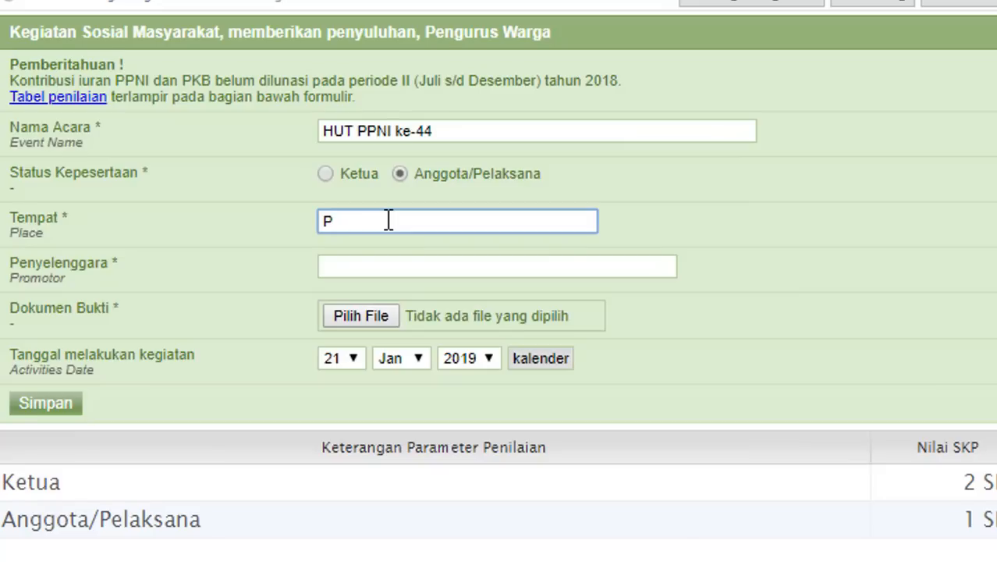
key(BackSpace)
text(Halaman Puskesmas )
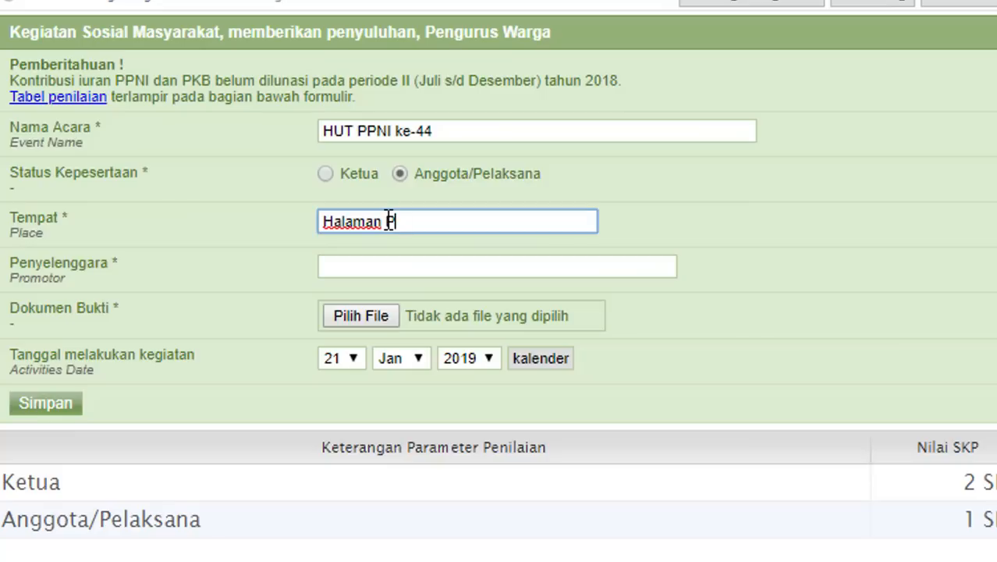
text(Su)
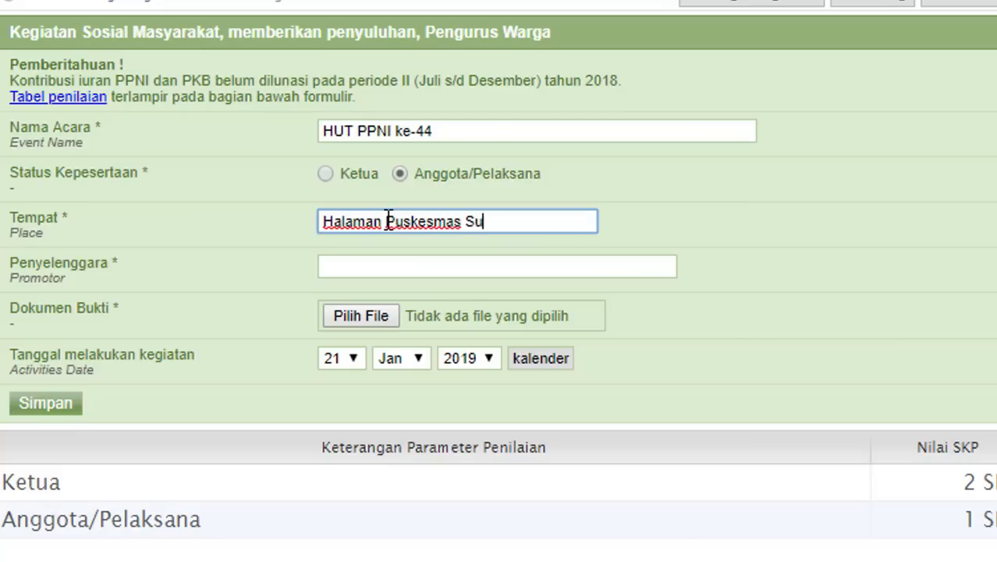
text(ngai Mariam)
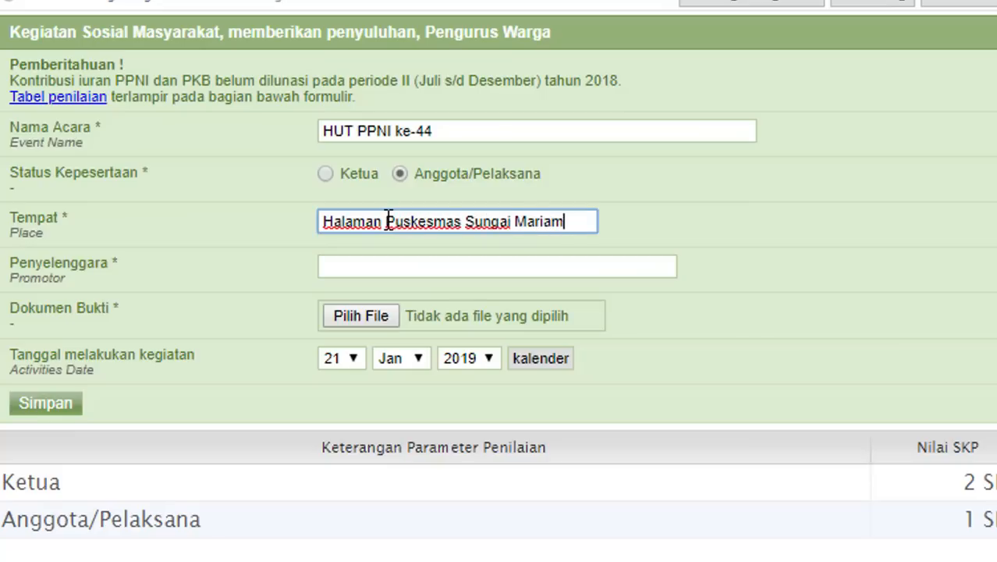
click(381, 266)
text(DPK)
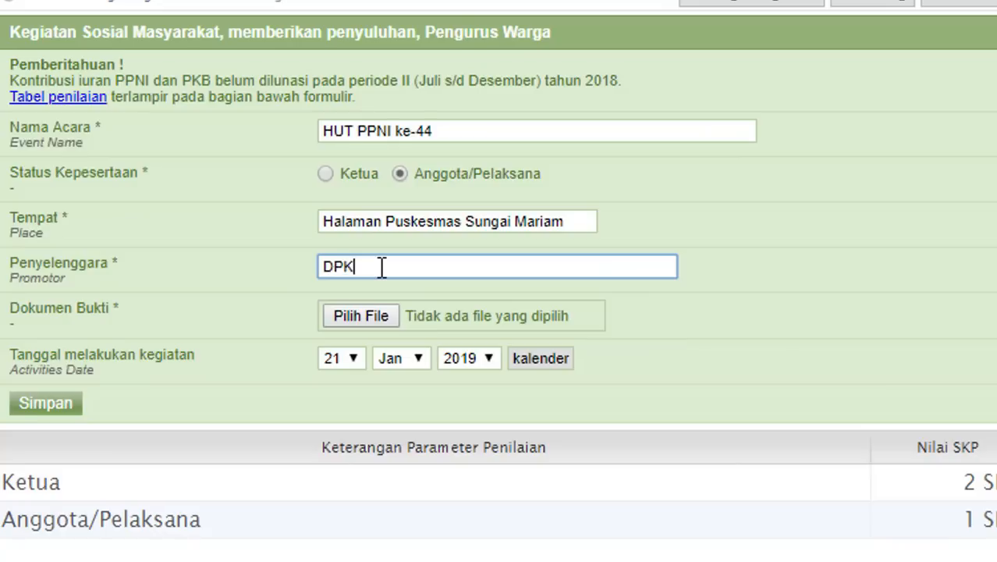
text( PPNI Kutai Lama)
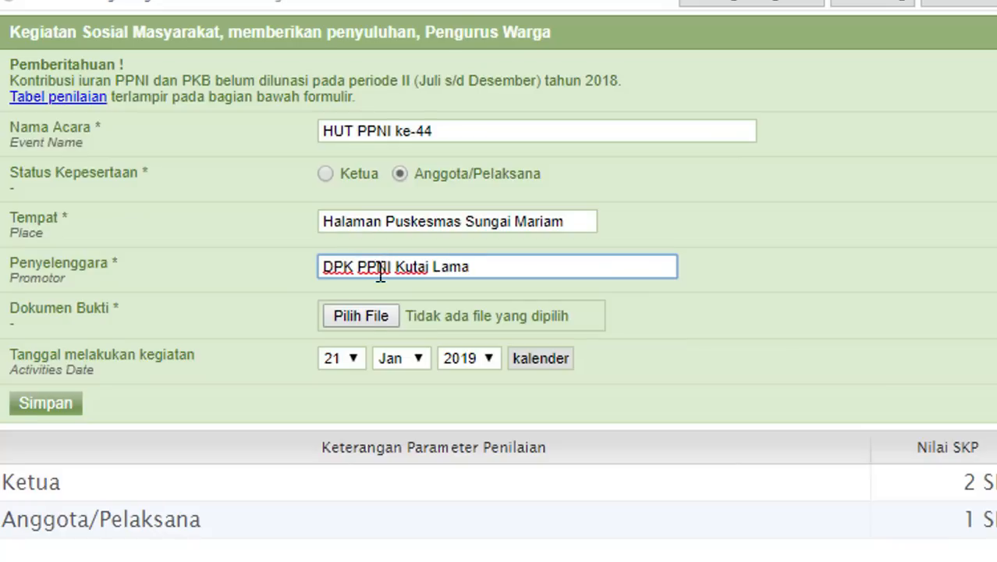
- Attach the PDF evidence, set the date to 17 Mar 2018, and save the entry
click(360, 318)
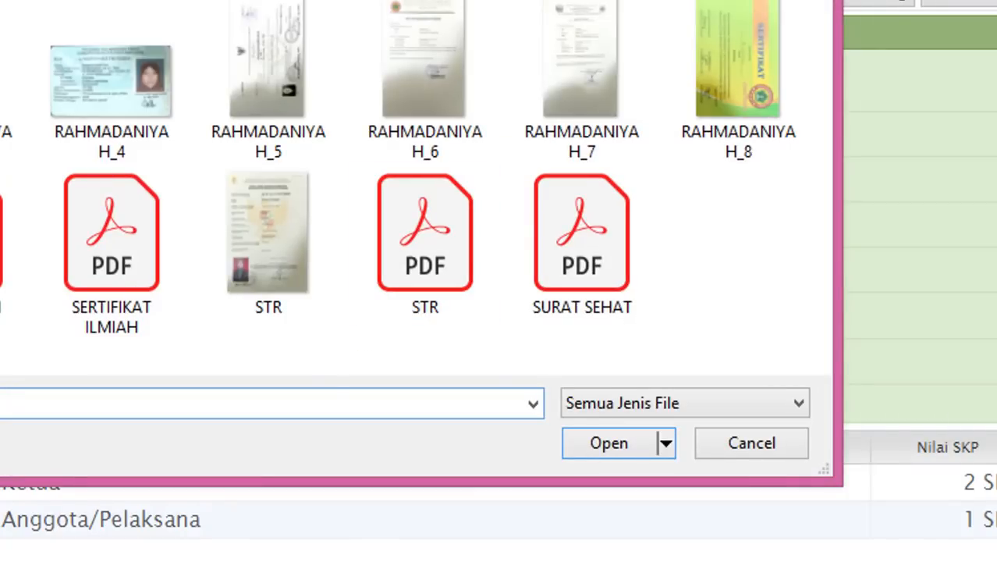
double_click(2, 235)
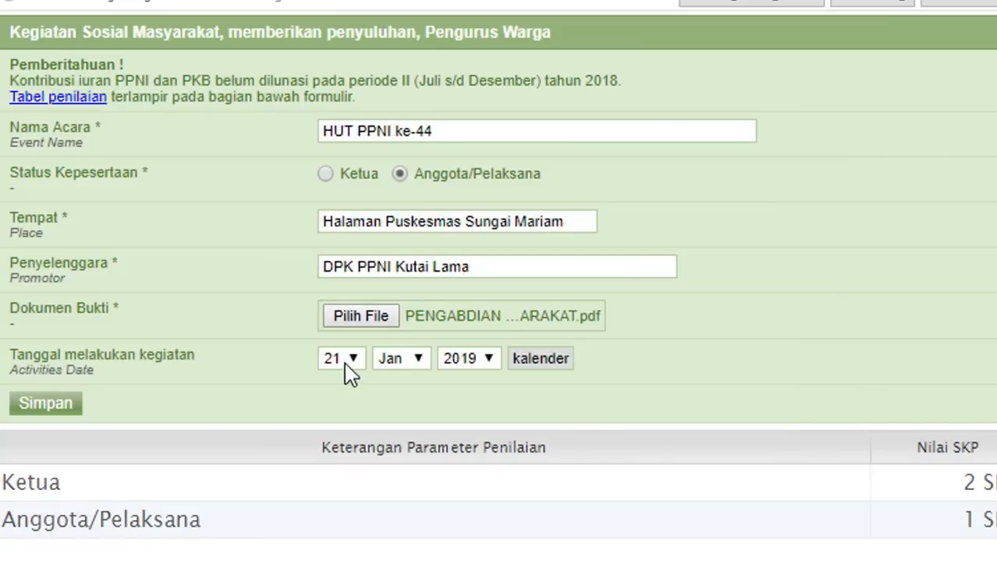
click(350, 374)
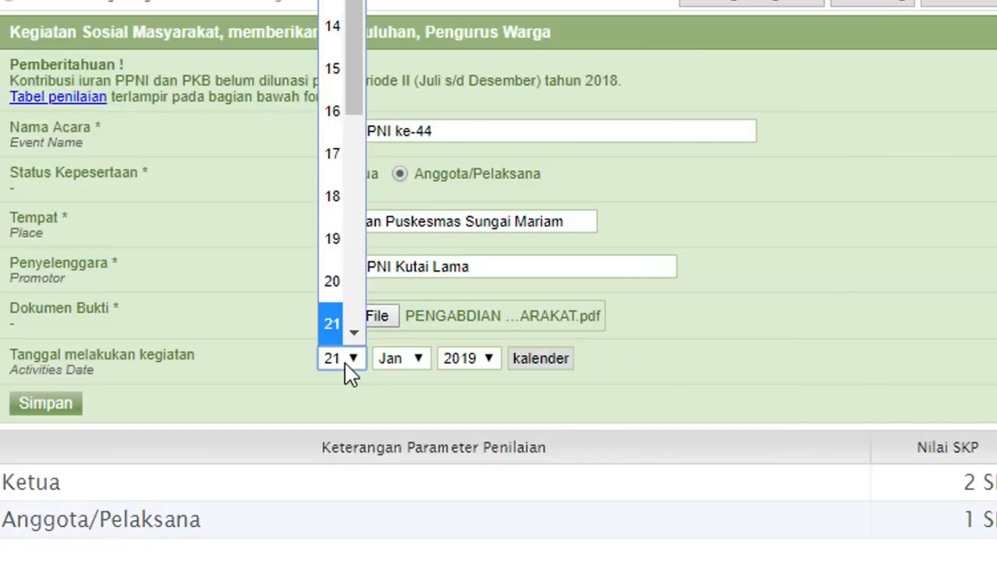
click(341, 155)
click(418, 359)
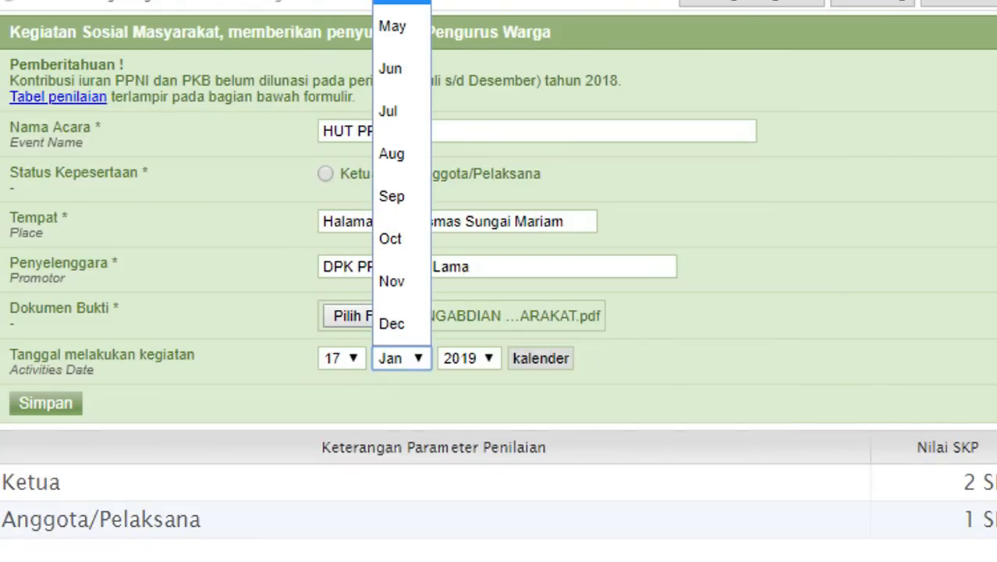
key(Escape)
key(Down)
key(Down)
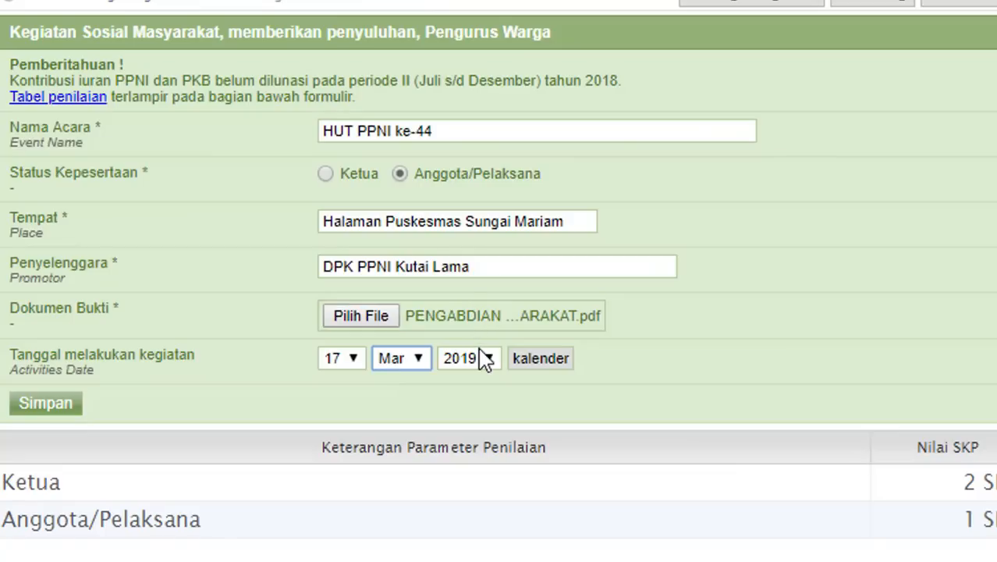
click(484, 358)
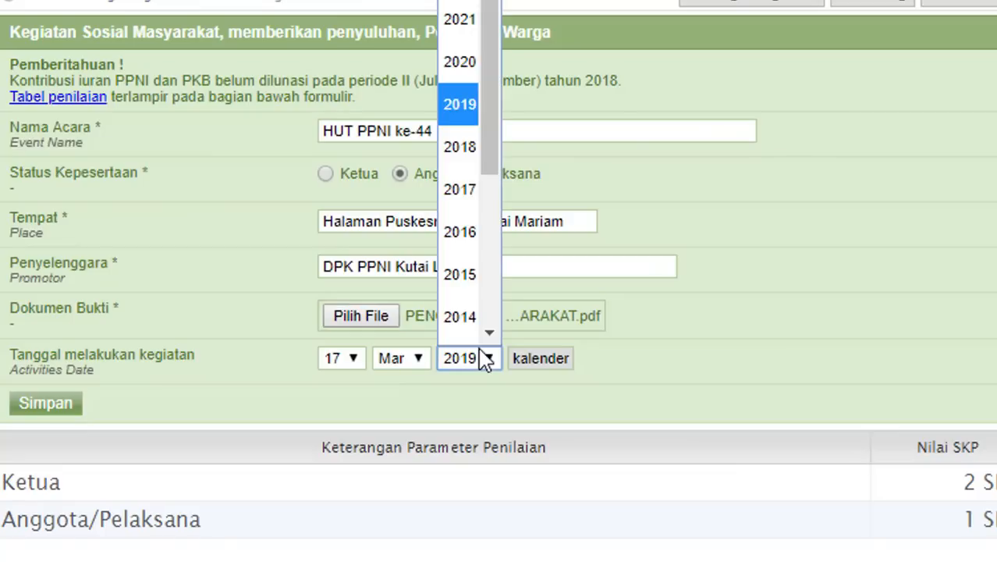
click(456, 145)
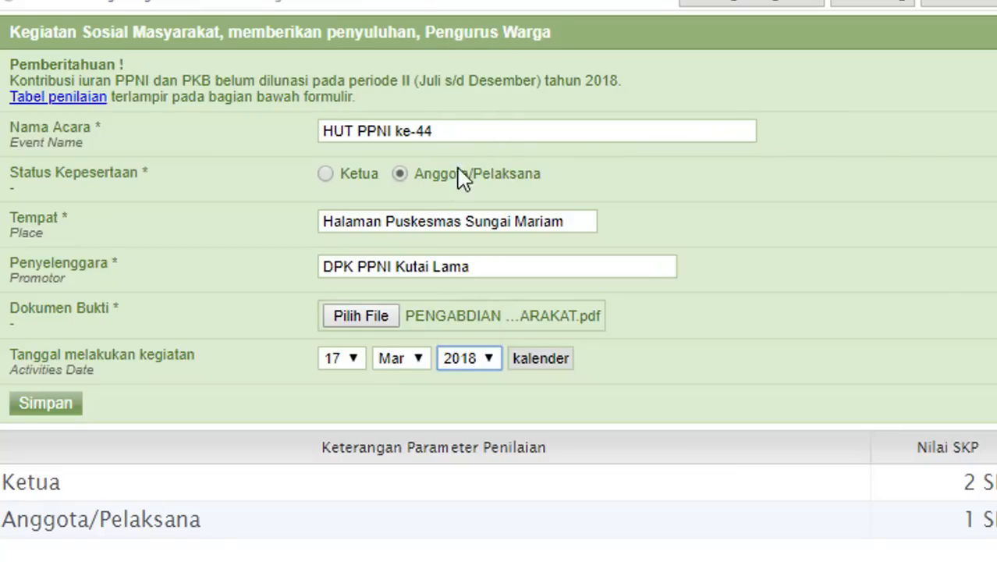
click(63, 401)
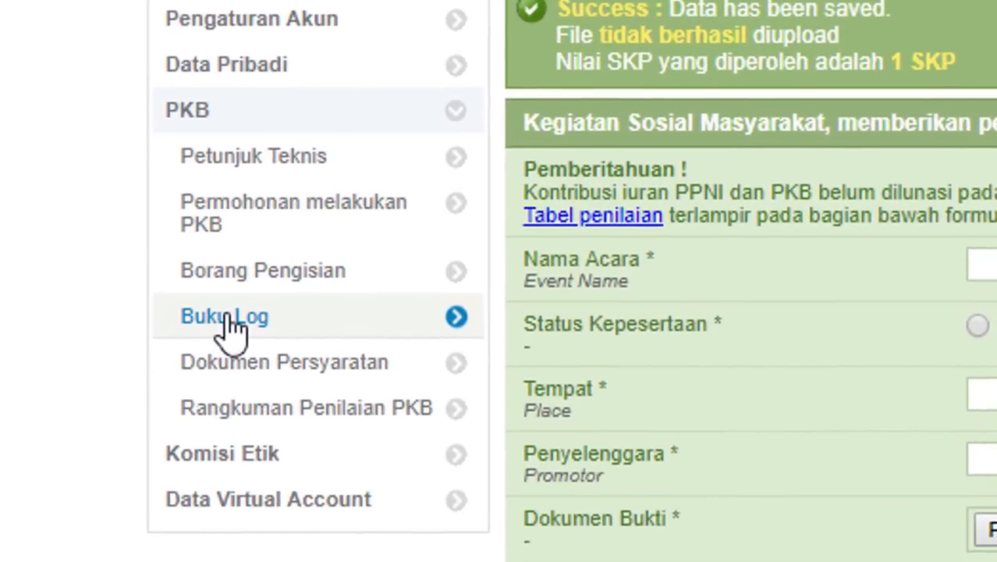
- Open the 2013–2018 STR log book filtered to D. Pengabdian Masyarakat
click(8, 512)
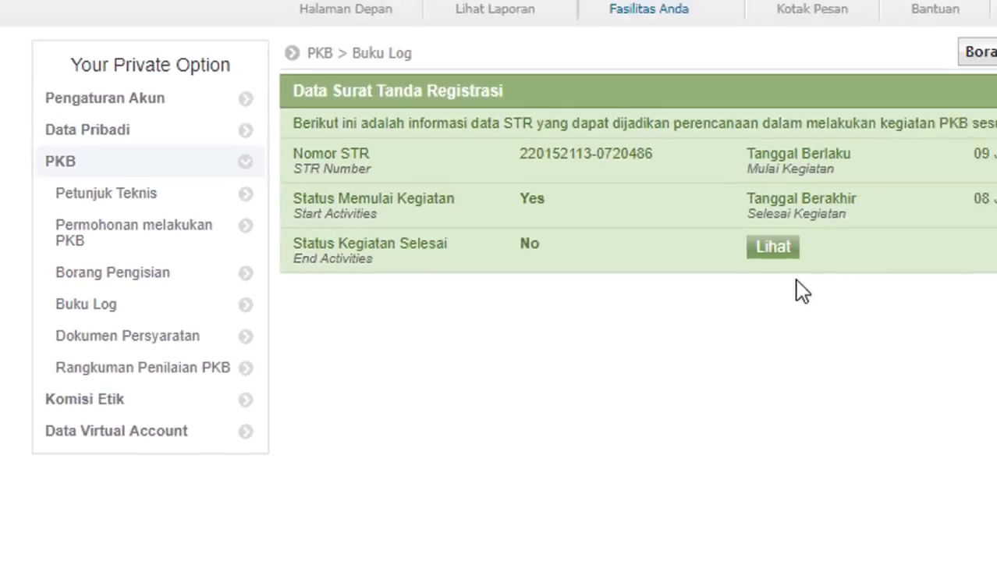
click(605, 253)
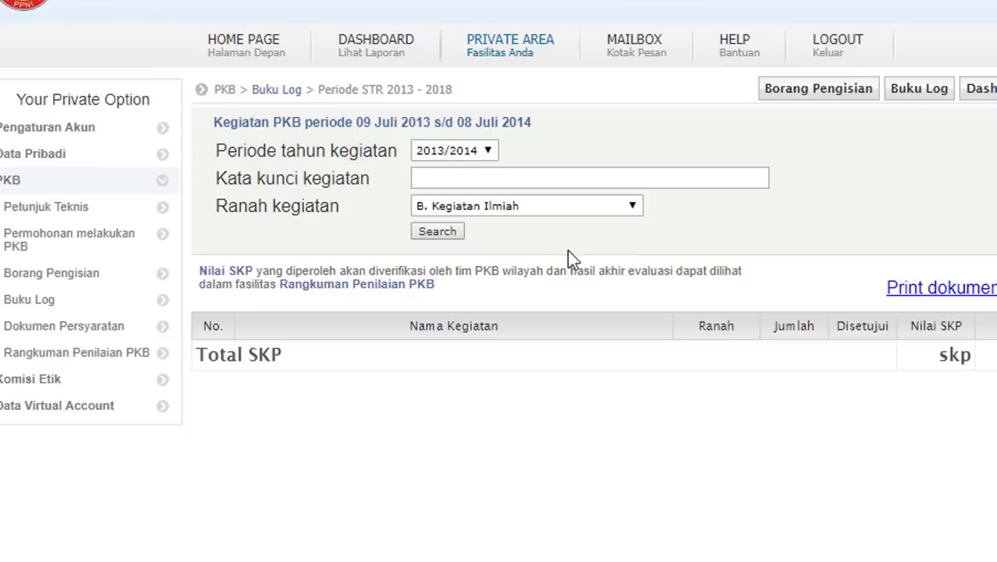
click(596, 210)
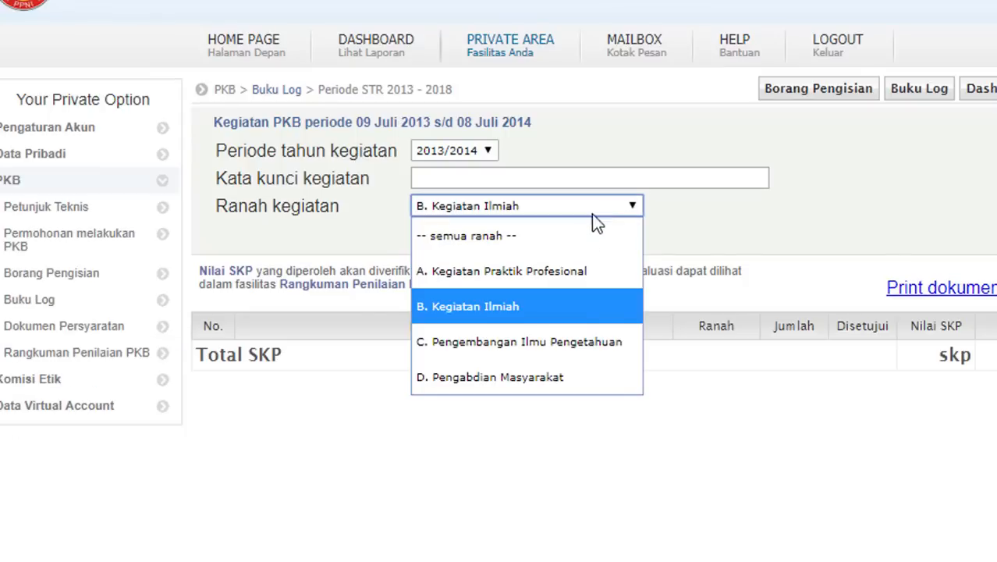
click(555, 371)
click(451, 238)
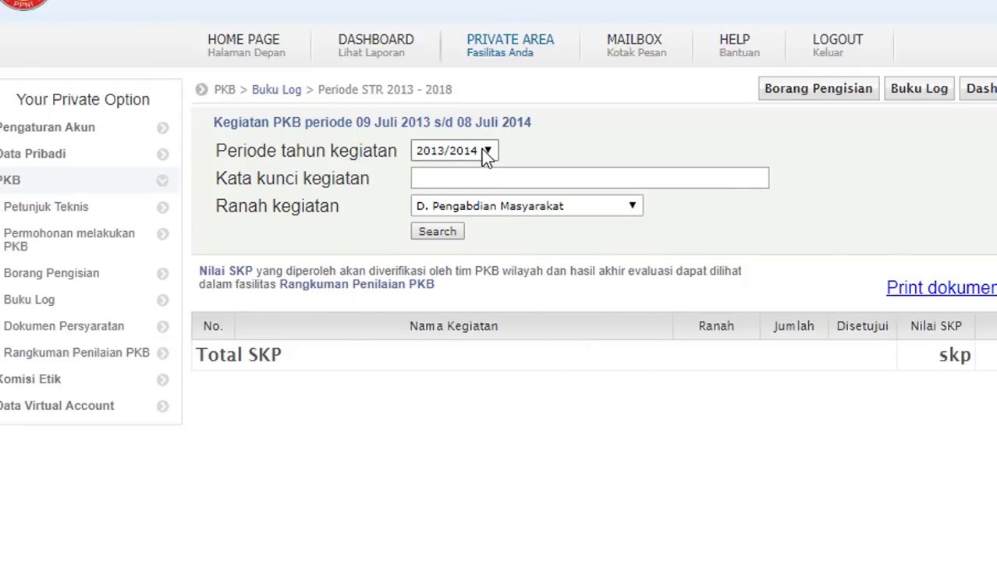
- Search periods 2014/2015, 2016/2017 and 2017/2018, then open the social activity entry for editing
click(484, 151)
click(461, 215)
click(448, 231)
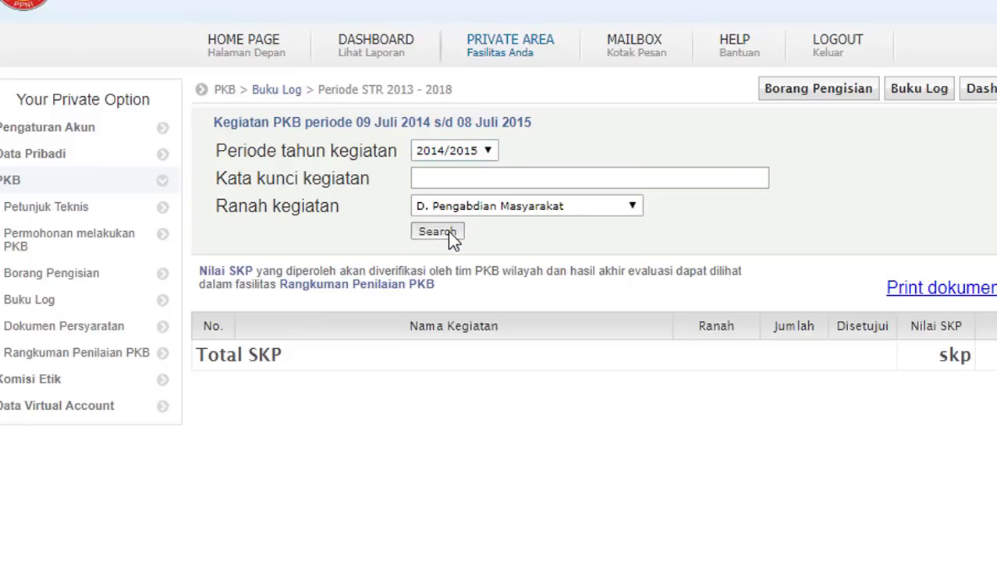
click(471, 150)
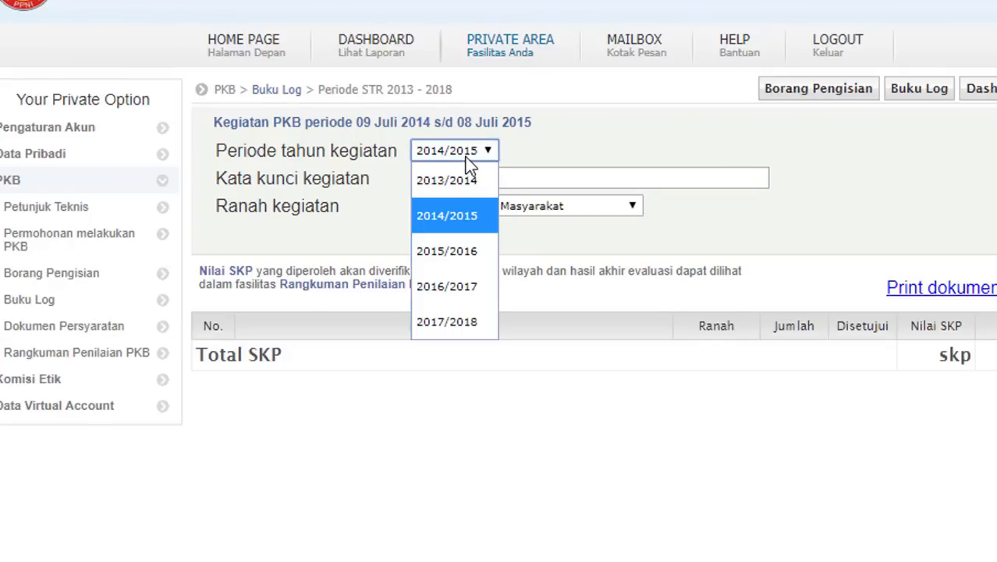
click(448, 291)
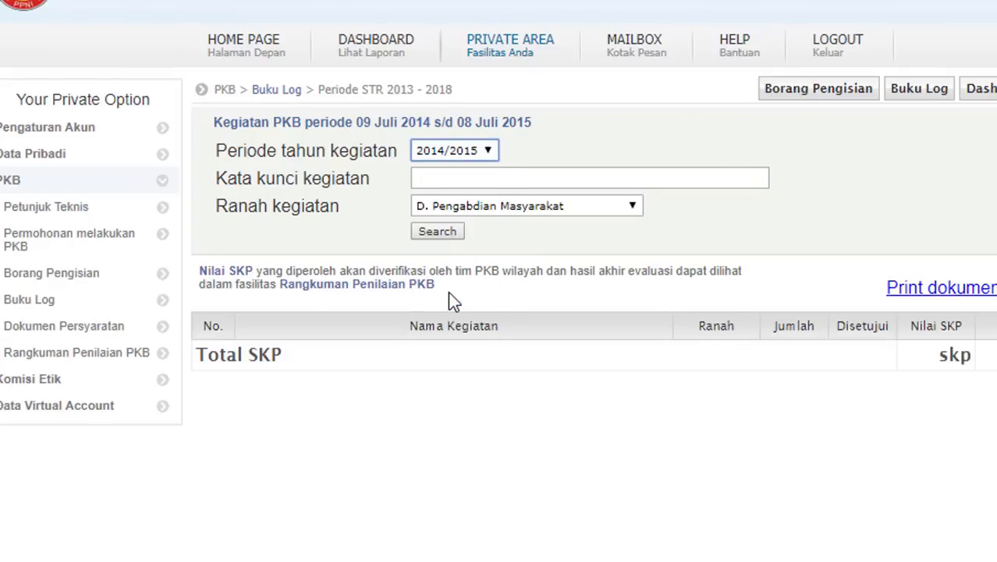
click(446, 237)
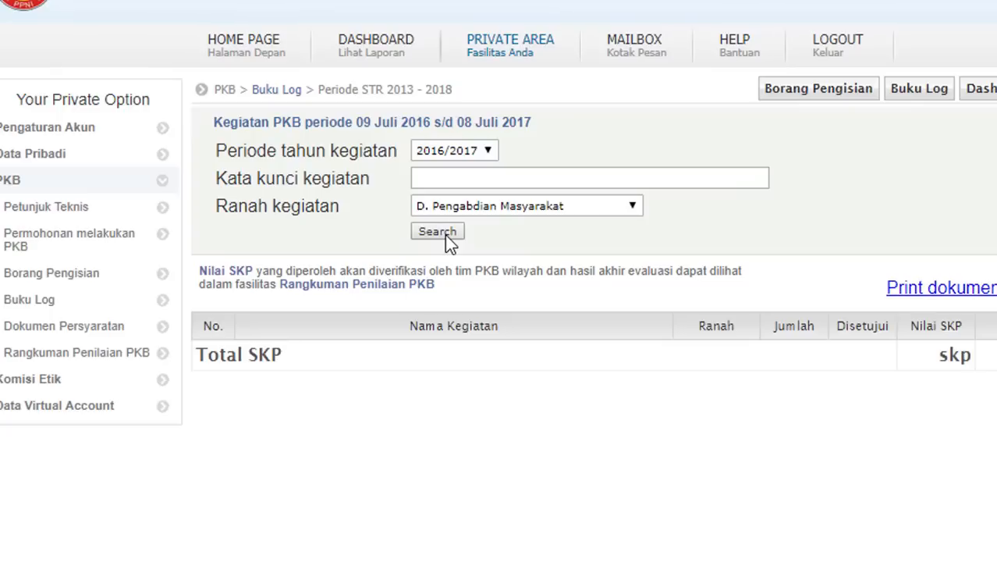
click(486, 151)
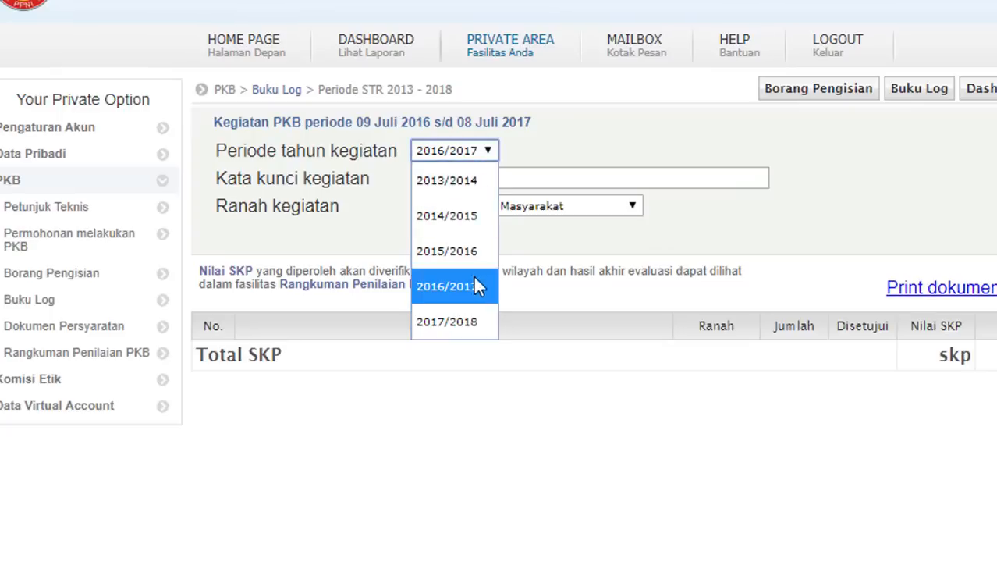
click(465, 320)
click(441, 234)
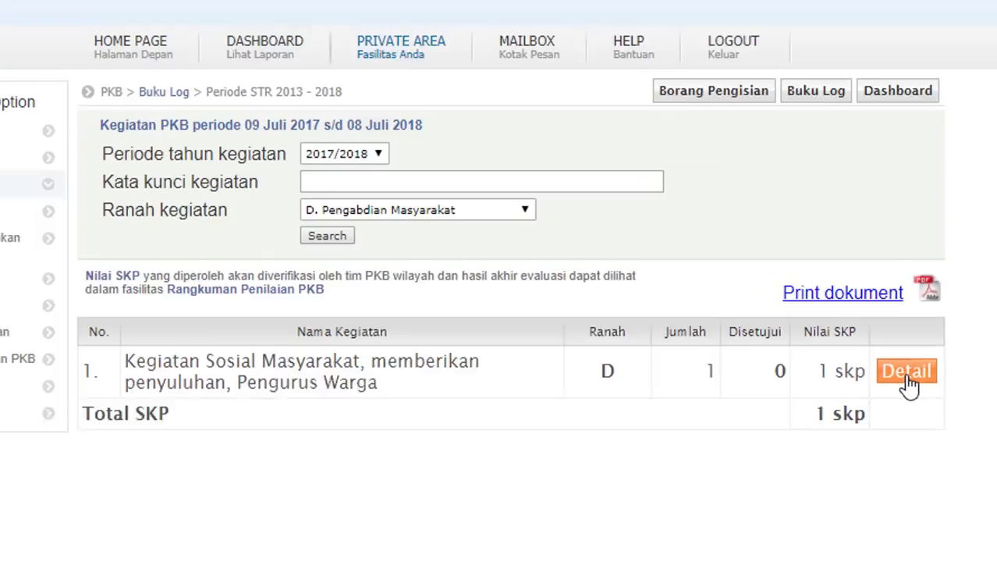
click(905, 383)
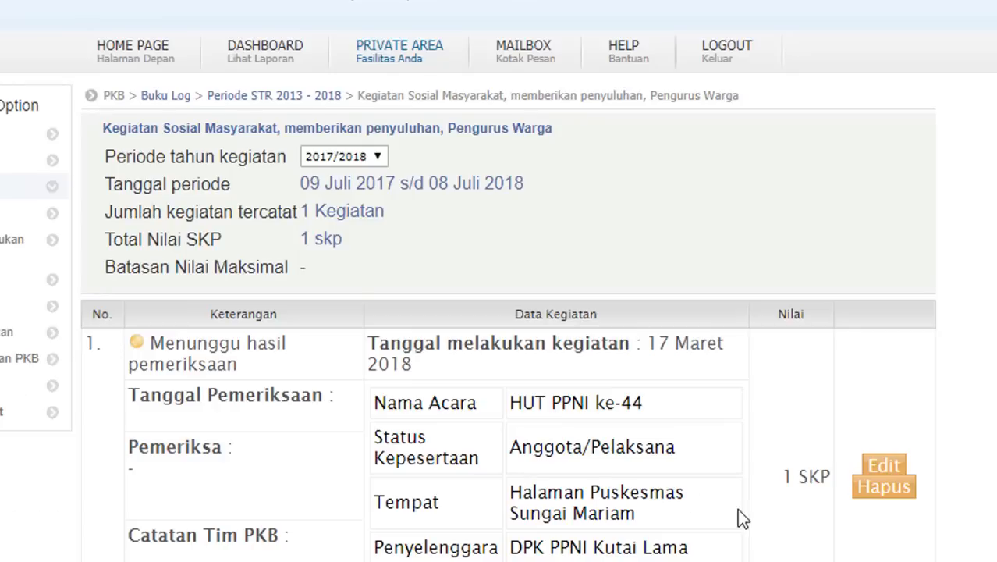
click(879, 470)
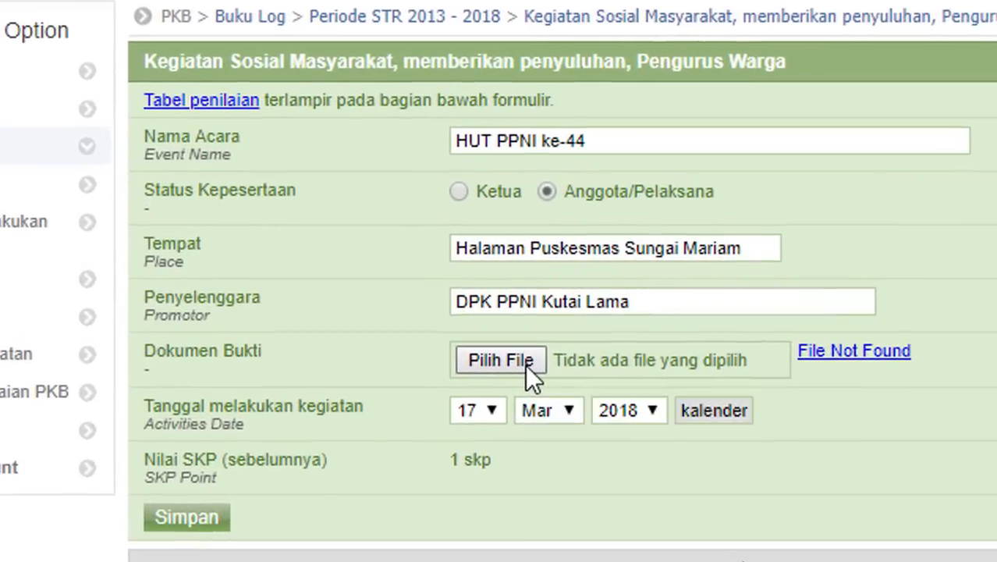
- Rename the assignment letter image to SURAT TUGAS KETUA DPK and attach it as proof
click(454, 362)
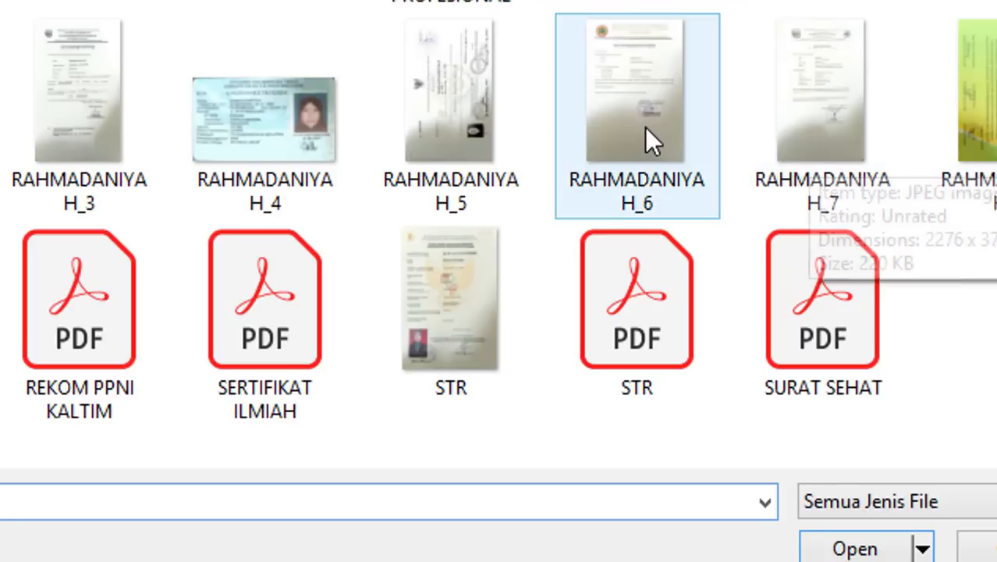
click(622, 192)
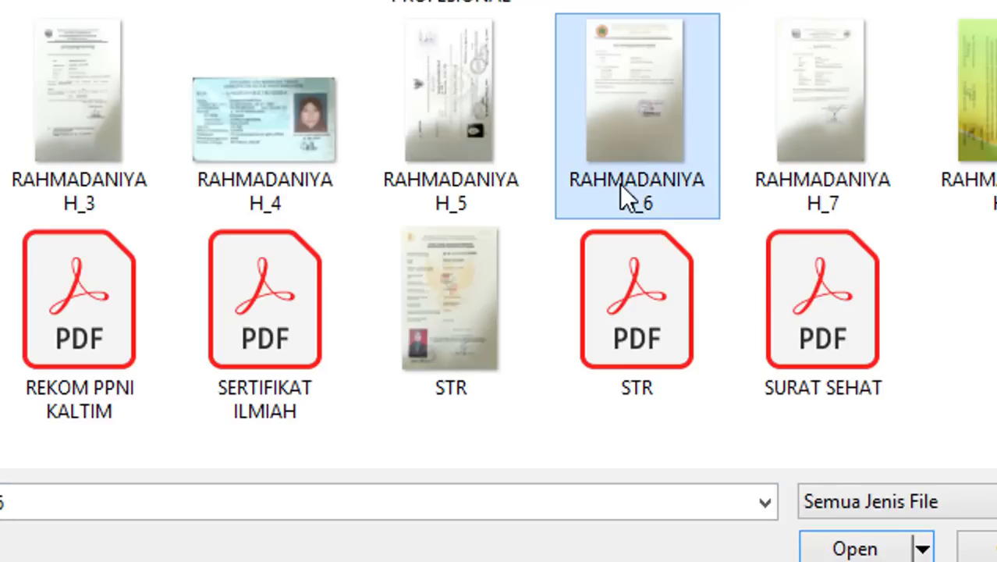
click(619, 184)
text(SURA)
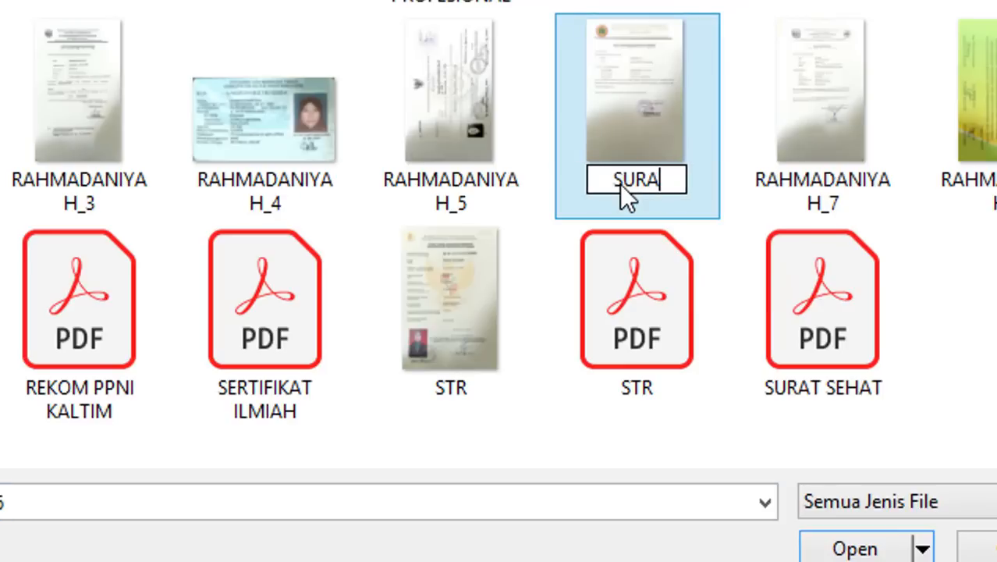
text(T TUGAS)
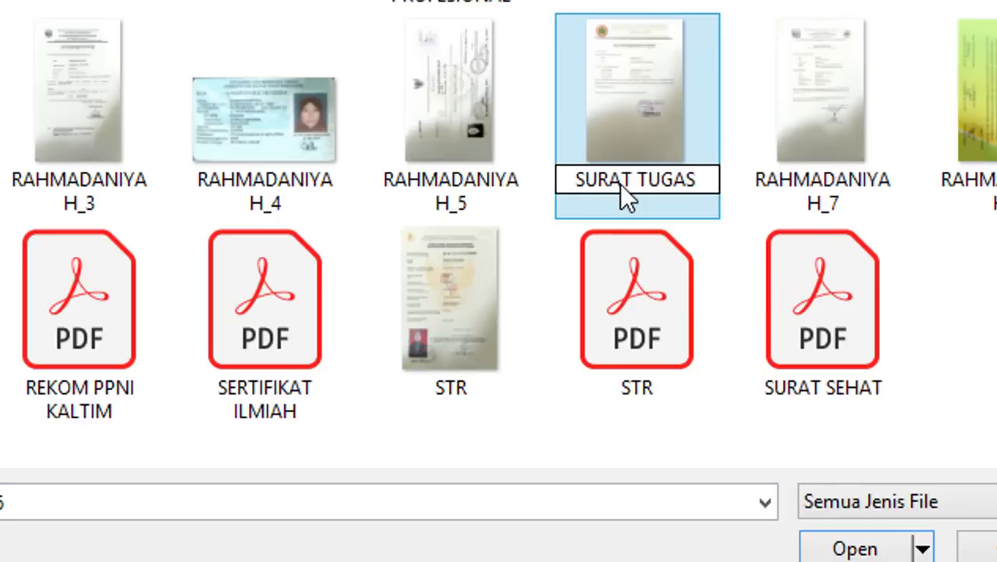
text( KETUA DPK)
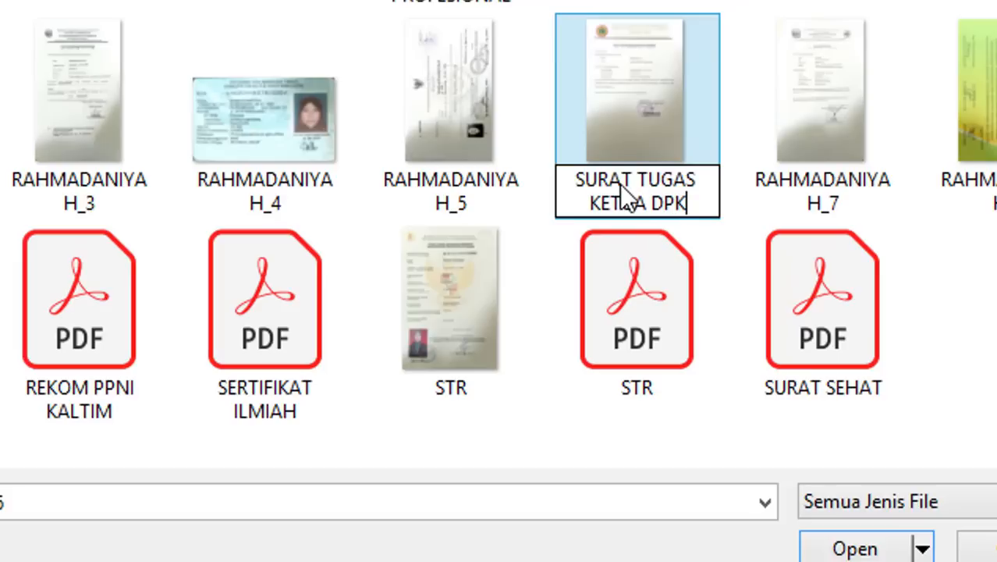
key(Return)
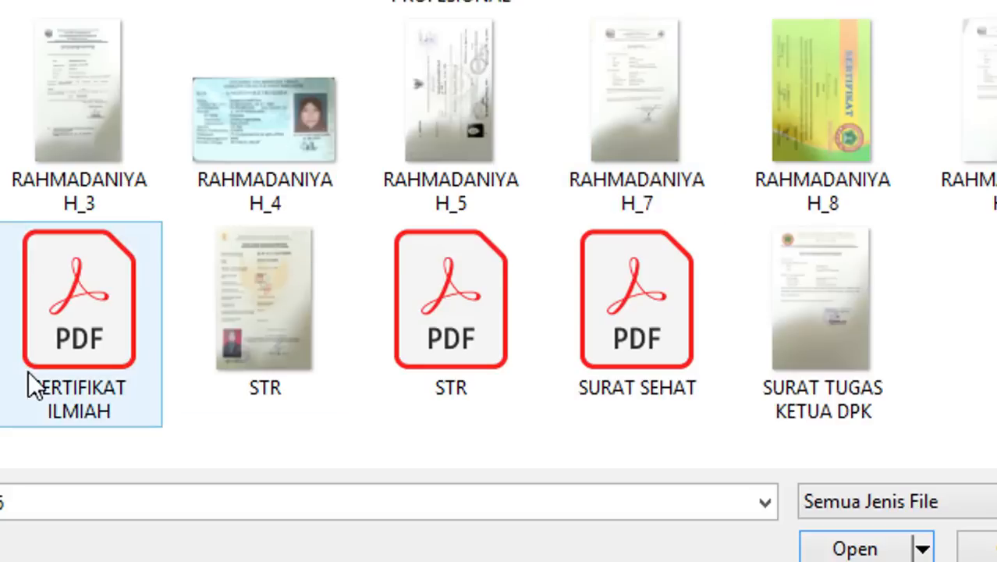
click(875, 347)
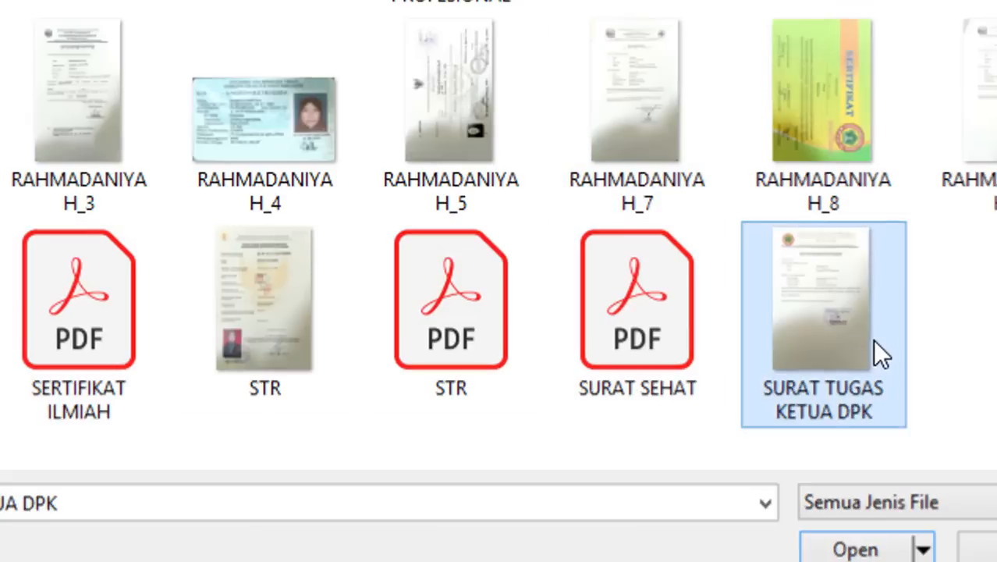
double_click(874, 347)
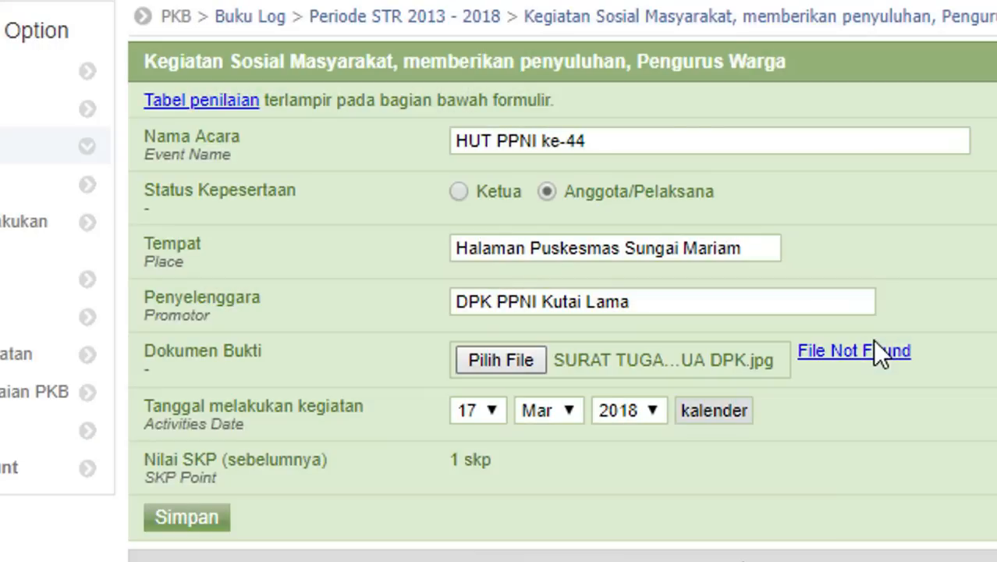
- Save the edited HUT PPNI ke-44 entry and go back to Borang Pengisian
click(195, 520)
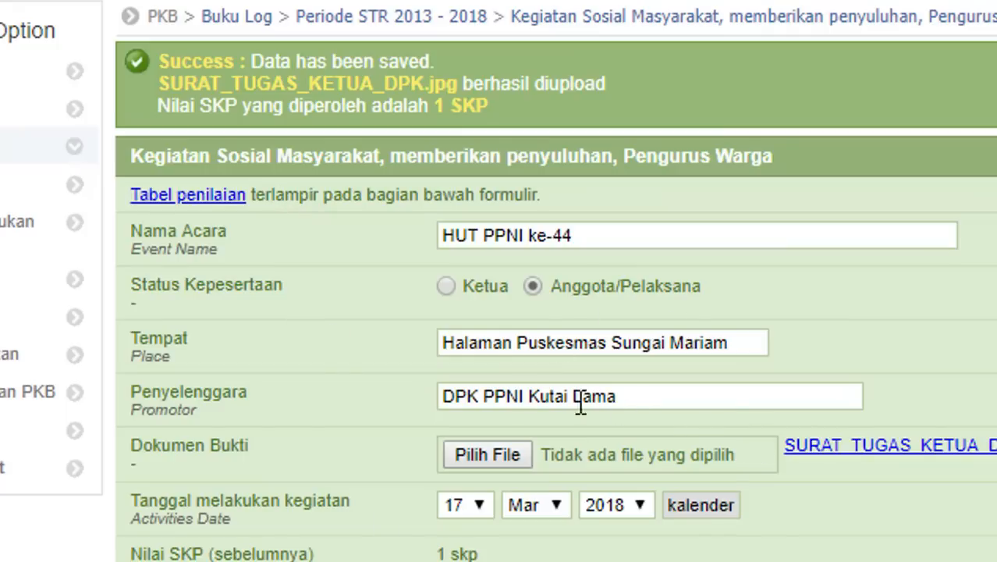
scroll(717, 290, down, 1)
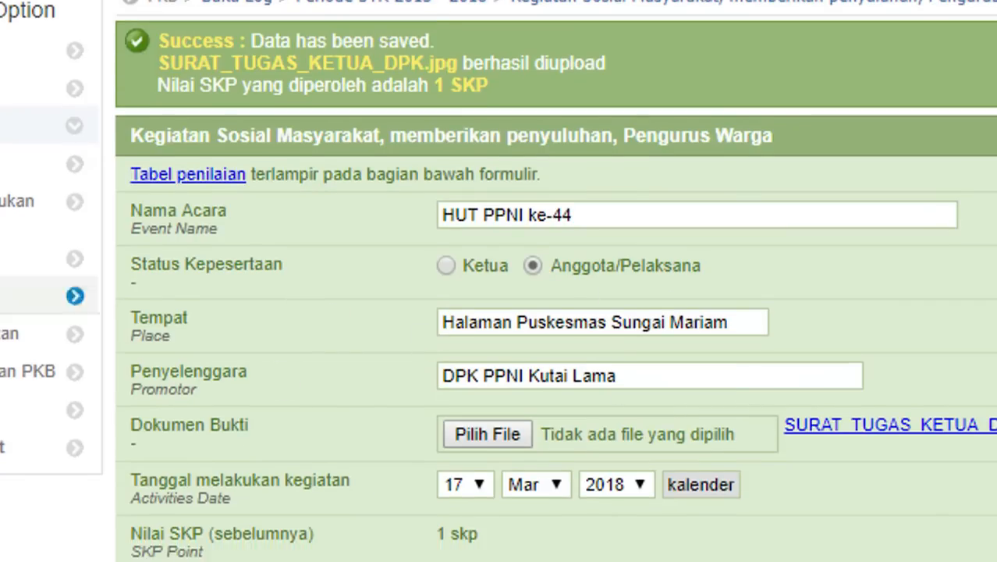
click(15, 258)
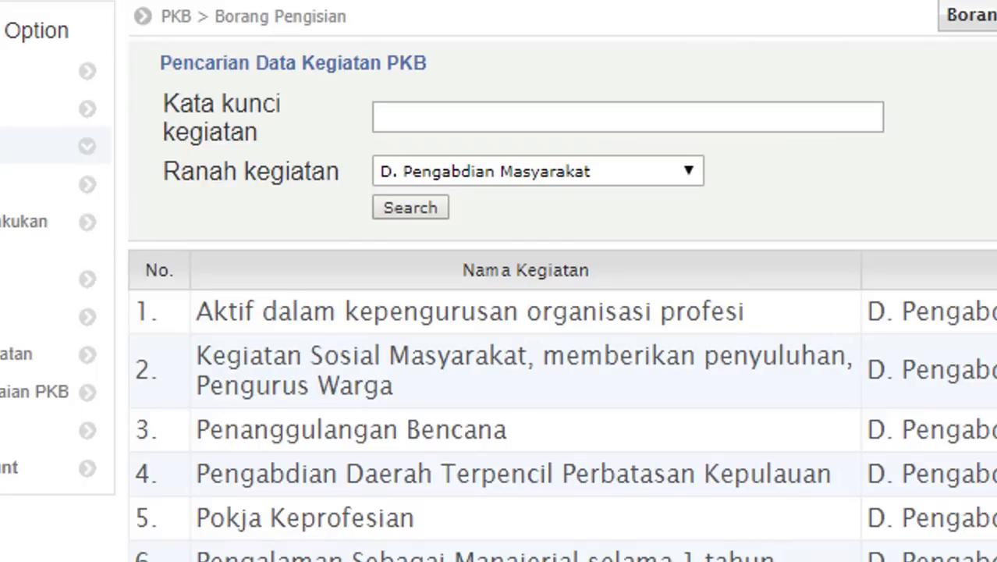
- Open the requirement documents page for the 2013–2018 PKB period
click(652, 177)
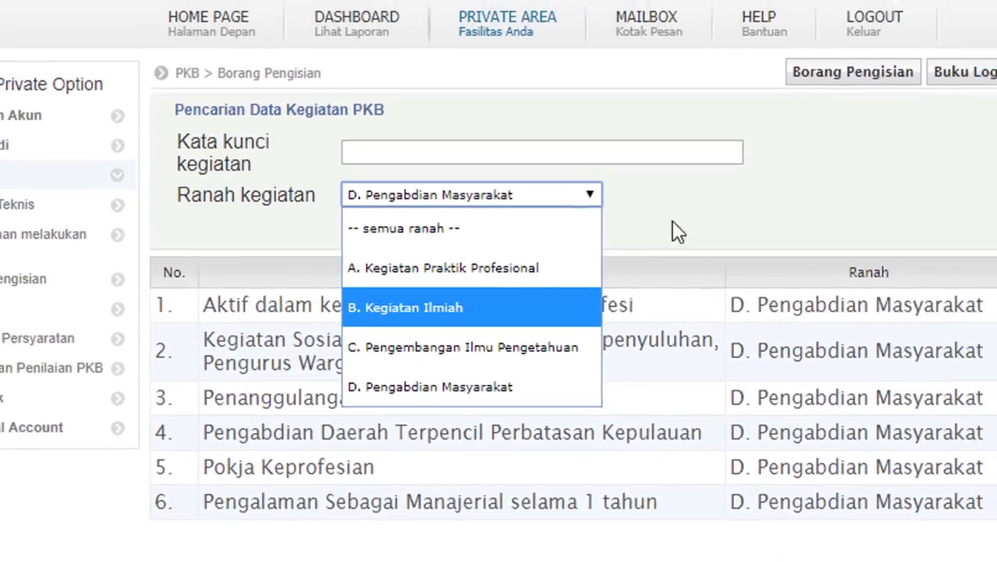
click(747, 190)
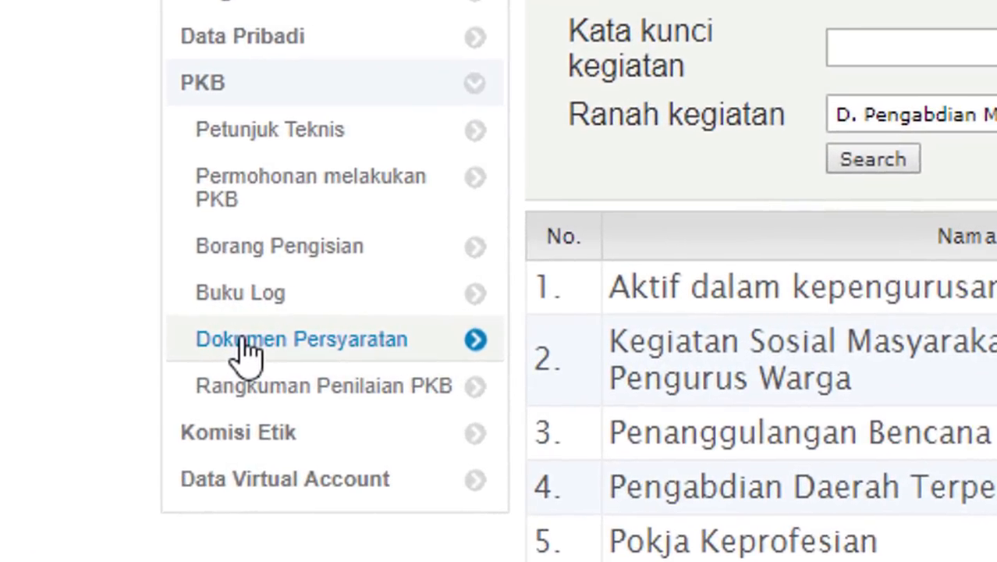
click(243, 344)
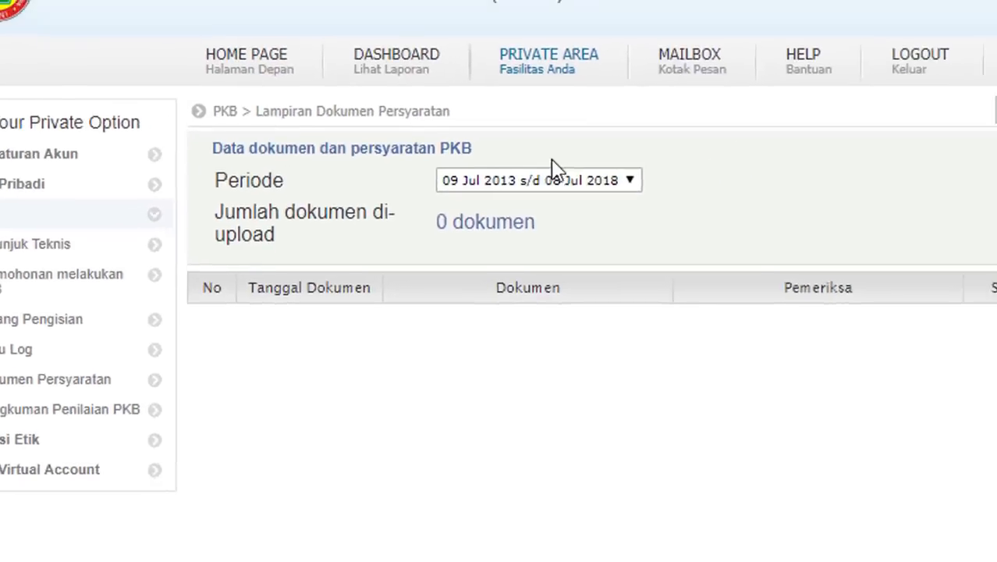
click(608, 186)
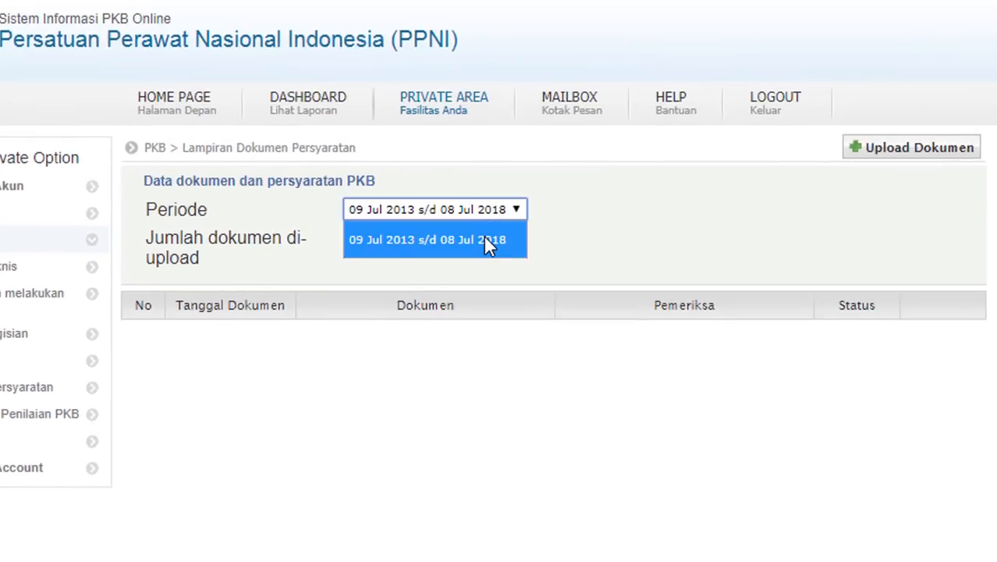
click(485, 239)
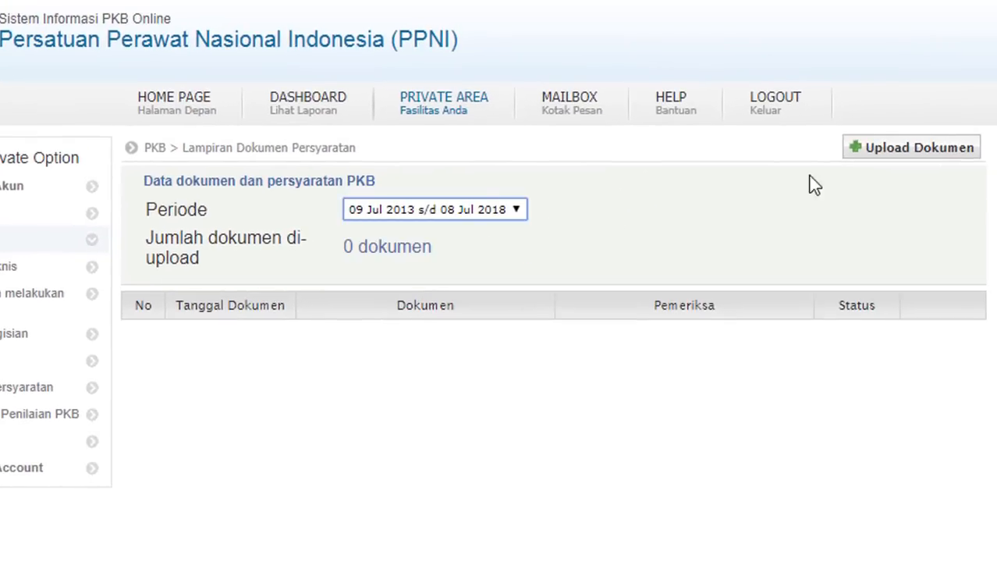
- Start a new requirement upload, fill the description from a suggestion, and attach the first scanned image
click(890, 160)
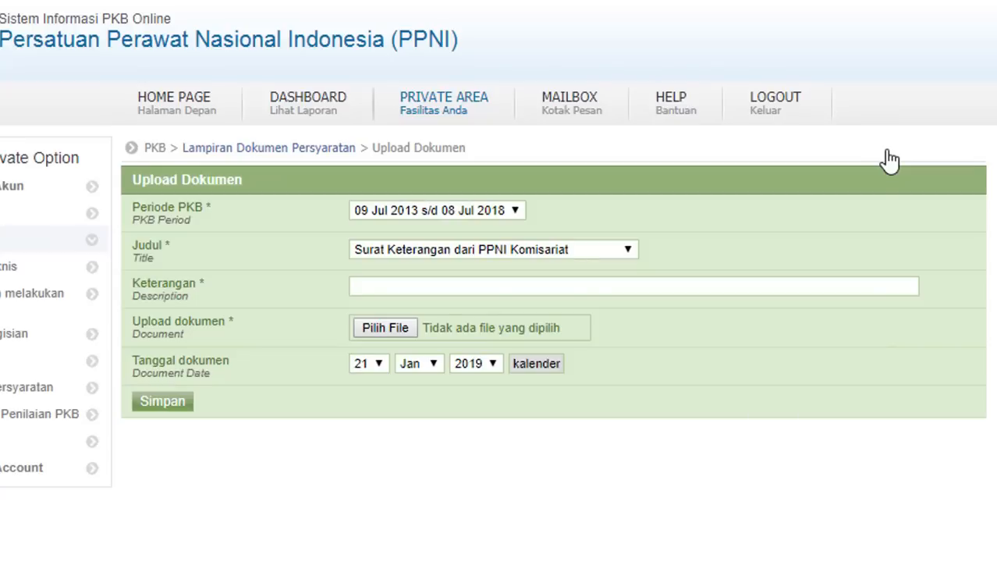
click(579, 288)
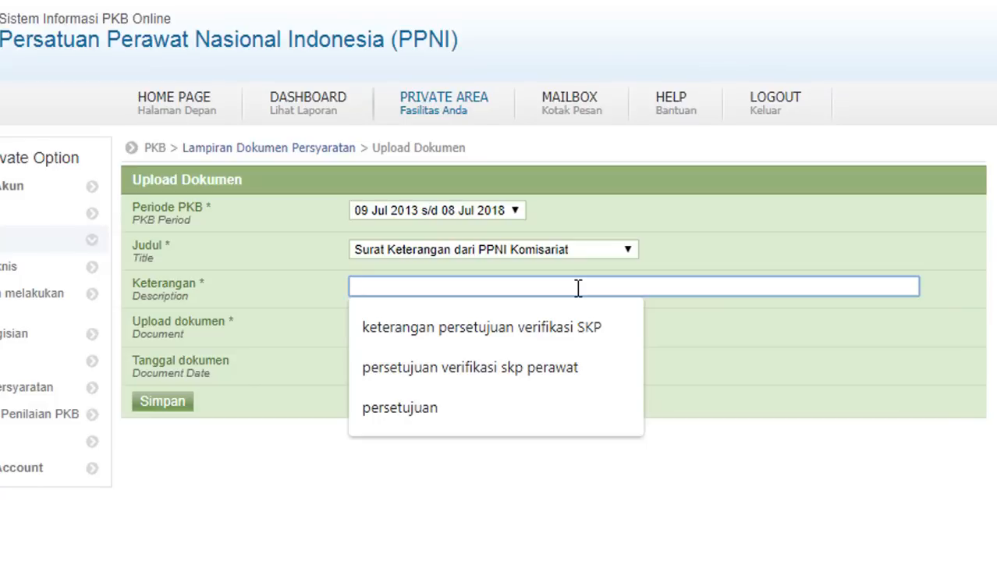
click(551, 335)
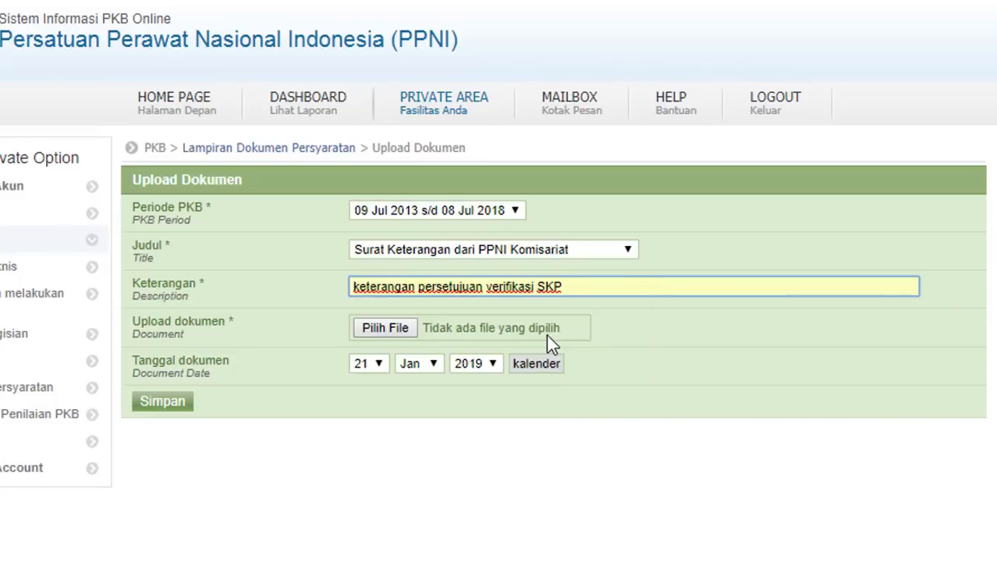
click(383, 327)
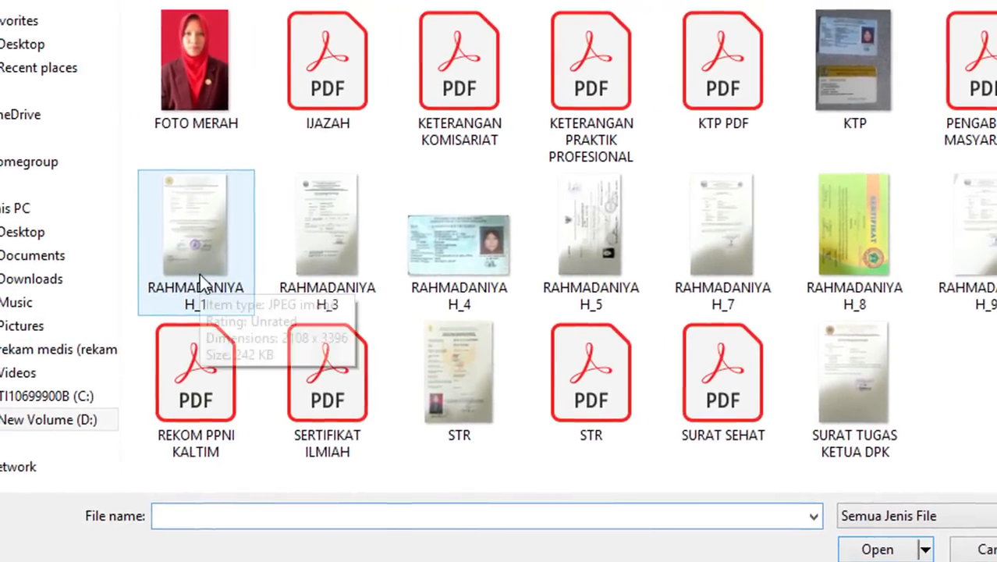
double_click(125, 277)
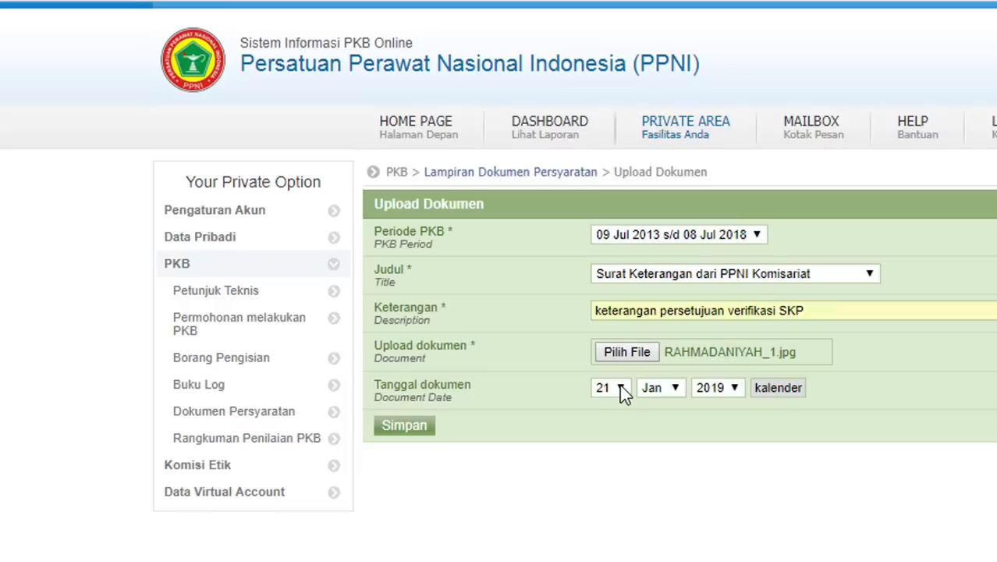
- Date the Komisariat letter 21 Jun 2018, save it, and return to the requirements list
click(672, 389)
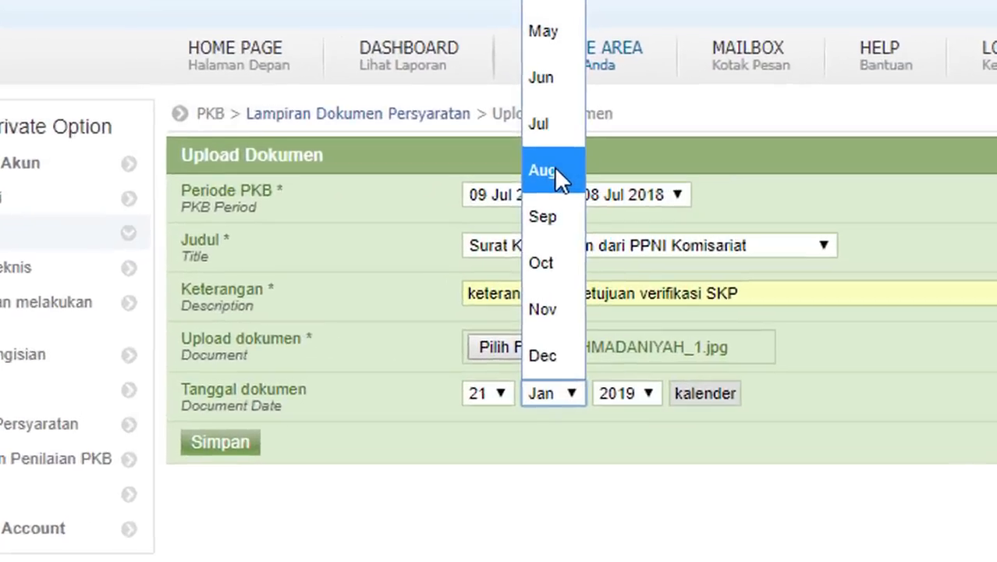
click(656, 216)
click(565, 399)
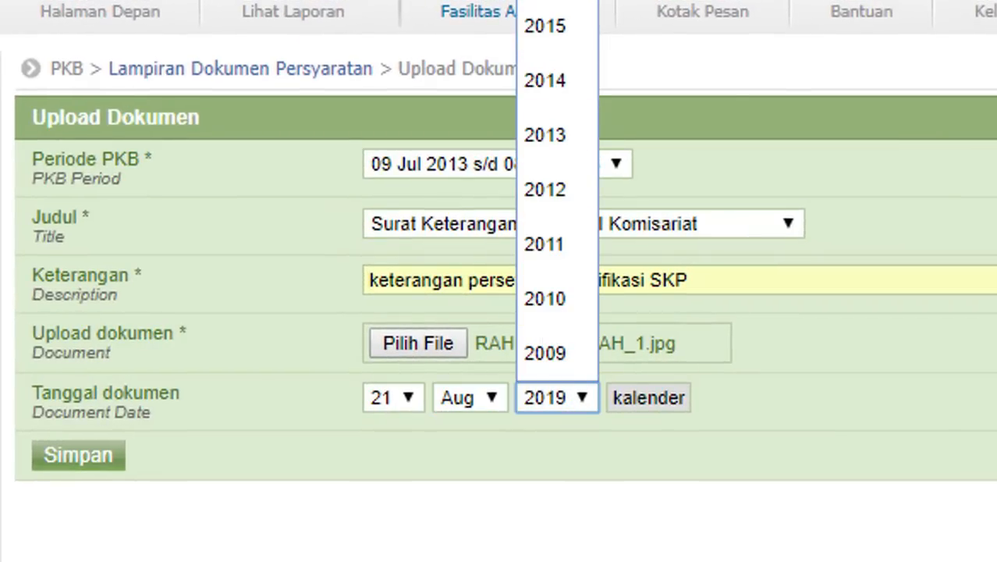
click(545, 0)
click(484, 406)
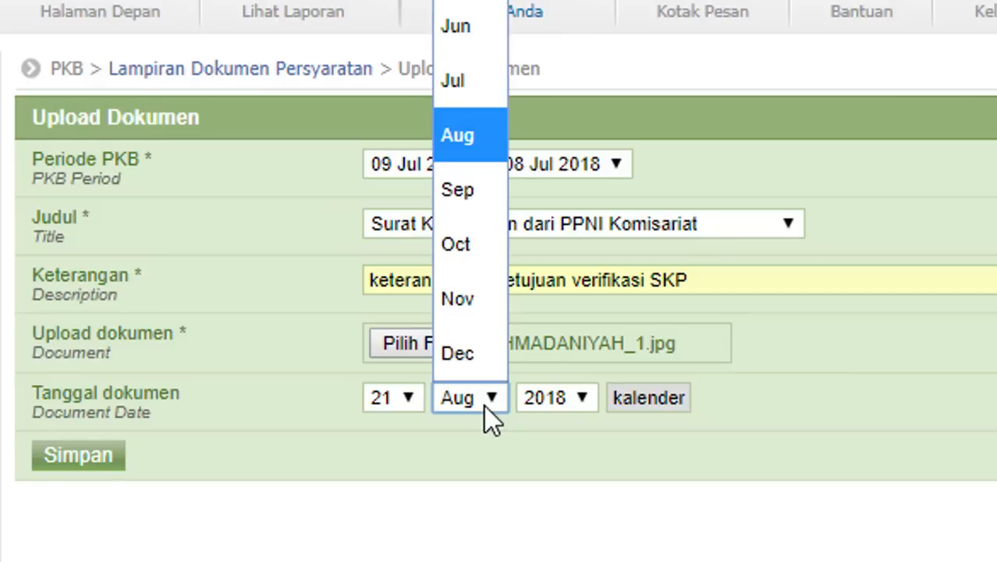
click(468, 39)
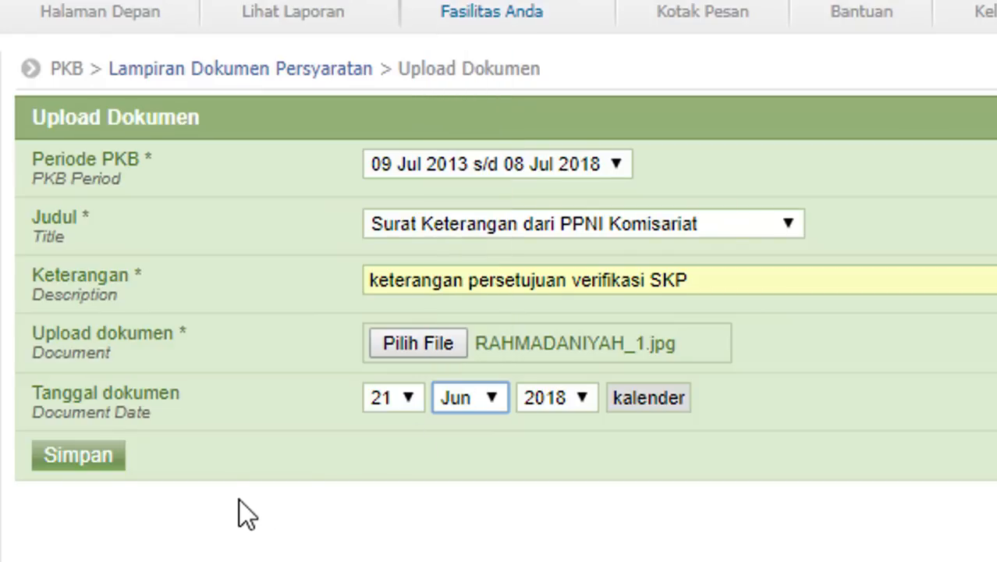
click(79, 461)
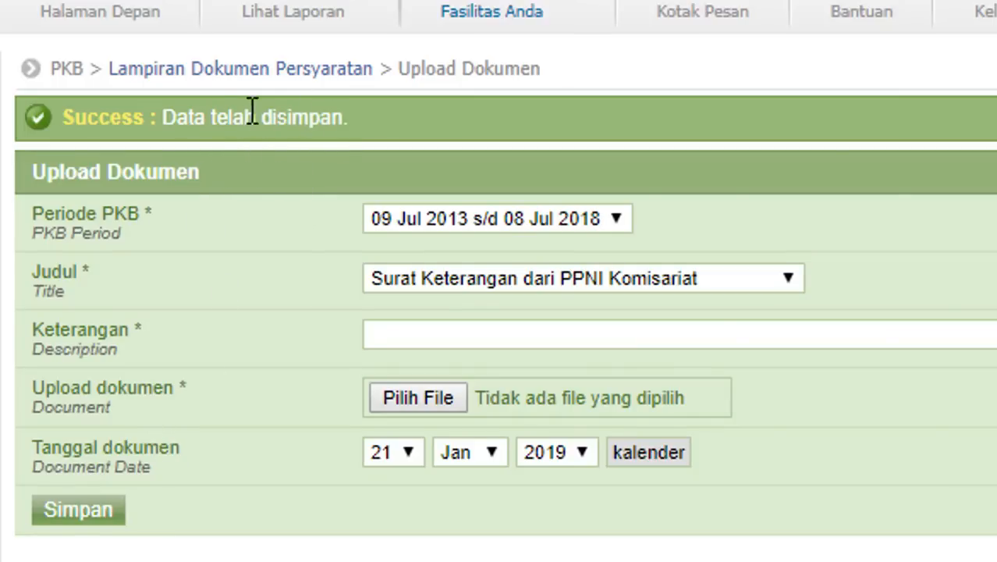
click(143, 72)
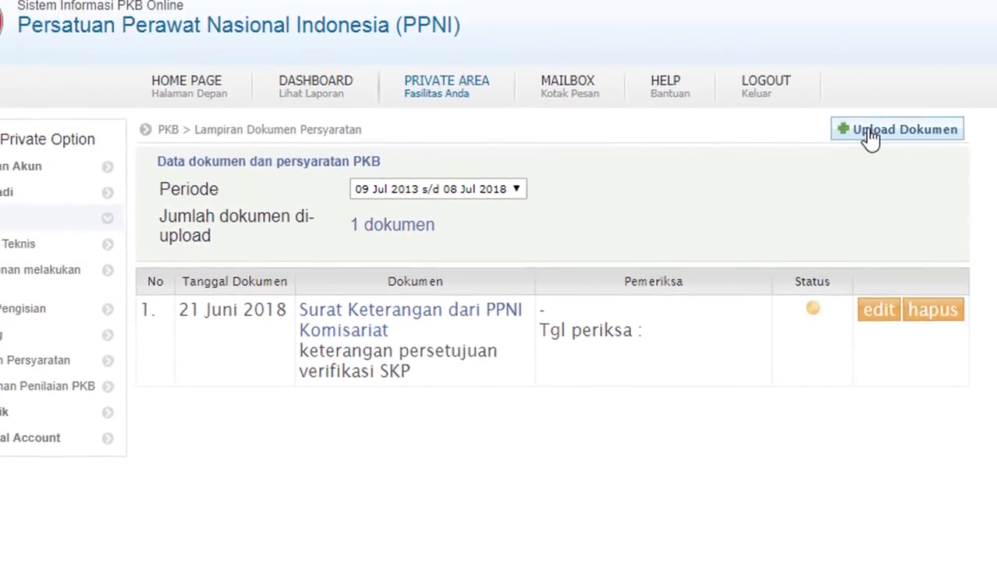
click(868, 138)
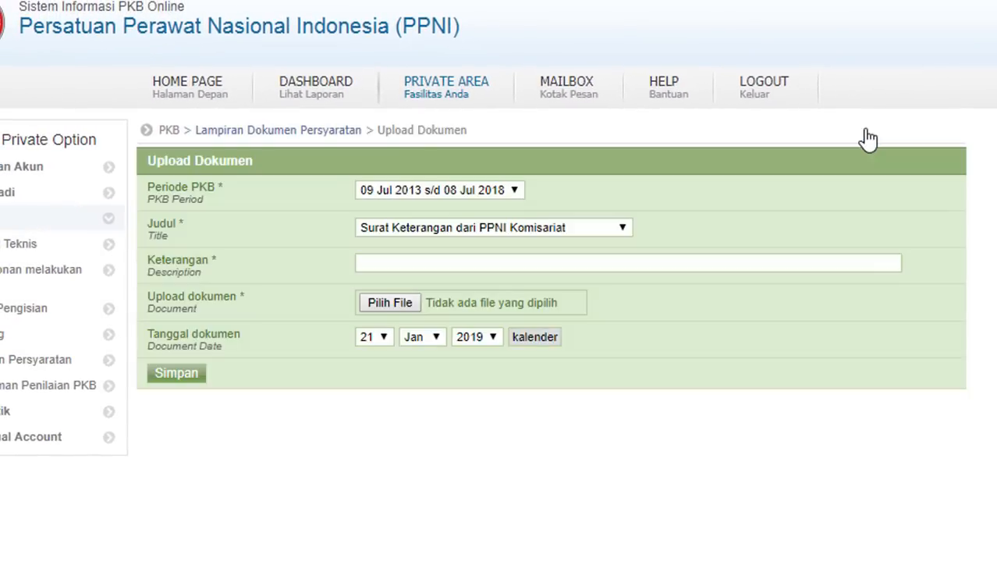
- Title the upload 'Surat Keterangan Sehat dari Institusi Kesehatan', describe it 'Keterangan Seha', and attach the third scanned image
click(606, 228)
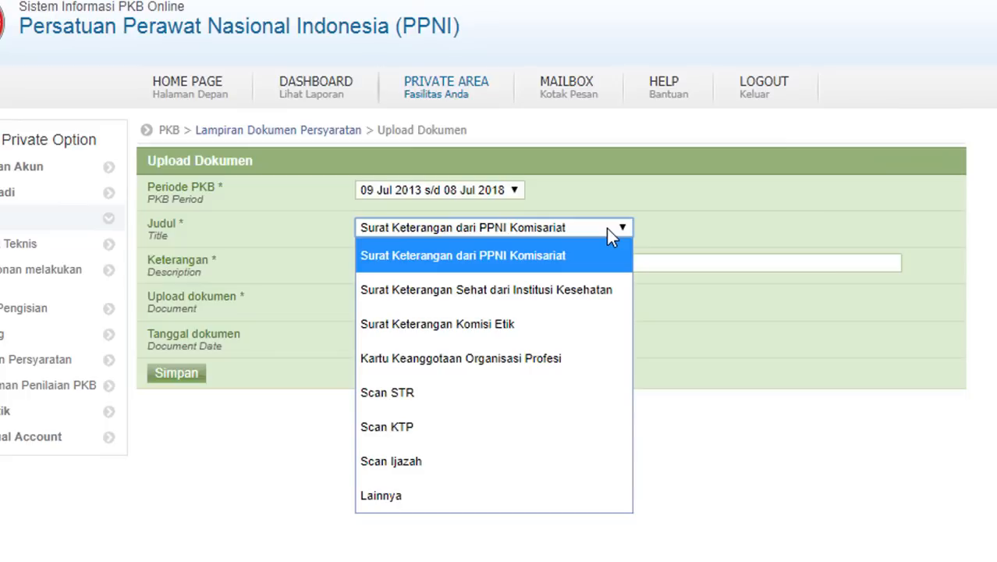
click(494, 303)
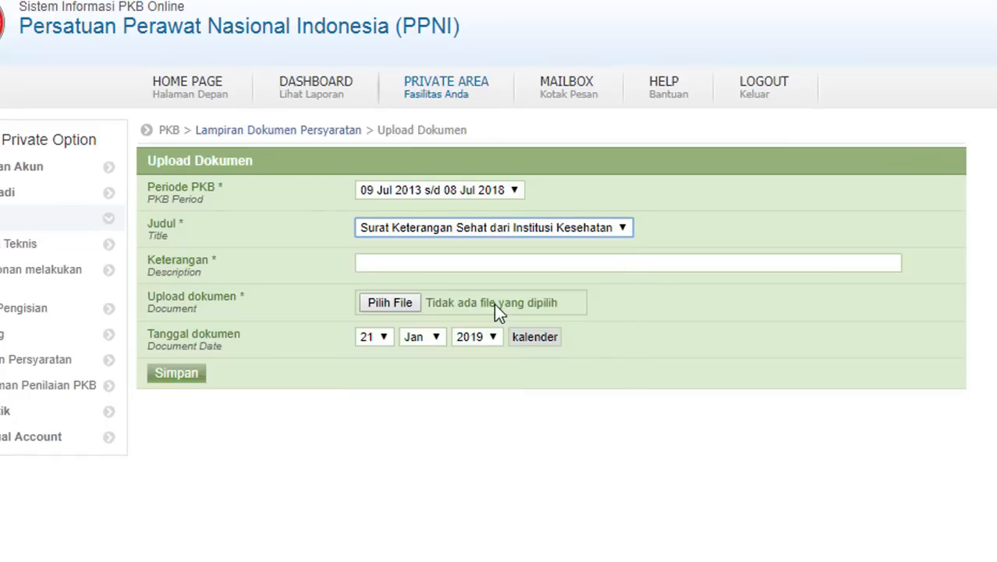
click(429, 257)
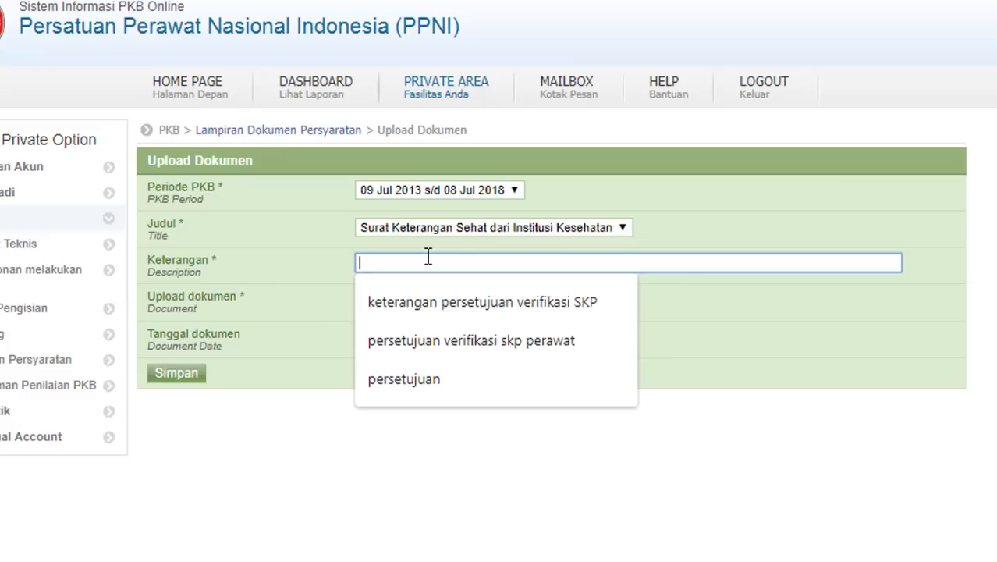
text(Ketera)
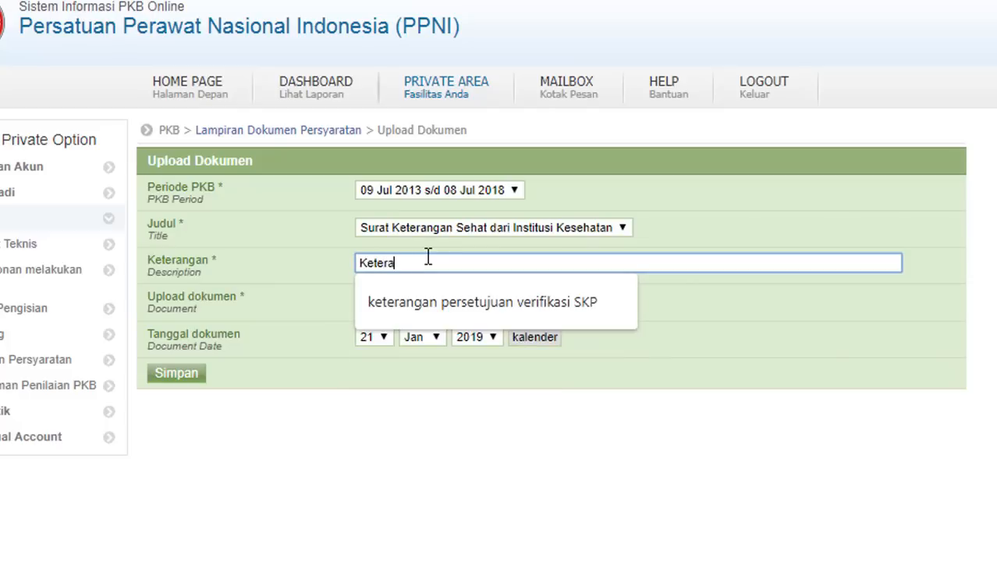
text(ngan Sehat)
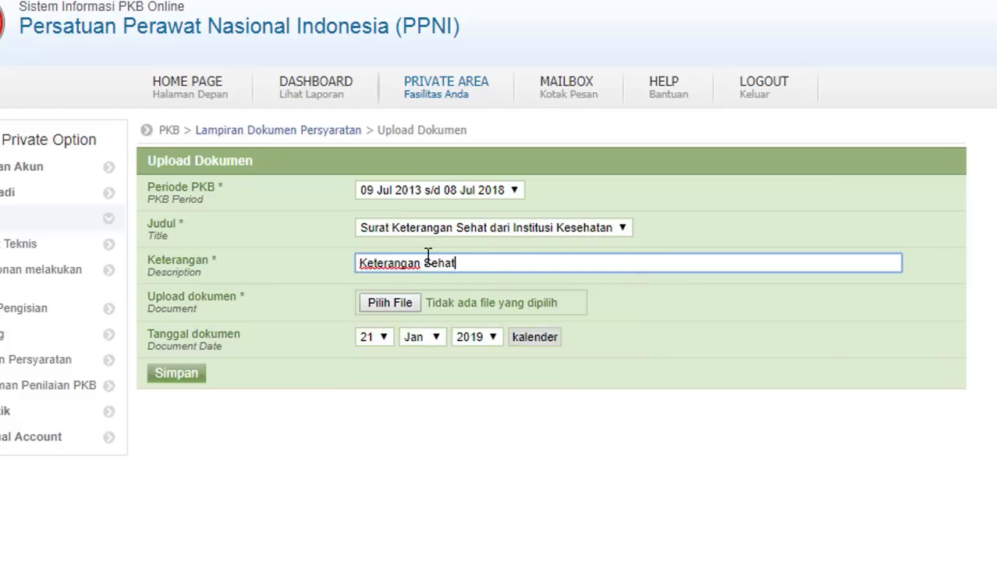
click(391, 304)
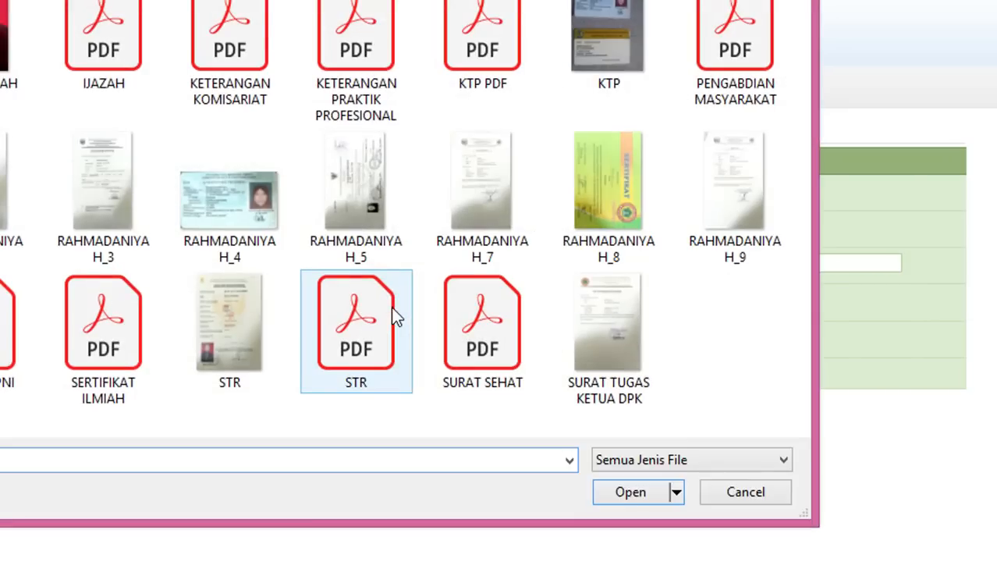
double_click(118, 222)
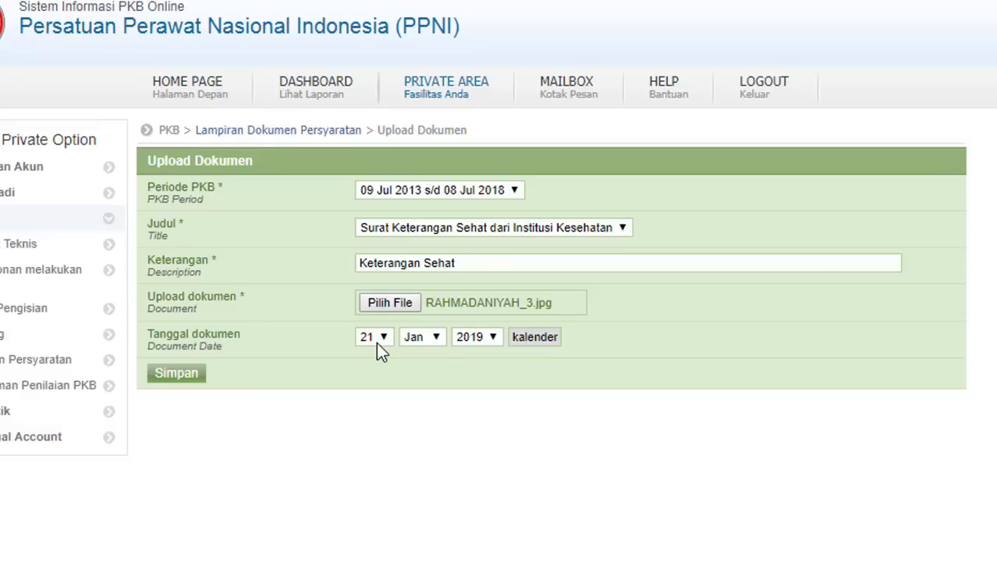
- Date the health certificate 17 Nov 2018, save it, and return to the requirements list
click(376, 338)
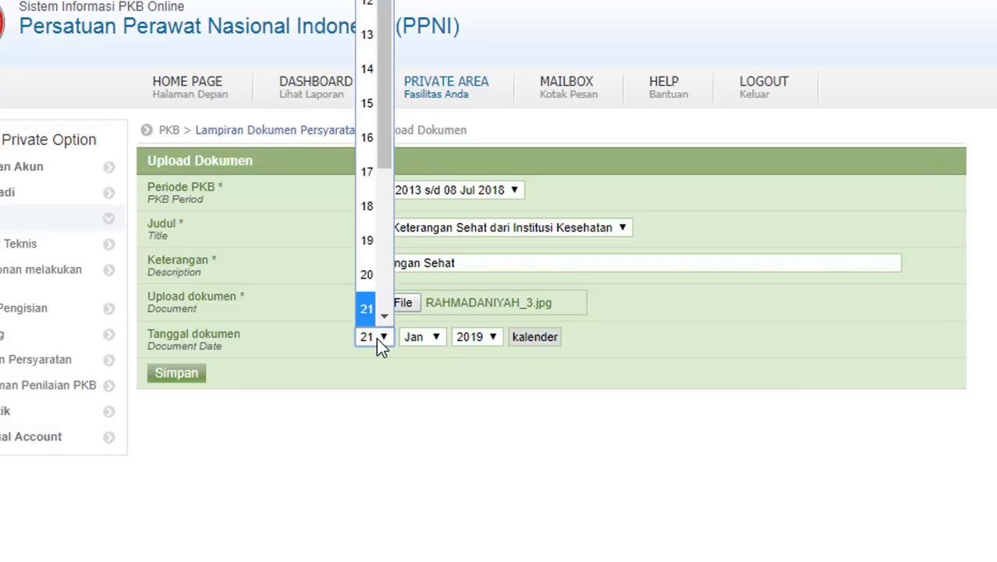
key(Escape)
click(365, 185)
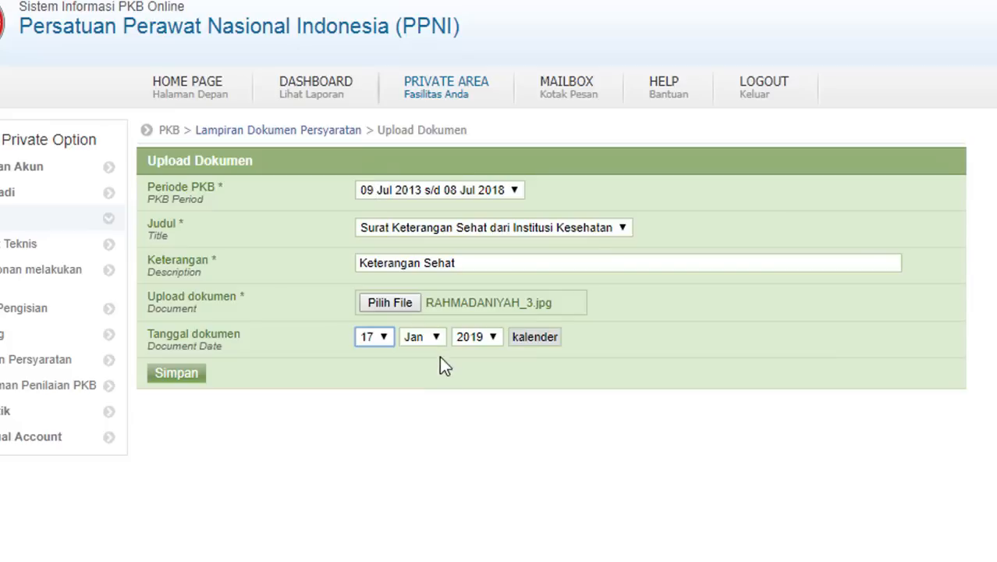
click(429, 336)
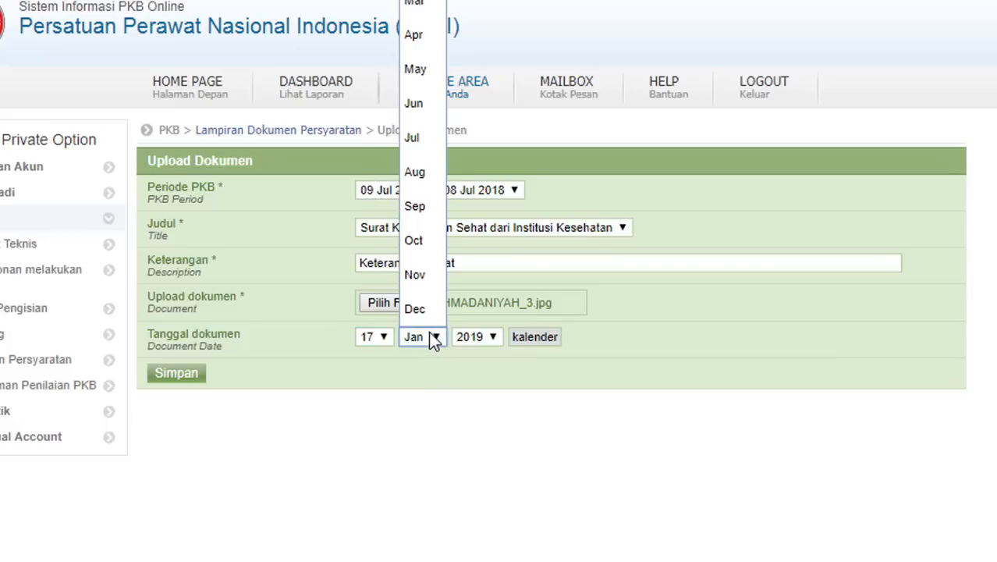
click(420, 278)
click(491, 344)
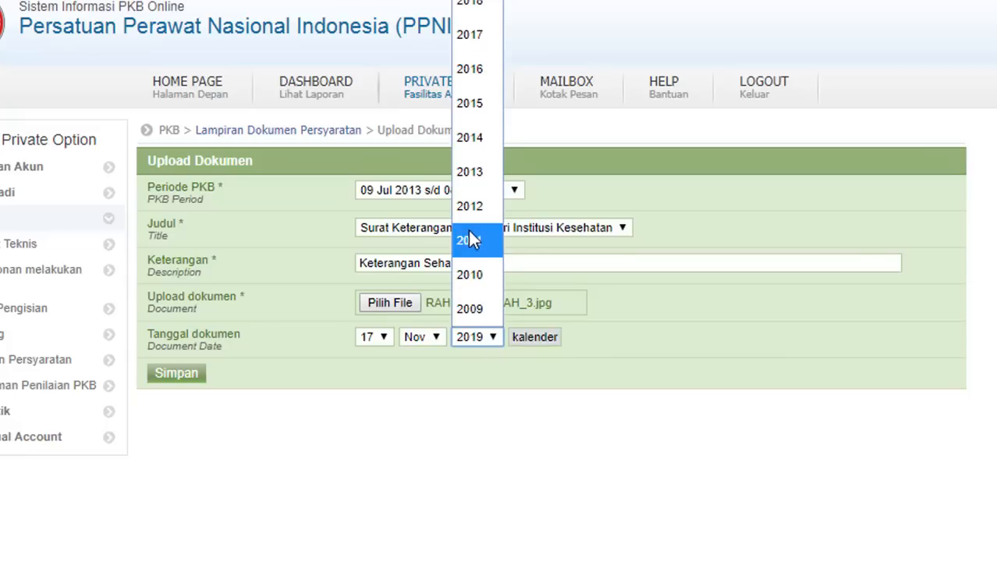
click(473, 15)
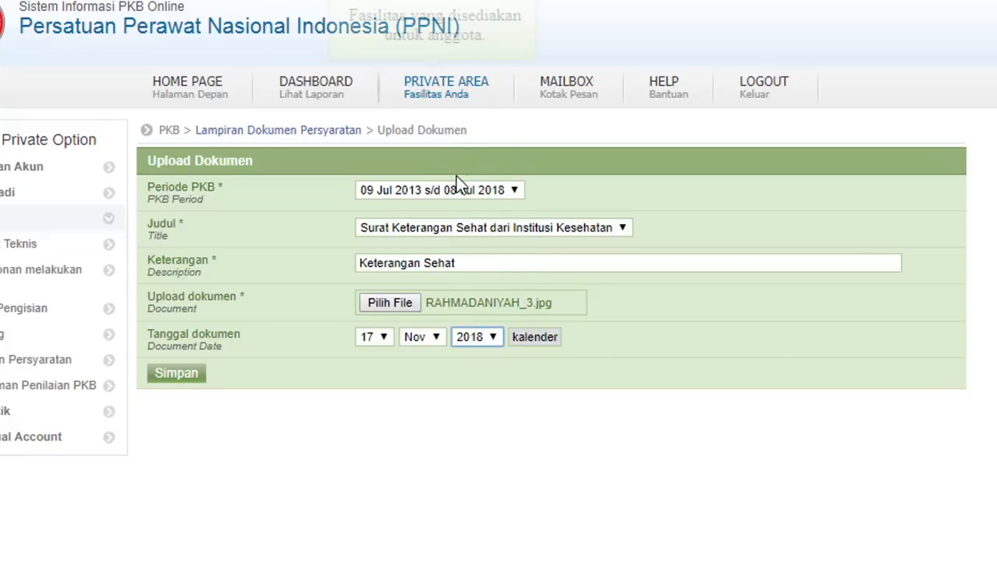
click(178, 374)
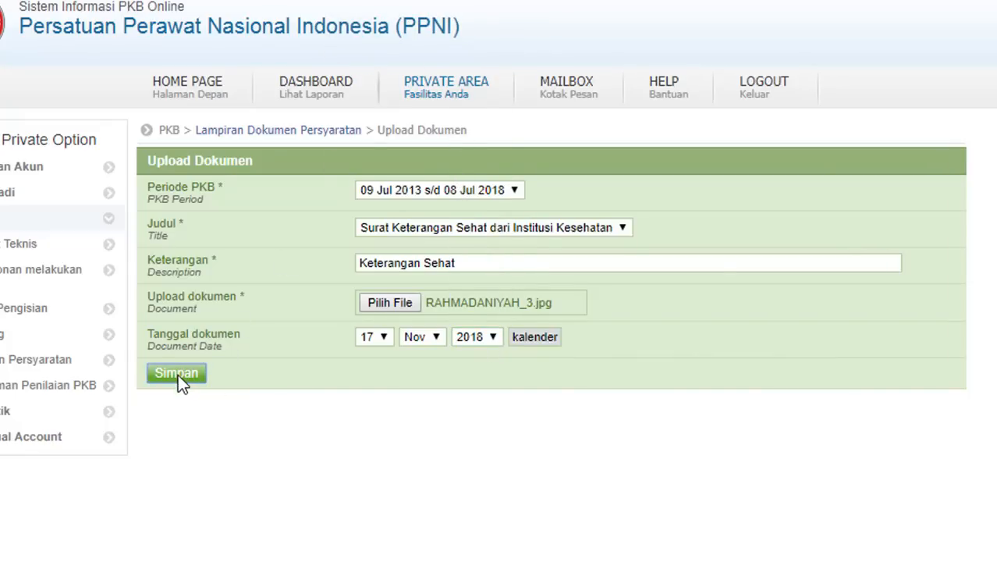
click(261, 133)
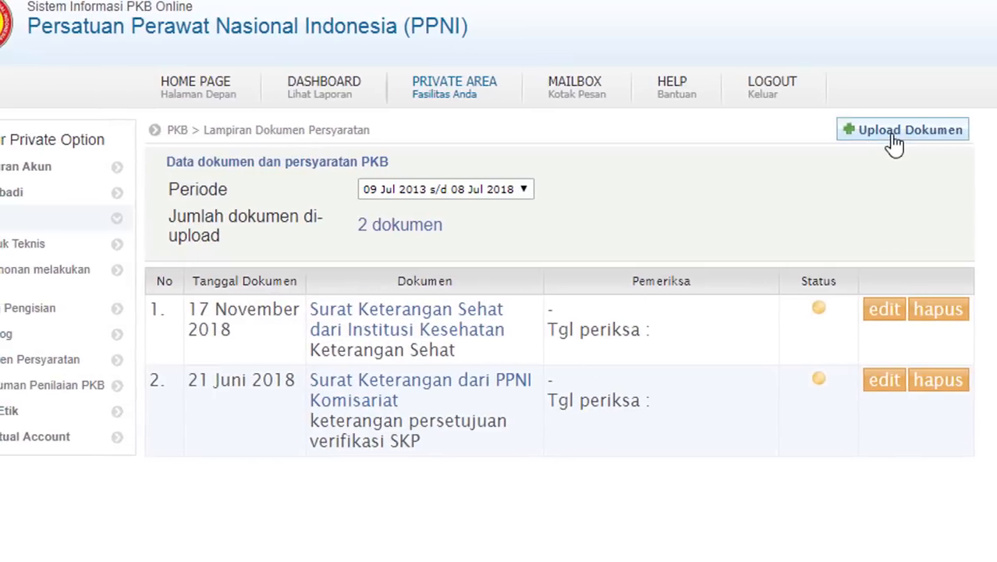
click(885, 130)
- On Rangkuman Penilaian PKB, tick the Pengajuan boxes for the yearly periods and save them for evaluation
click(642, 228)
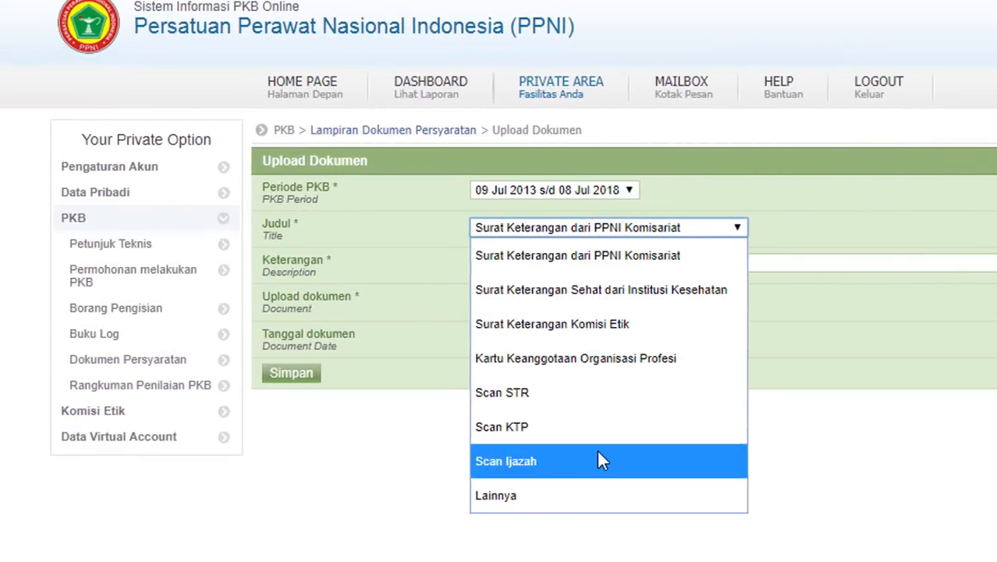
click(862, 439)
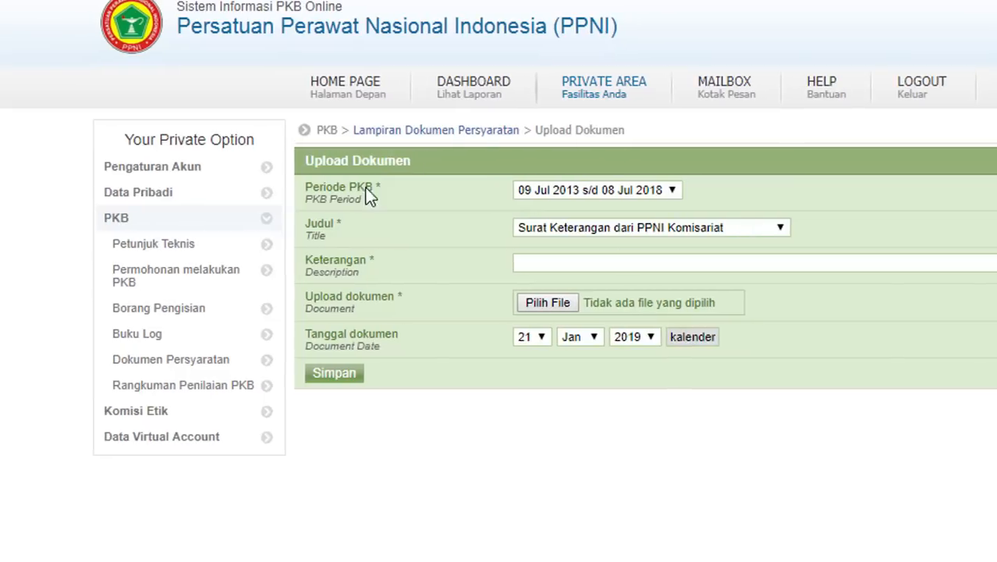
click(168, 390)
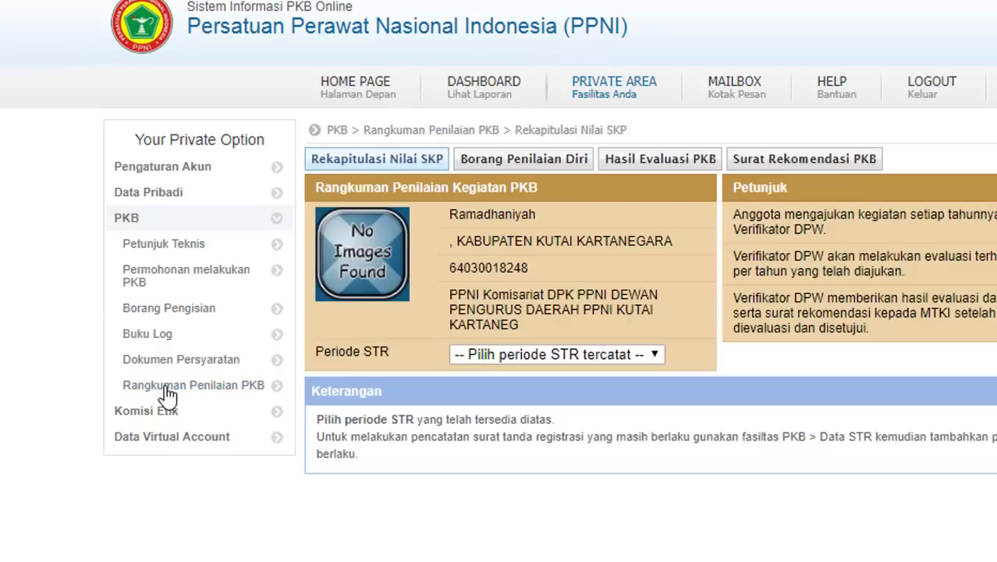
click(637, 355)
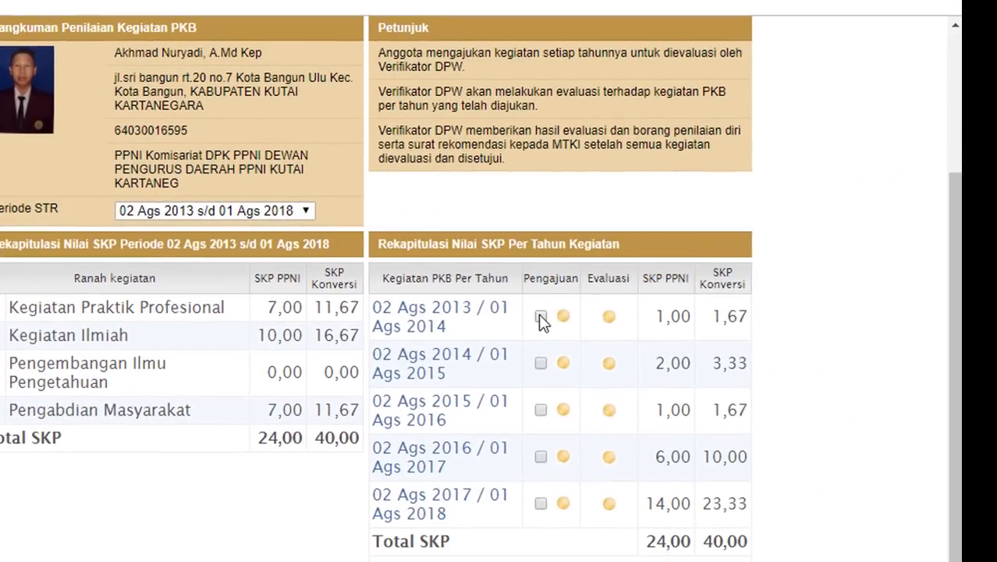
click(540, 316)
click(541, 363)
click(541, 410)
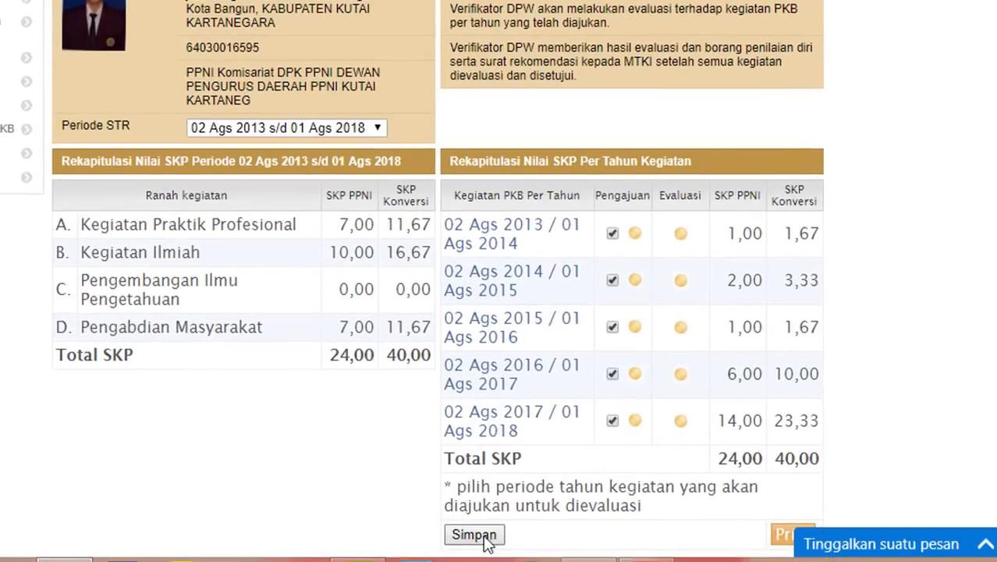
click(483, 540)
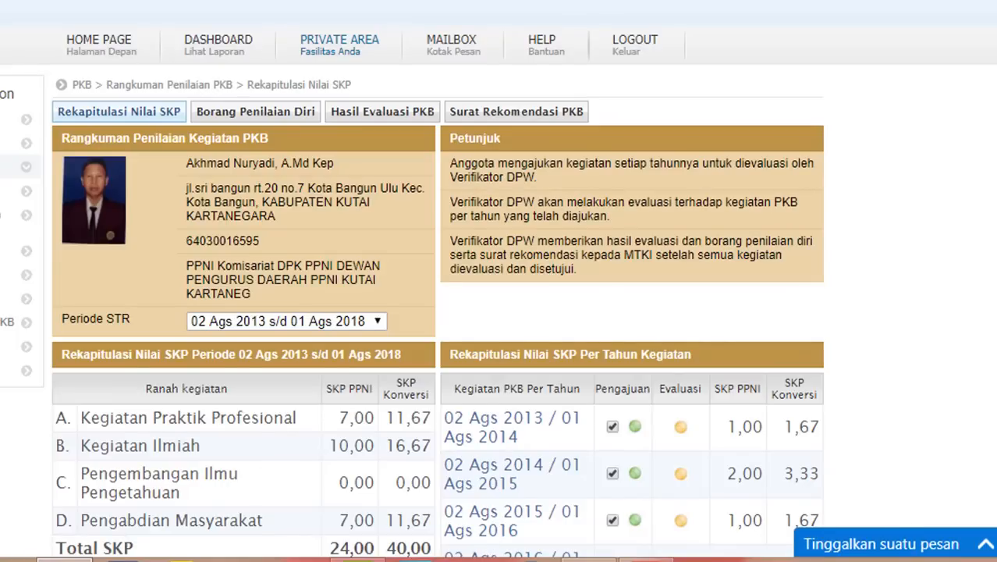
scroll(652, 347, down, 3)
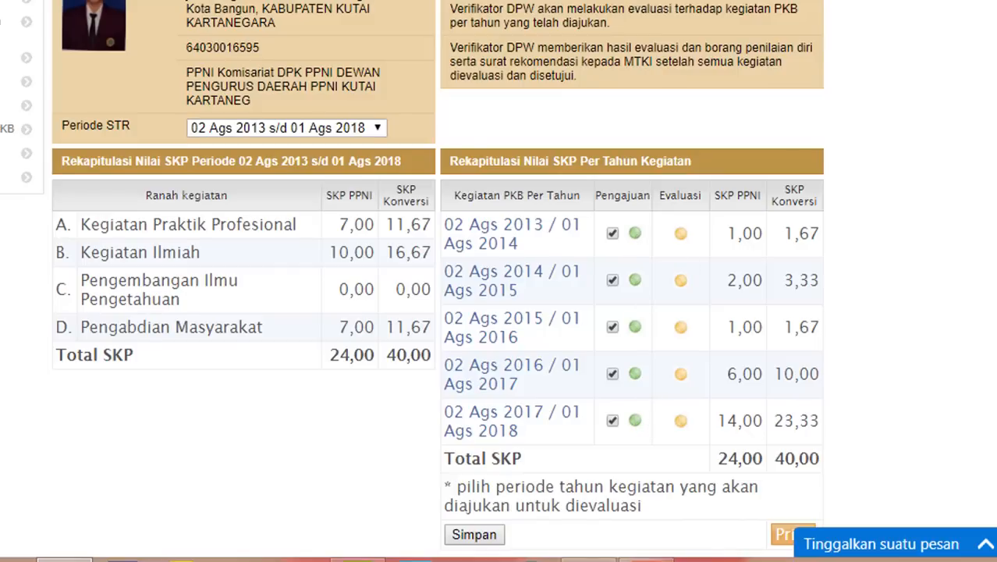
scroll(181, 194, up, 3)
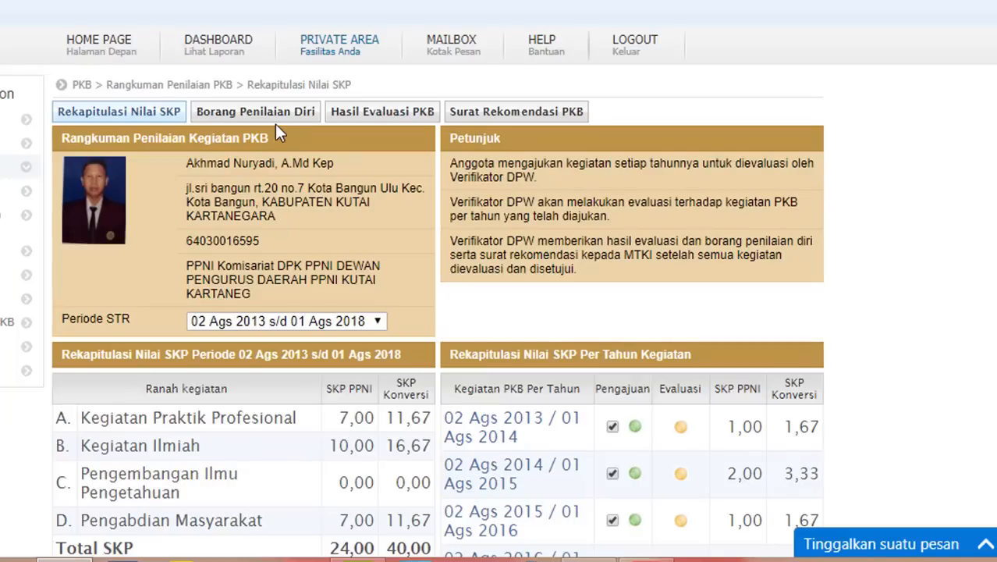
- View the self-assessment for 02 Ags 2013 s/d 01 Ags 2014, then the evaluation result and recommendation letter tabs
click(278, 117)
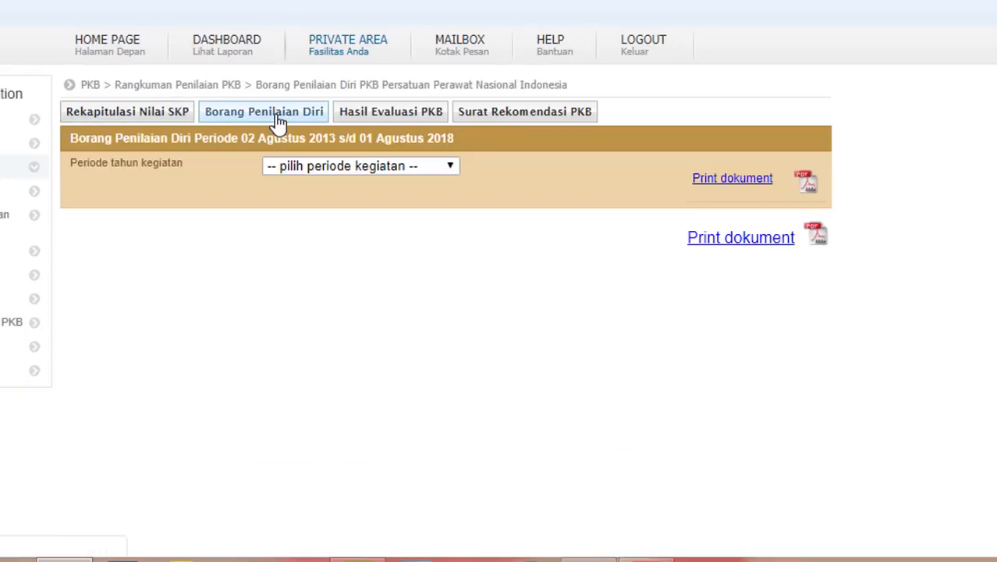
click(433, 166)
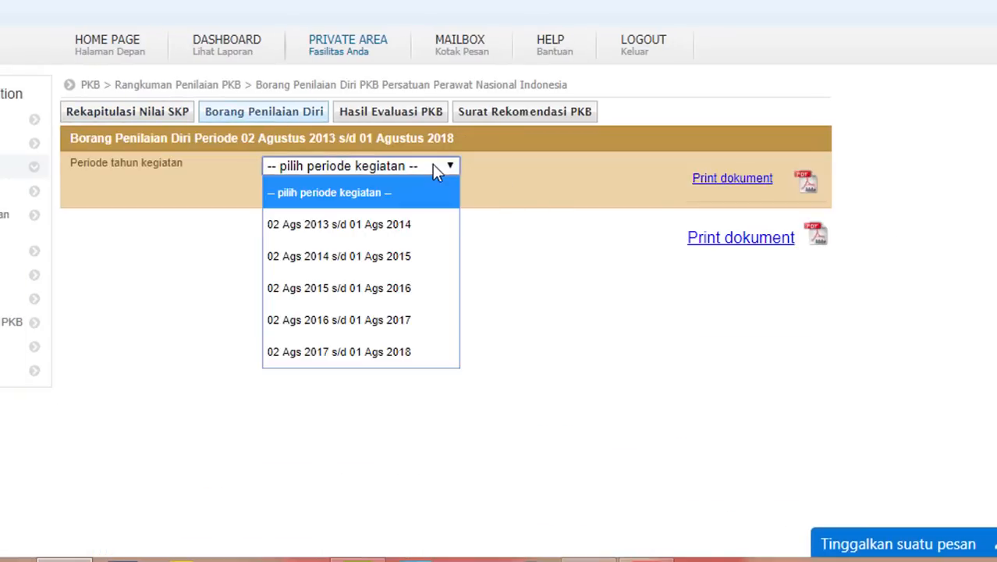
click(413, 229)
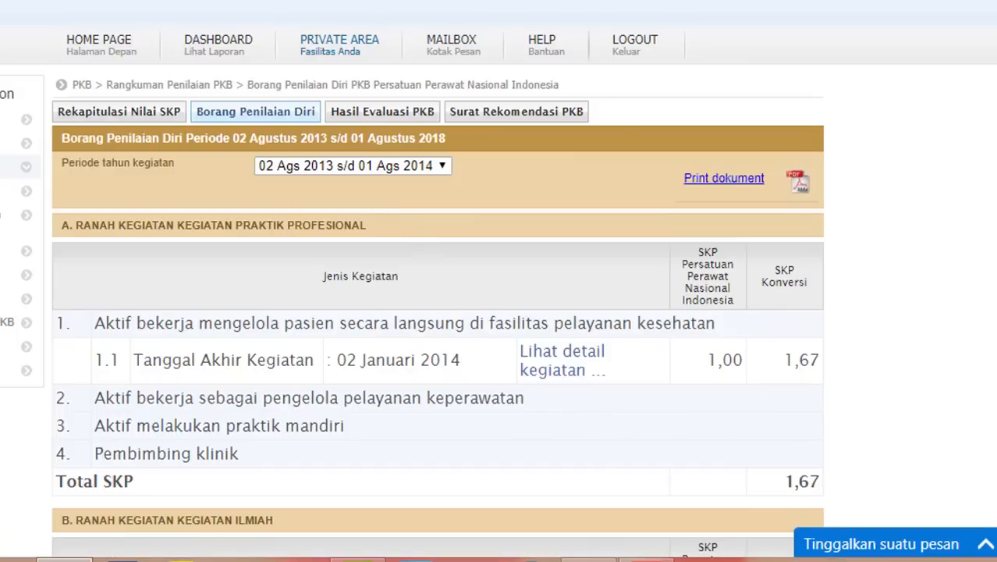
scroll(437, 312, down, 10)
scroll(437, 312, up, 9)
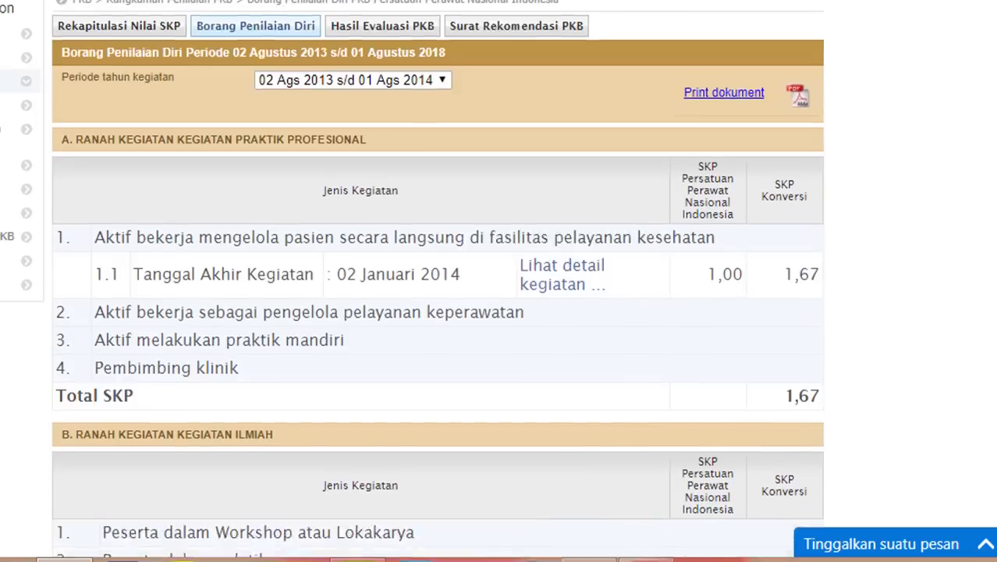
scroll(437, 312, up, 1)
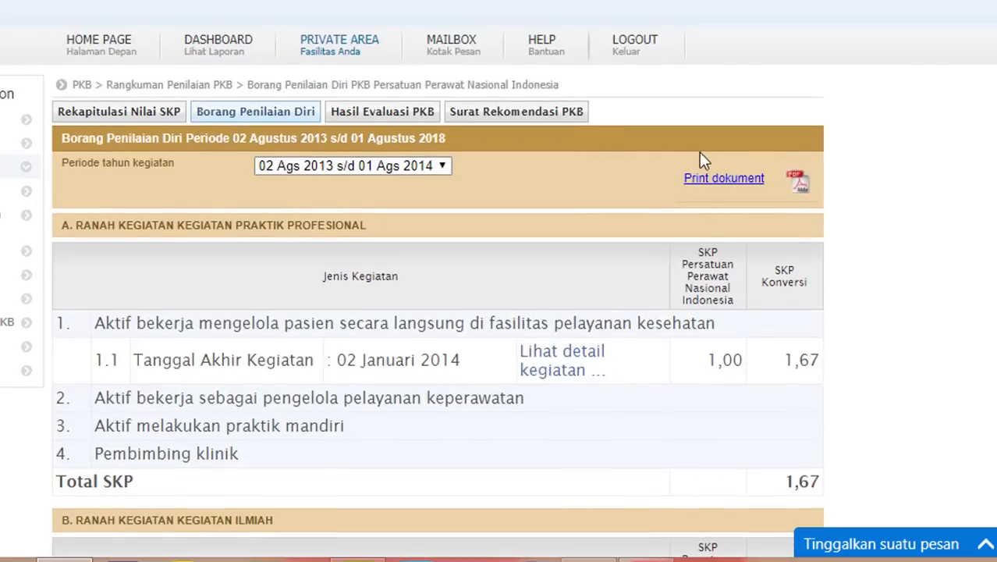
click(400, 117)
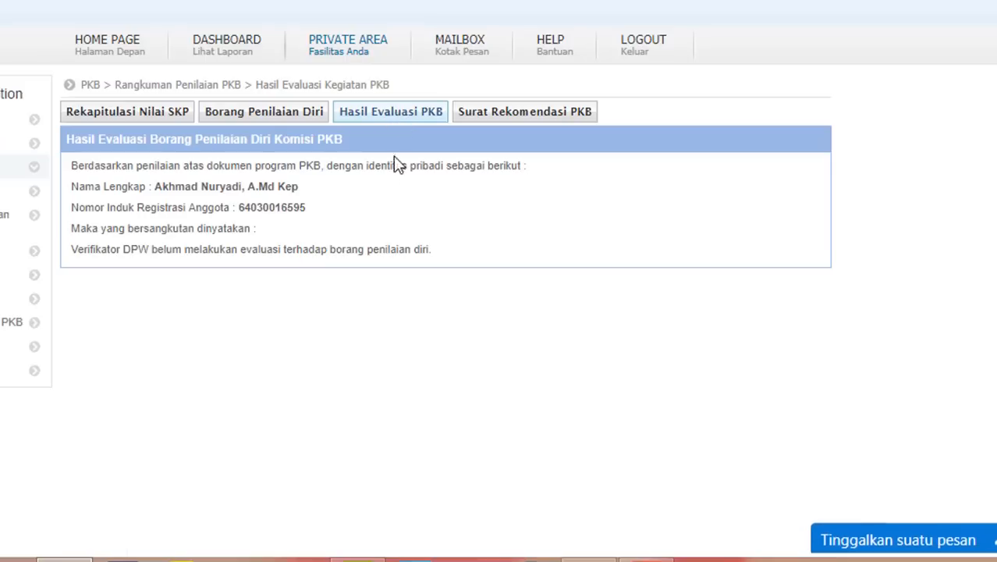
click(532, 111)
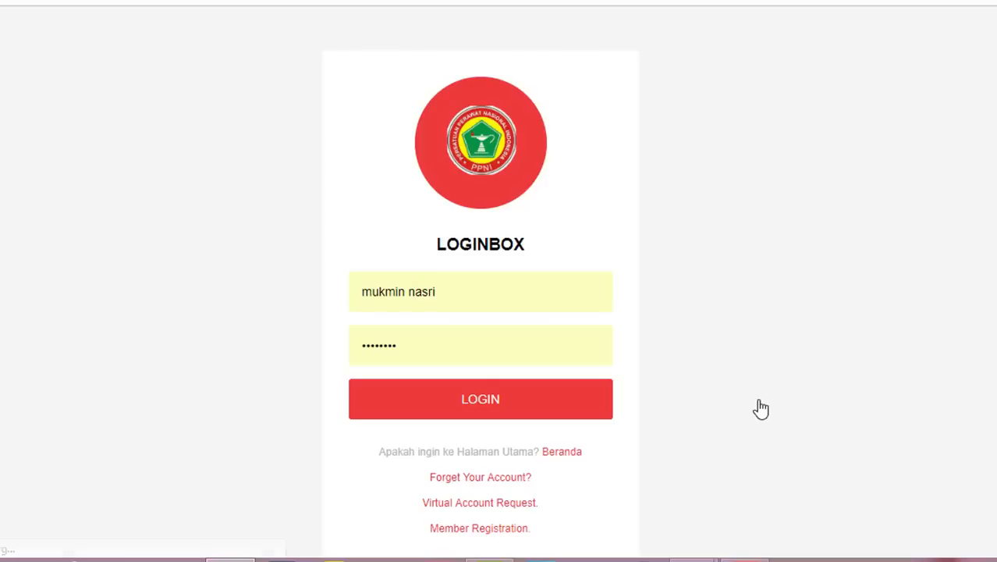
- Log in as DPD verifier, search the member by name, and open their 2013–2018 log book
click(757, 407)
click(463, 402)
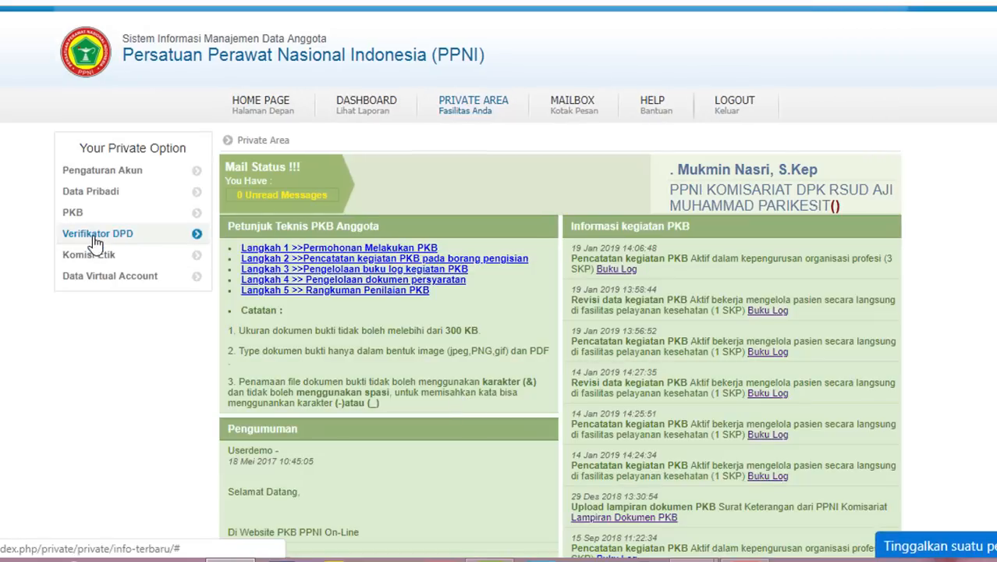
click(102, 238)
click(120, 275)
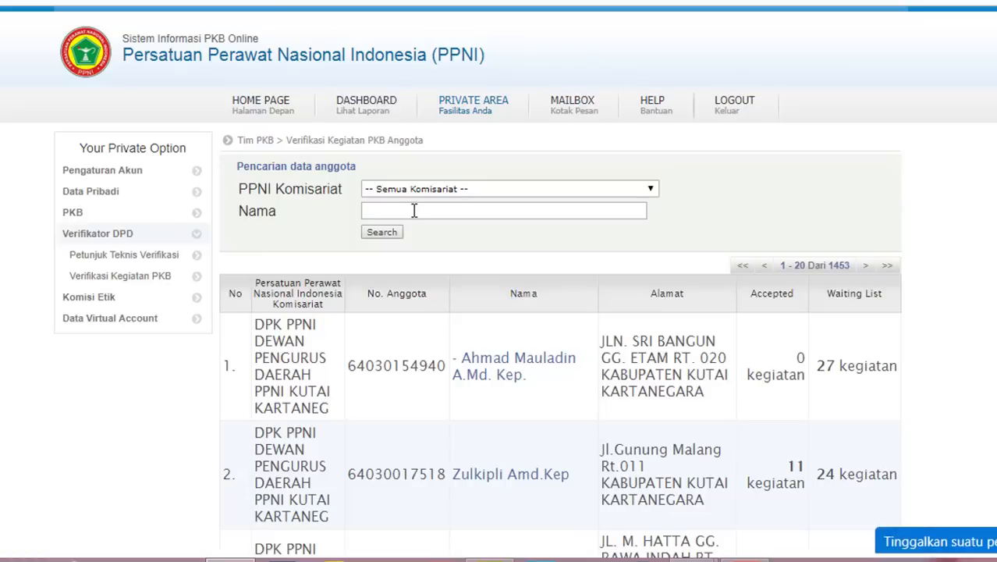
click(415, 211)
text(ramad)
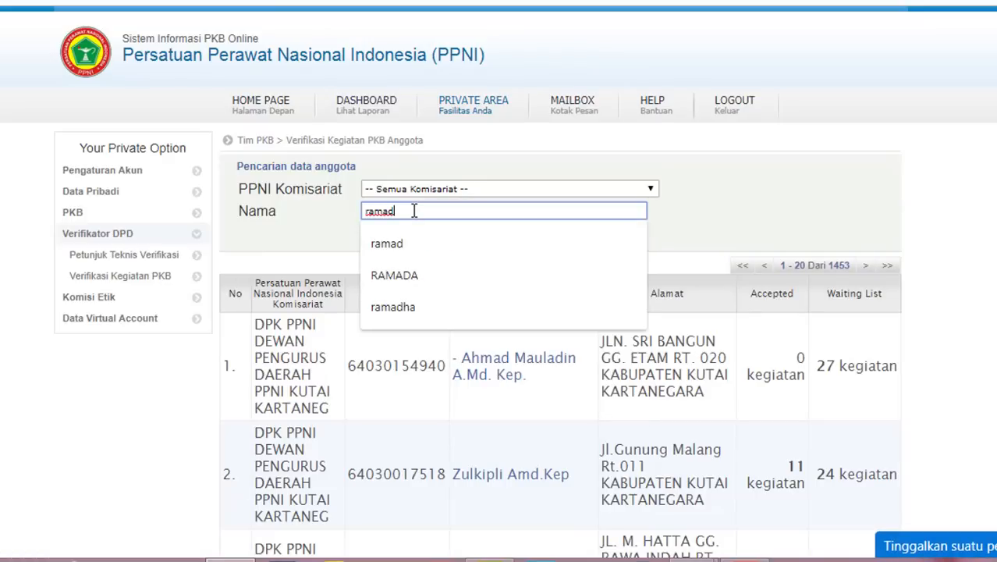
key(Return)
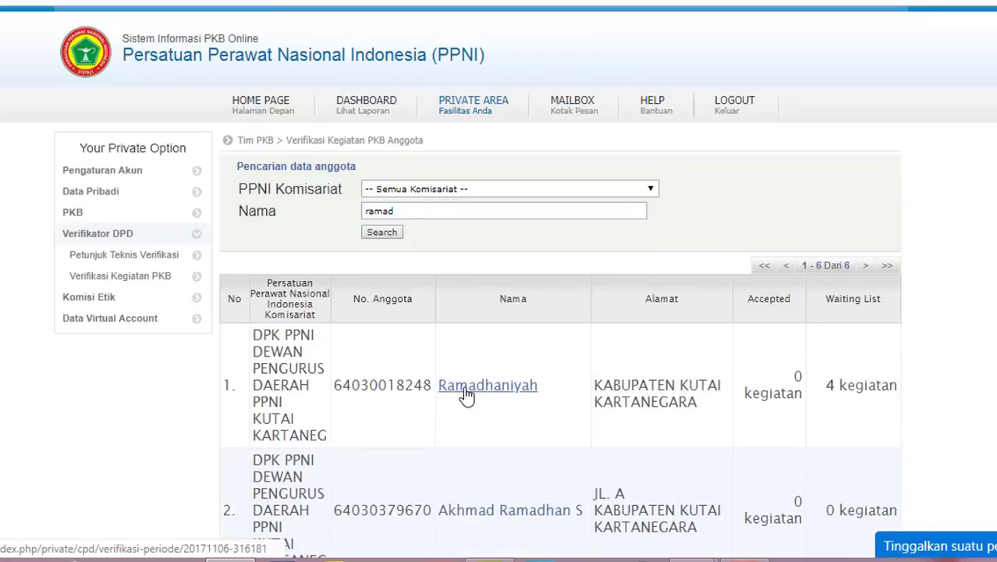
click(466, 390)
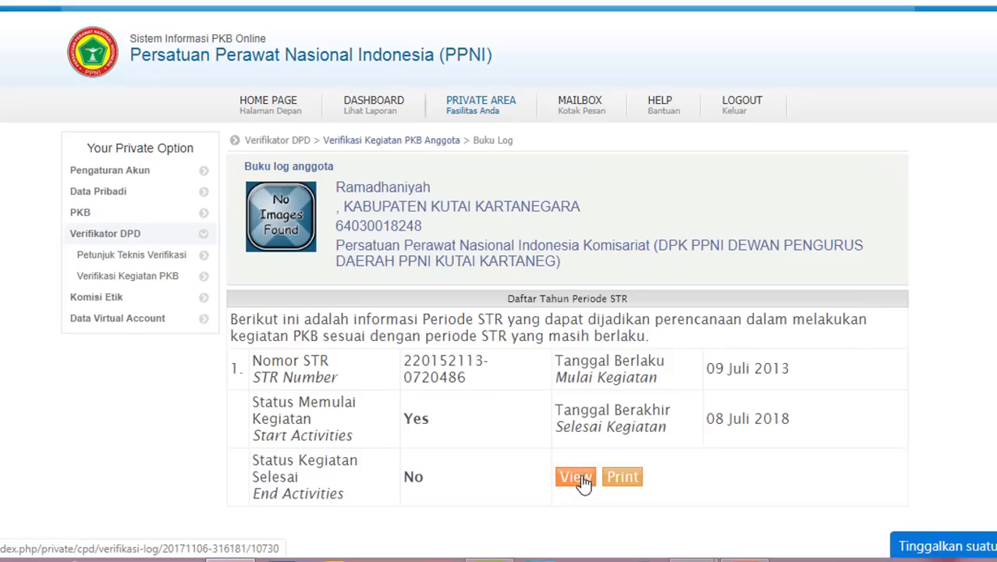
click(581, 480)
- Filter to A. Kegiatan Praktik Profesional, open the patient-care activity, and inspect its evidence letter
scroll(579, 482, down, 1)
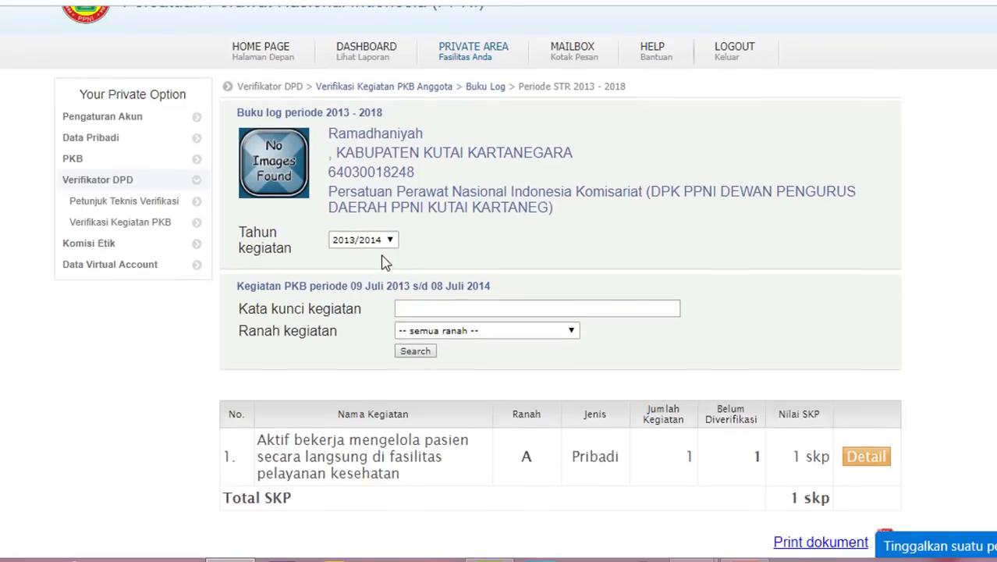
click(558, 336)
click(469, 382)
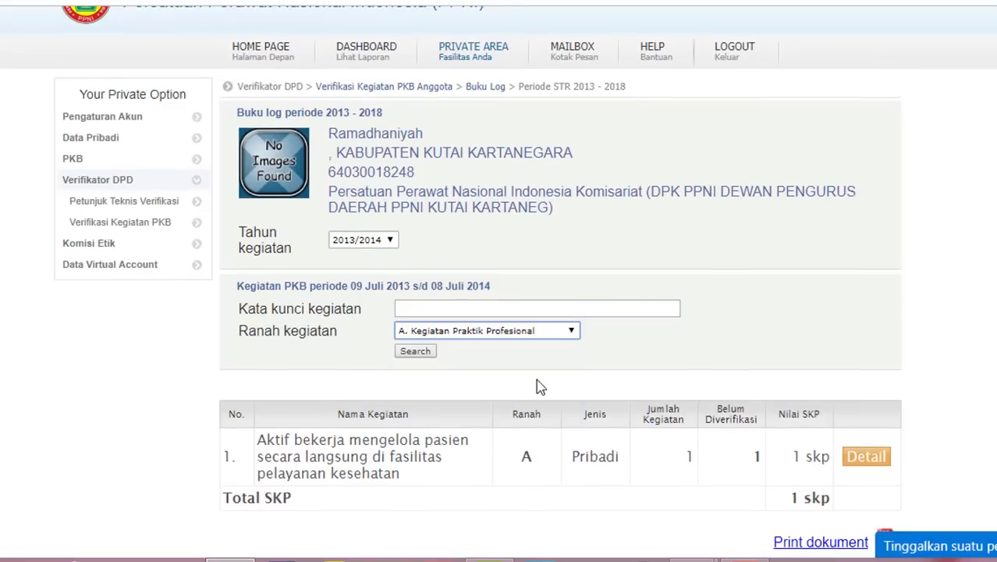
click(415, 351)
scroll(859, 469, down, 1)
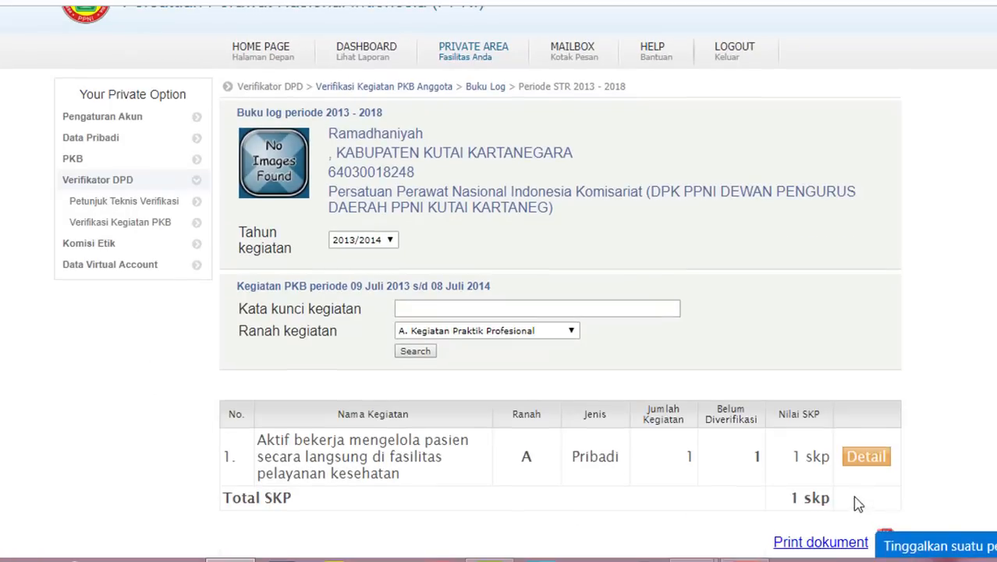
click(859, 459)
scroll(457, 357, down, 3)
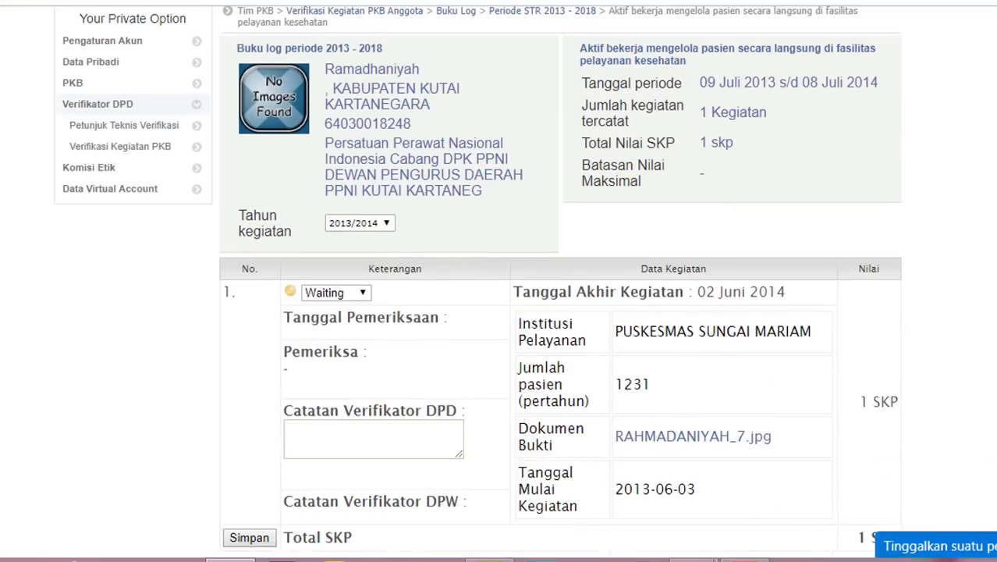
click(344, 292)
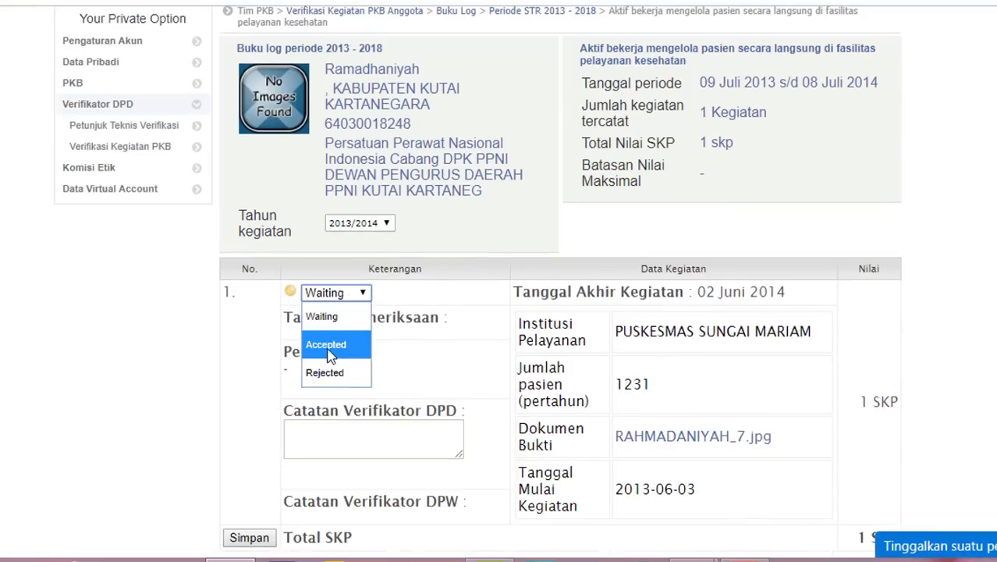
click(676, 441)
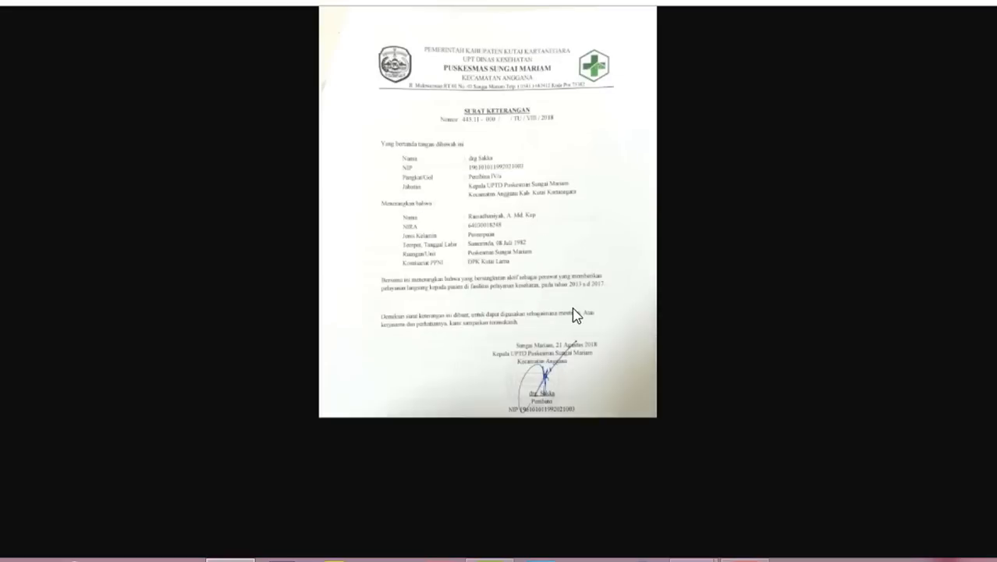
click(481, 277)
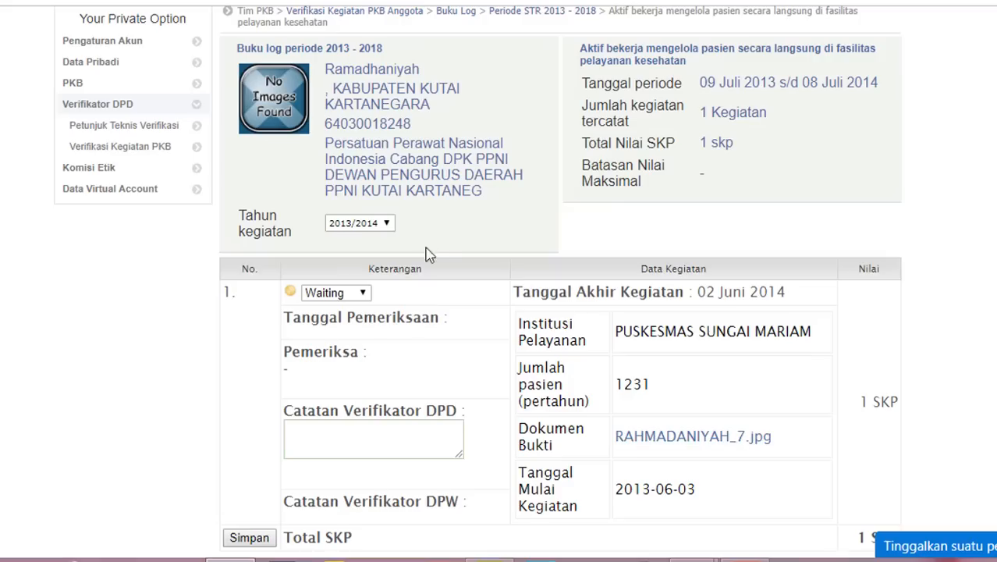
key(ctrl+w)
- Accept the 2013/2014 activity with the note 'sudah benar, uop1pload pertahun.' and save
click(361, 297)
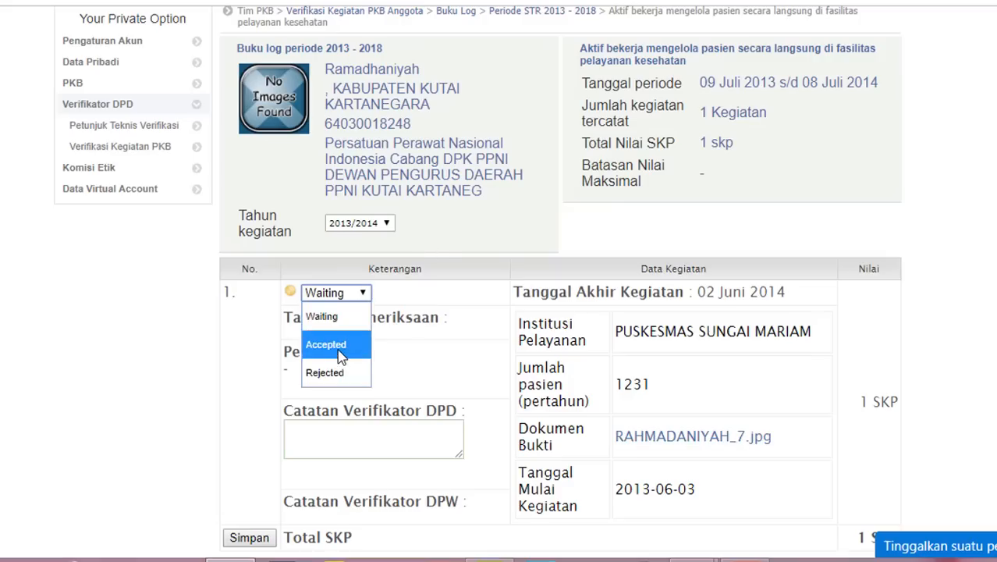
click(345, 345)
click(341, 442)
text(s)
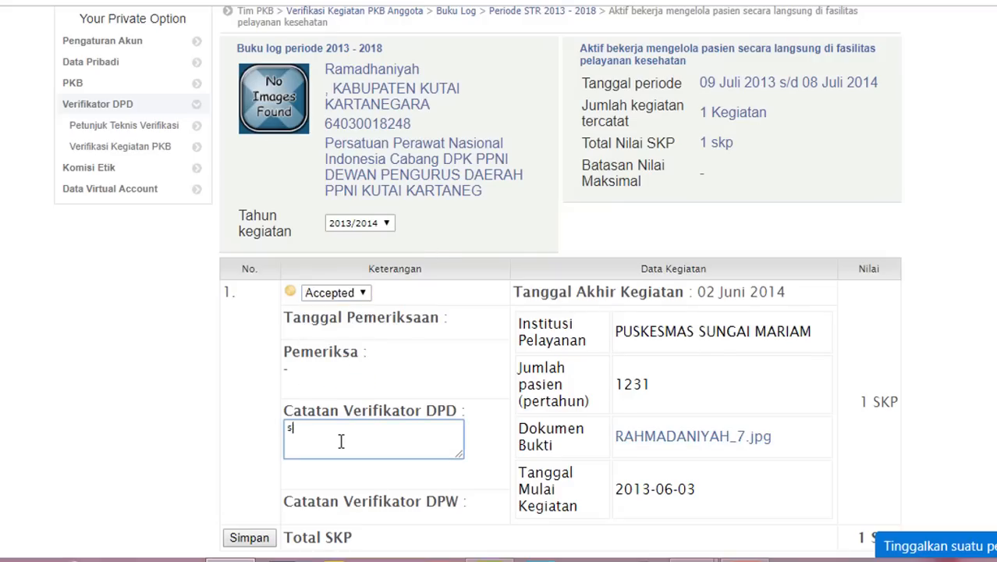
text(udah benar)
text(, uop1)
text(pload pertahun.)
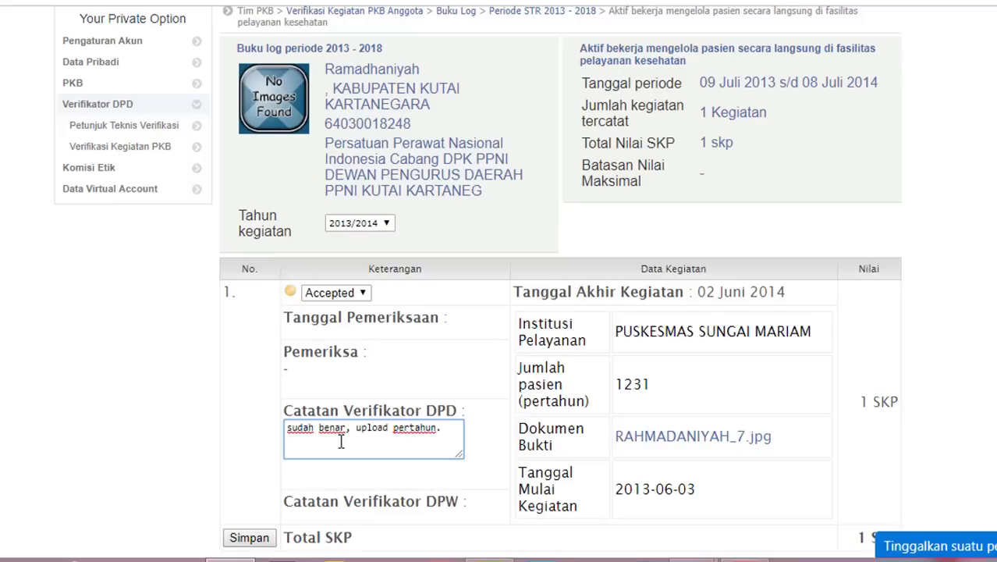
click(249, 538)
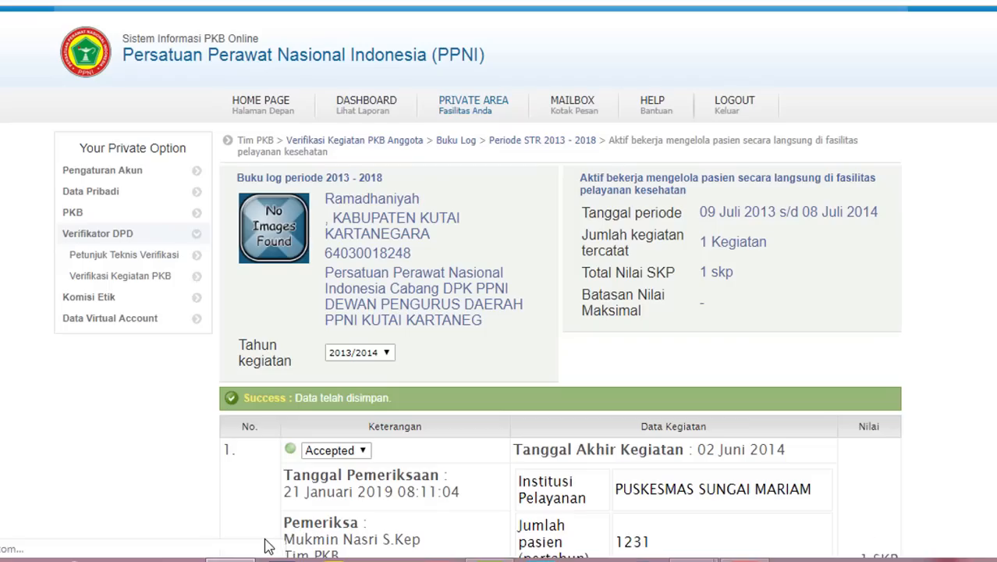
scroll(500, 313, down, 2)
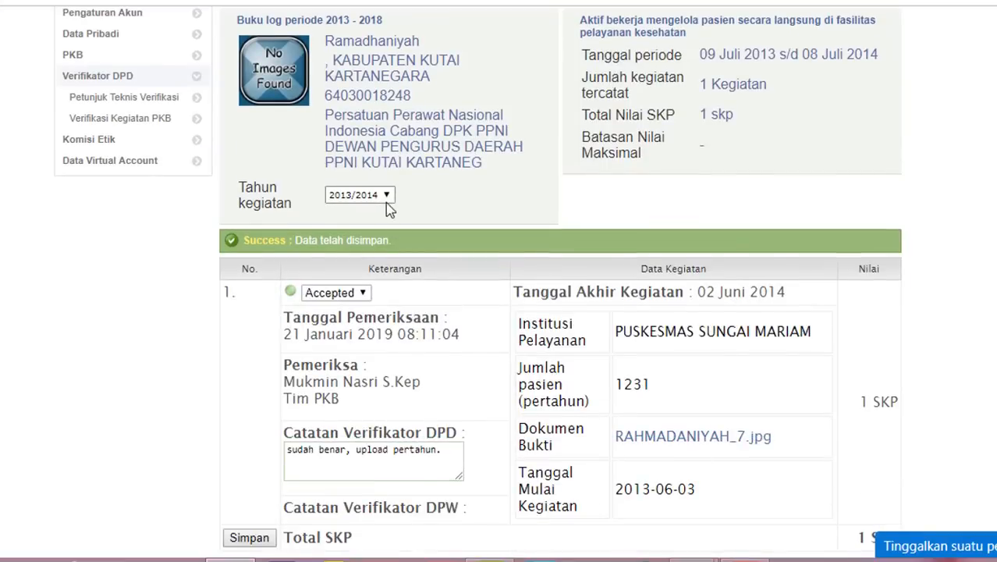
scroll(386, 215, up, 2)
- Accept the 2014/2015 patient-care activity with a verifier note, save, and return to the log book
click(383, 312)
click(353, 358)
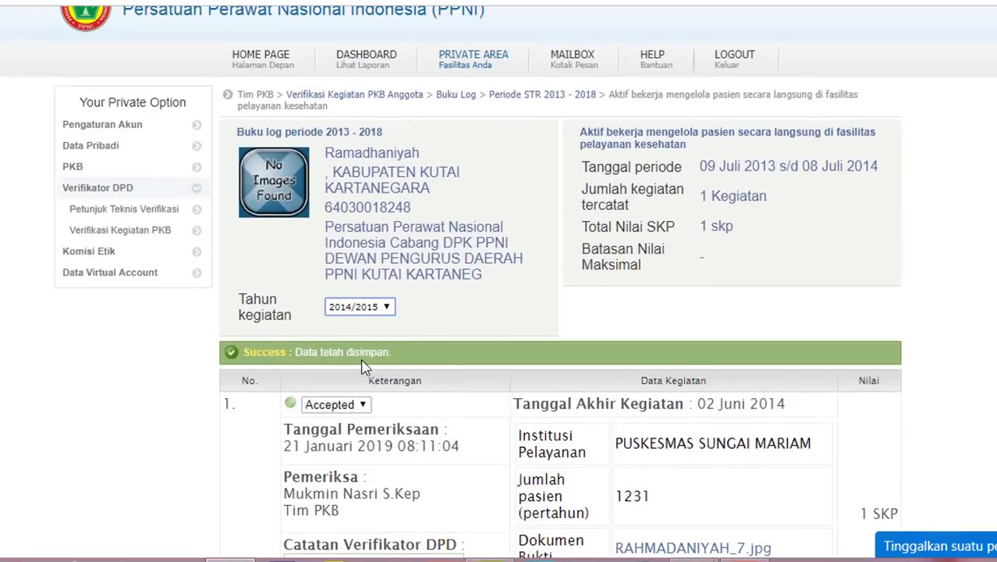
scroll(354, 359, down, 1)
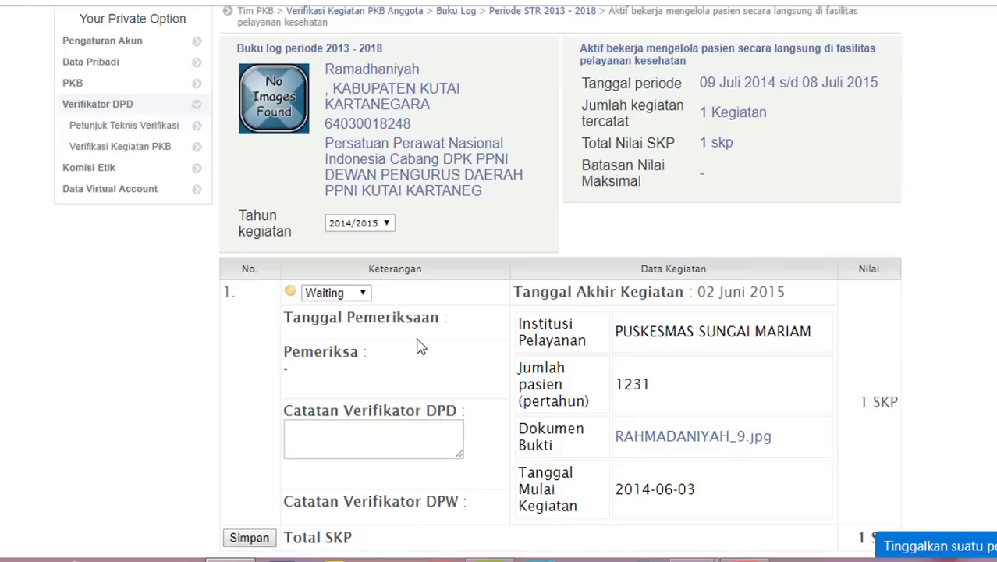
click(346, 295)
click(341, 343)
click(363, 437)
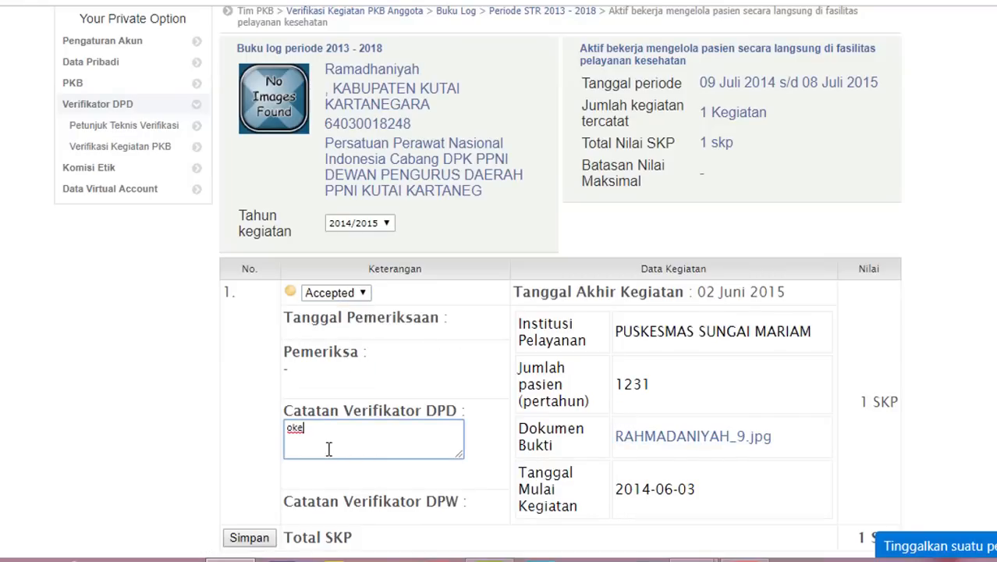
click(249, 537)
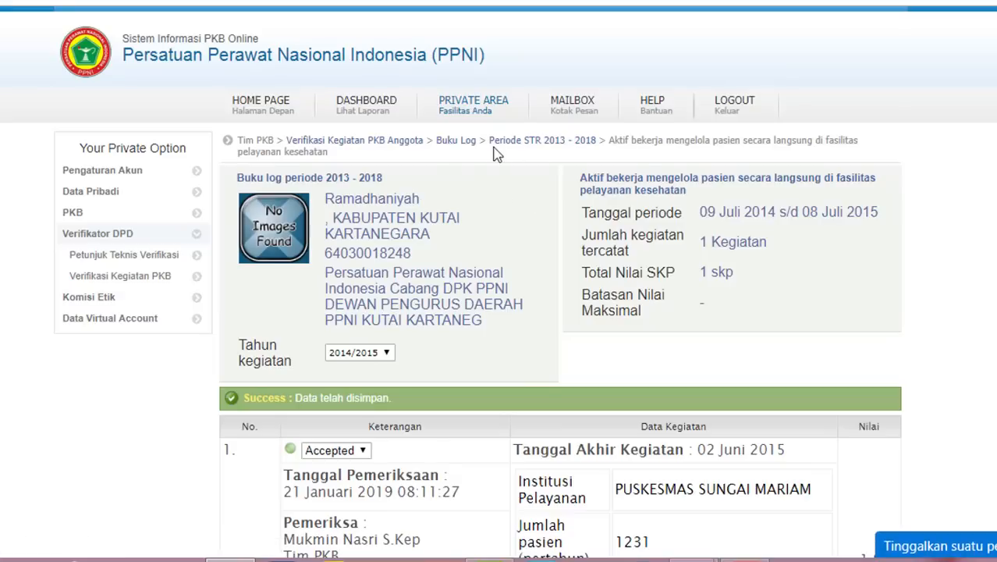
click(459, 140)
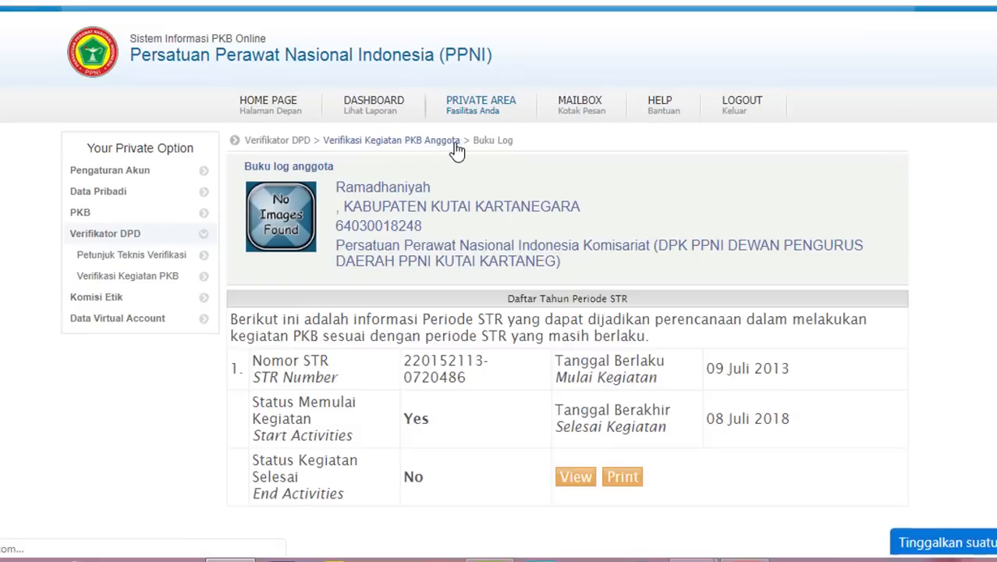
- In the 2013–2018 log book, filter to B. Kegiatan Ilmiah and settle on the 2014/2015 year
click(597, 486)
click(570, 383)
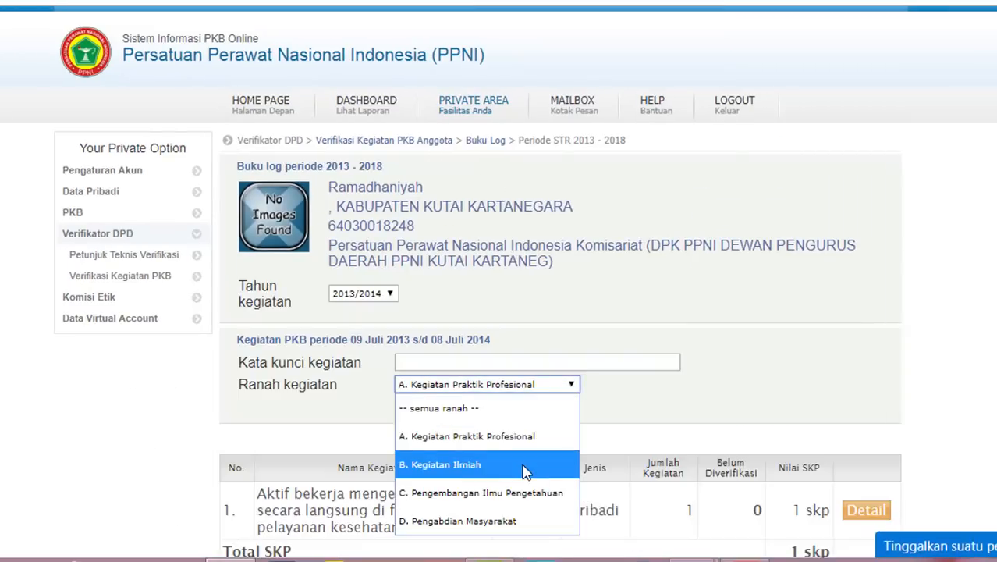
click(525, 466)
click(414, 404)
click(396, 295)
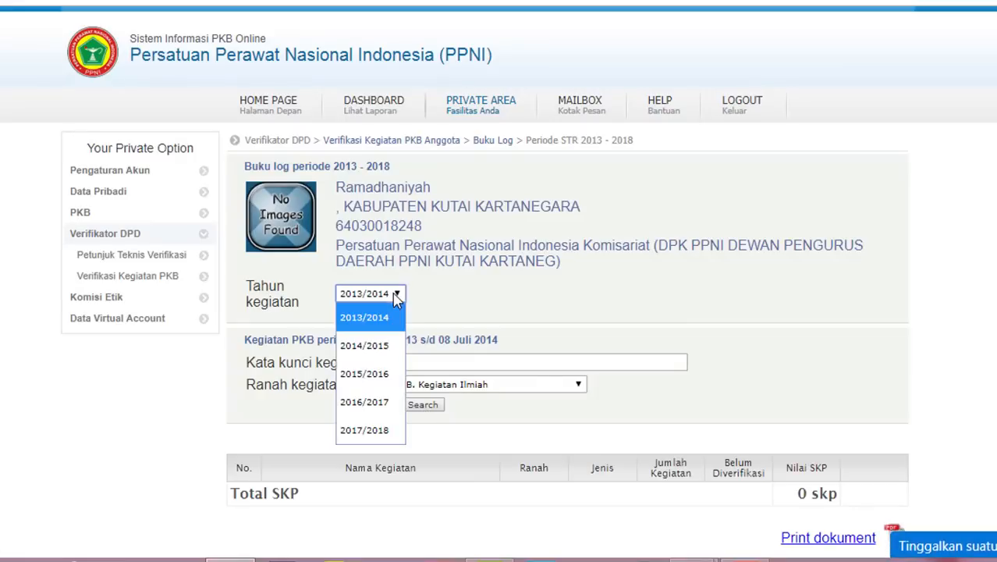
click(373, 402)
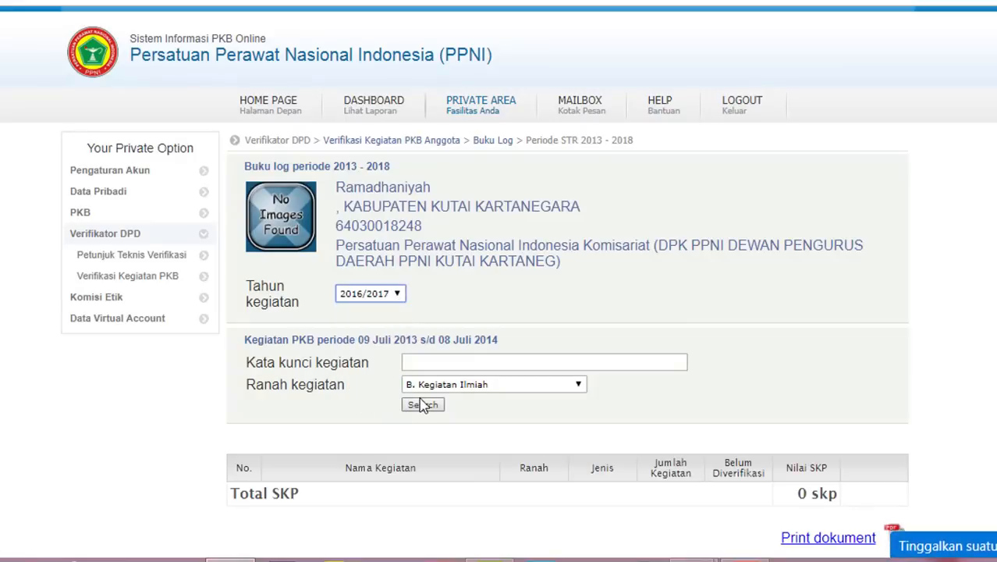
click(396, 295)
click(364, 374)
click(397, 294)
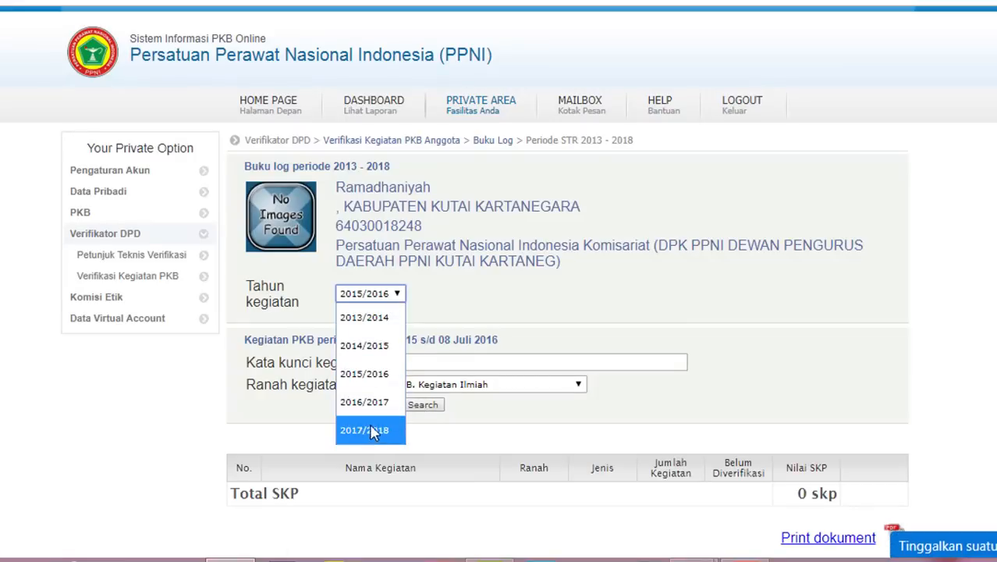
click(370, 428)
click(396, 294)
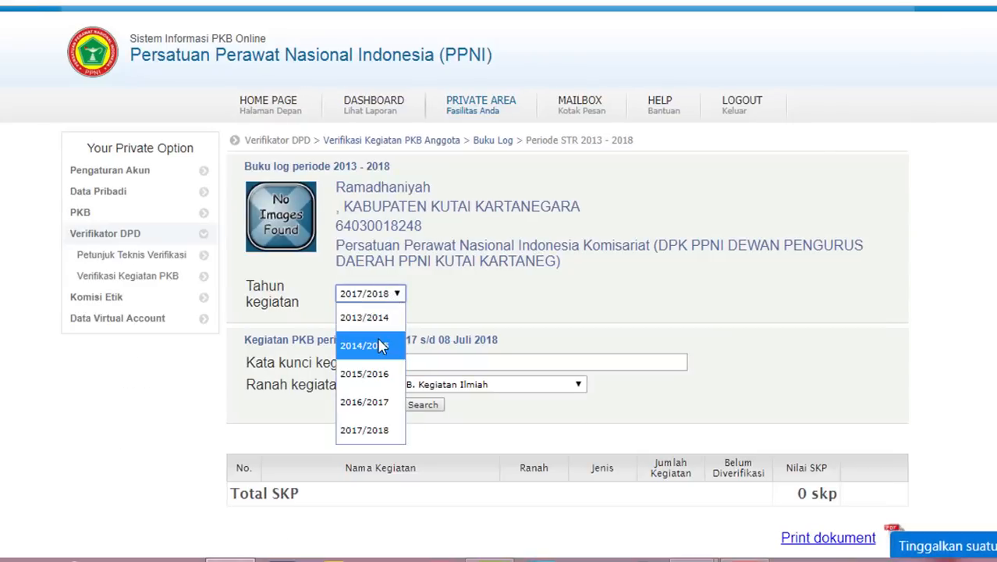
click(382, 346)
- Open the seminar activity's details and check its uploaded SURAT_TUGAS_KETUA_DPK.jpg evidence
click(863, 494)
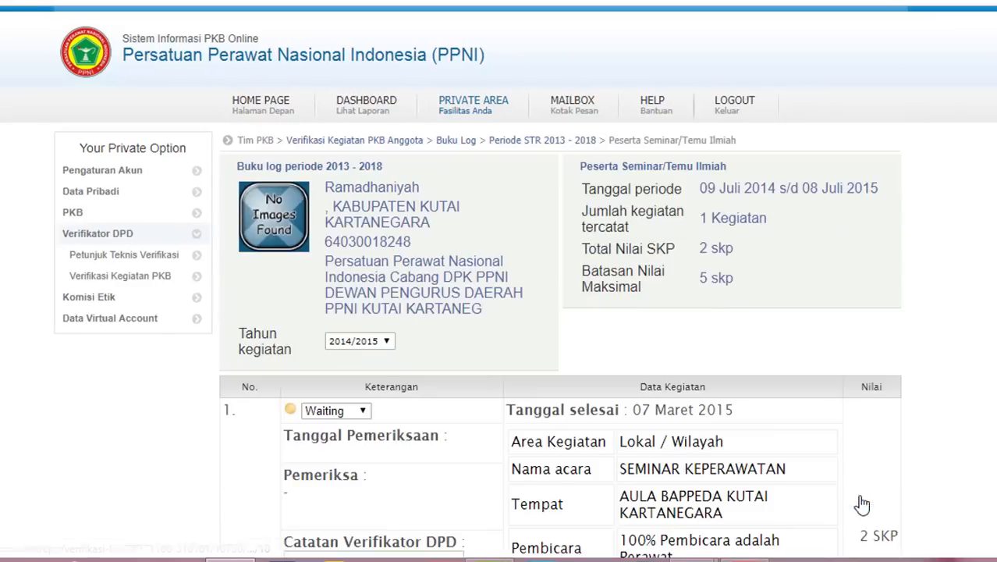
scroll(863, 505, down, 3)
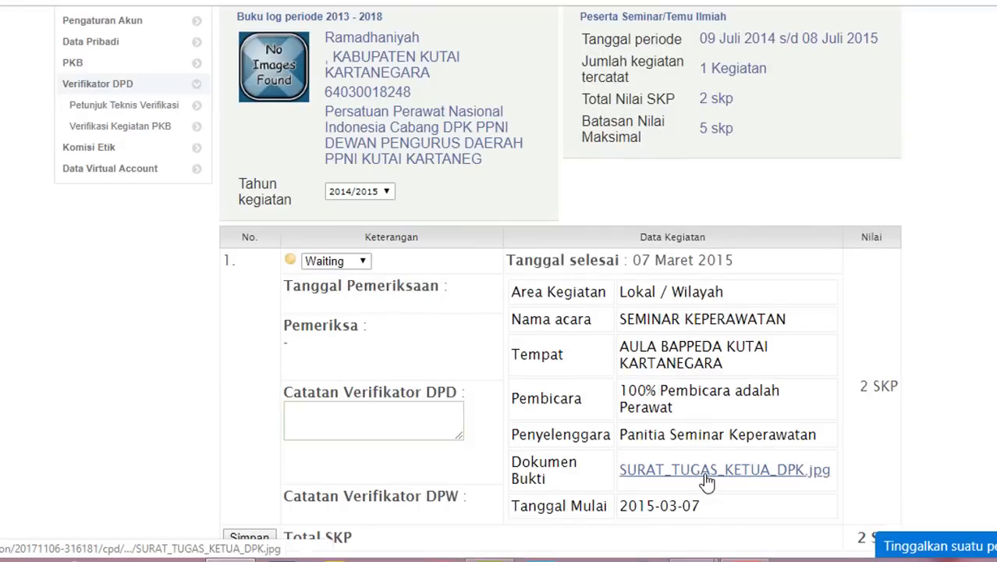
click(695, 472)
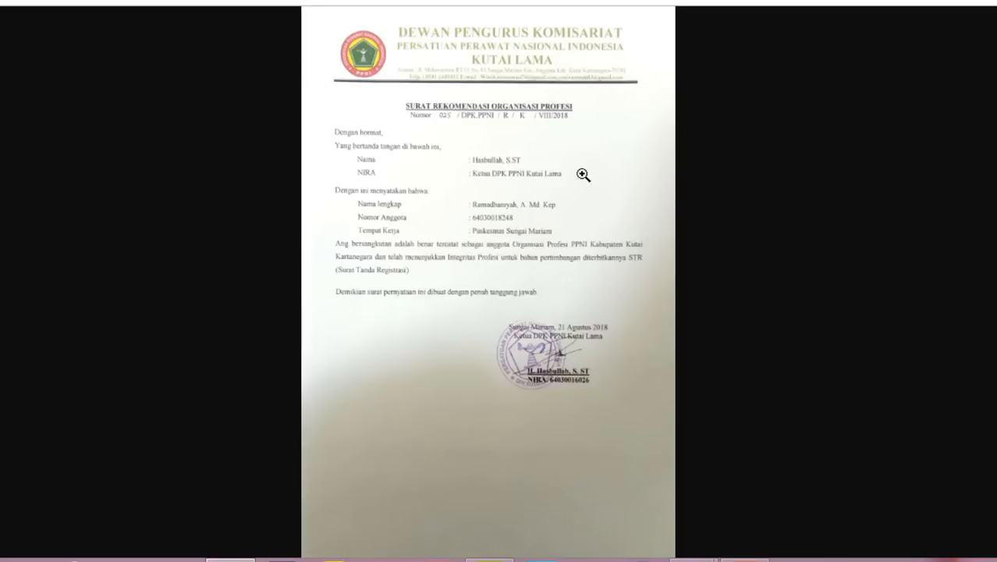
click(521, 119)
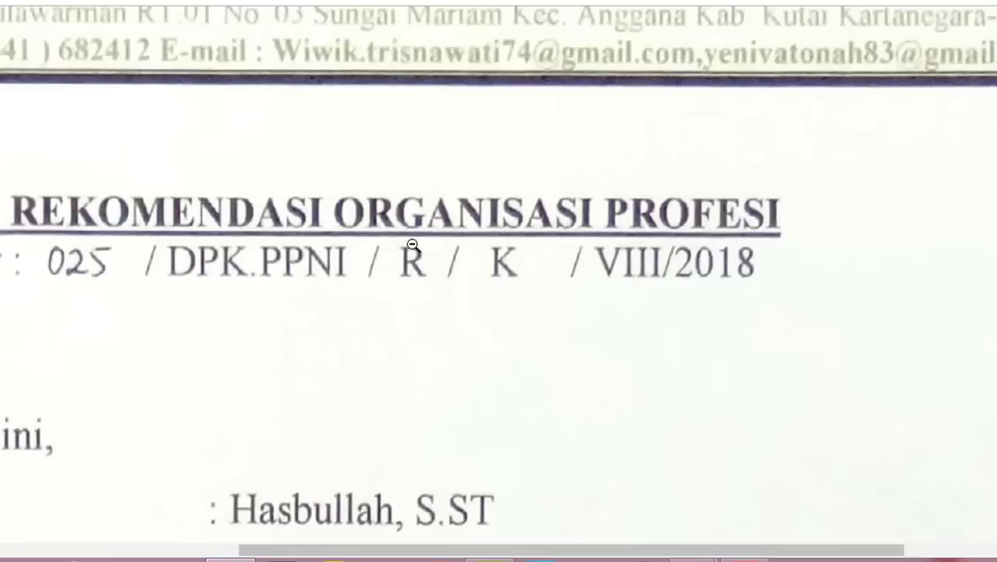
scroll(380, 134, left, 3)
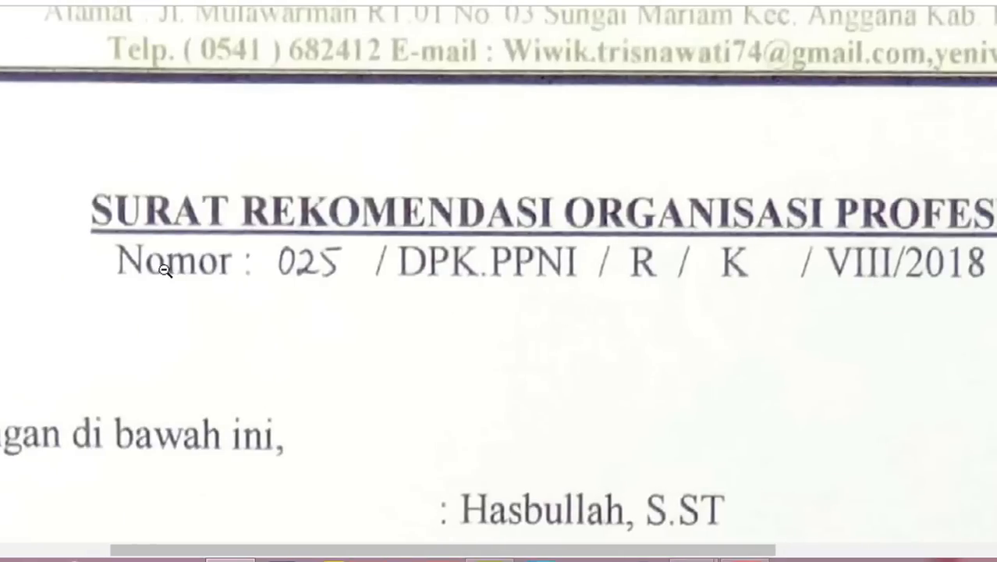
click(462, 2)
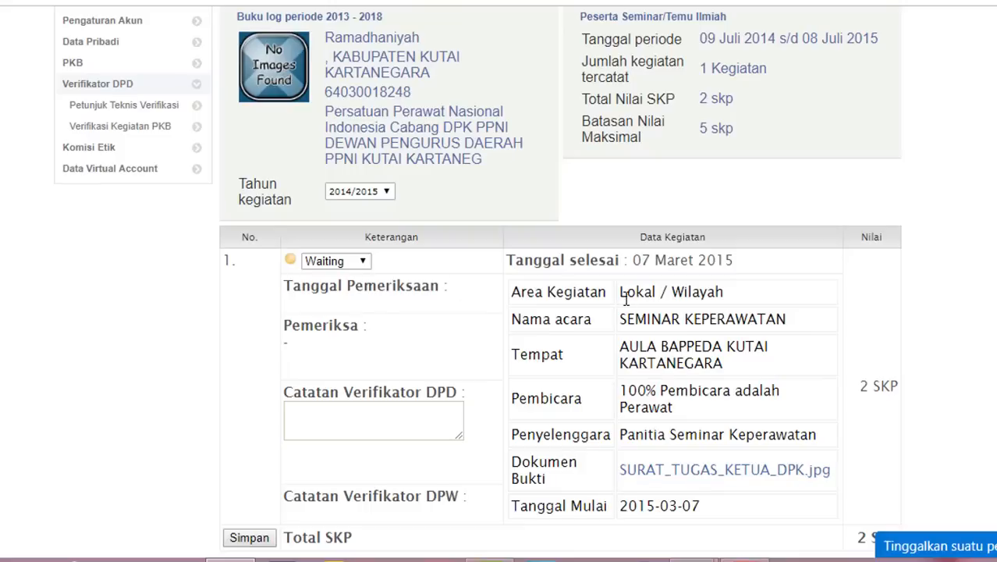
- Reject the seminar with the note 'Dokumen Salah, silahkan ganti dengan sertifikat seminar sesuai usulan' and save
click(346, 266)
click(332, 341)
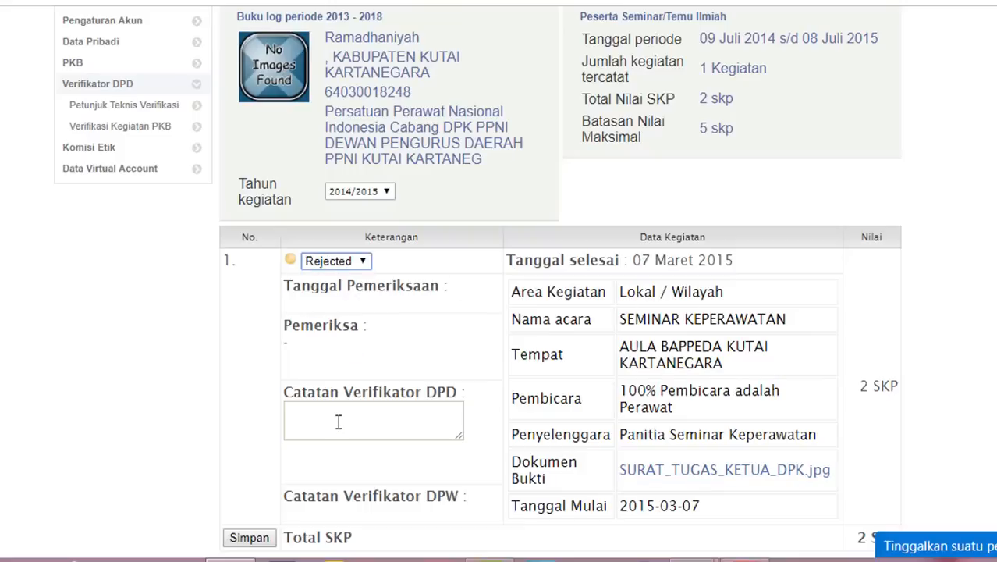
click(338, 421)
text(Dokumen Salah, )
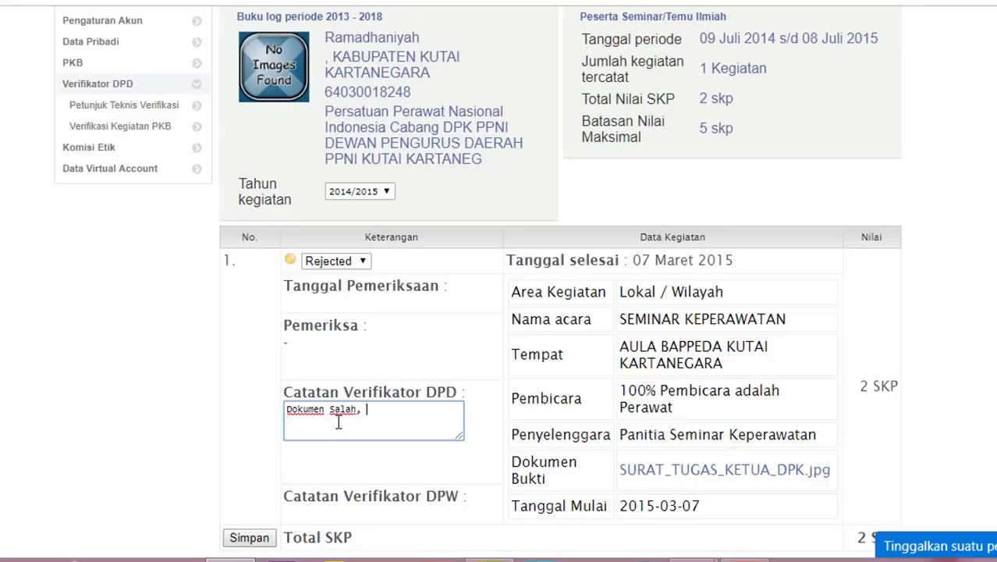
text(silahkan ganti dengan )
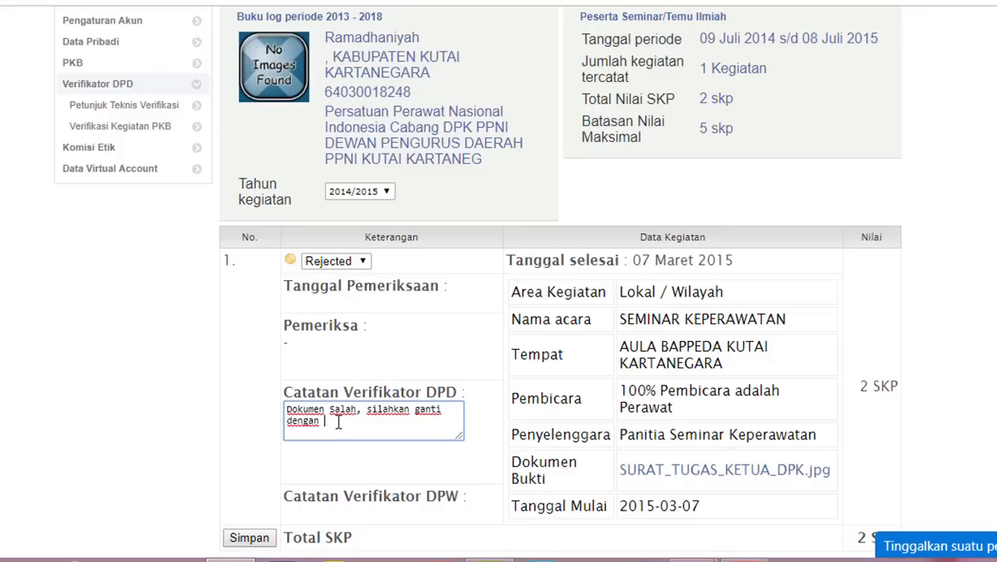
text(sertifikat seminar sesuai)
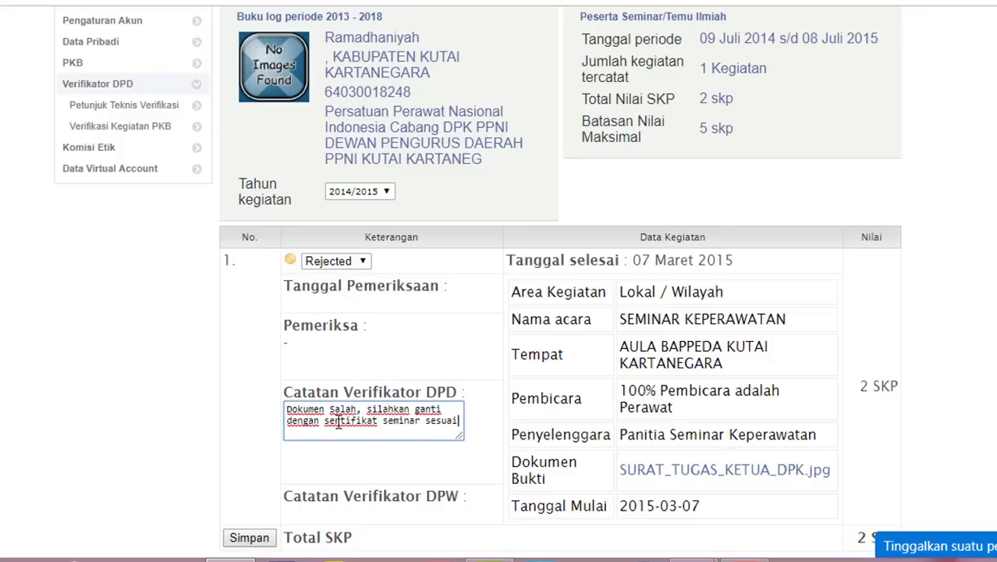
text( usulan)
click(252, 538)
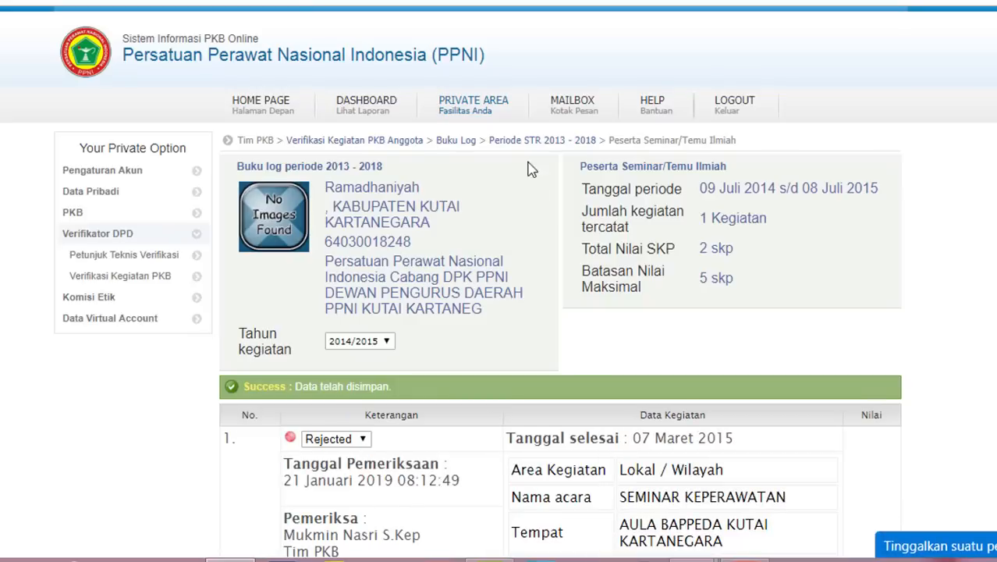
click(515, 141)
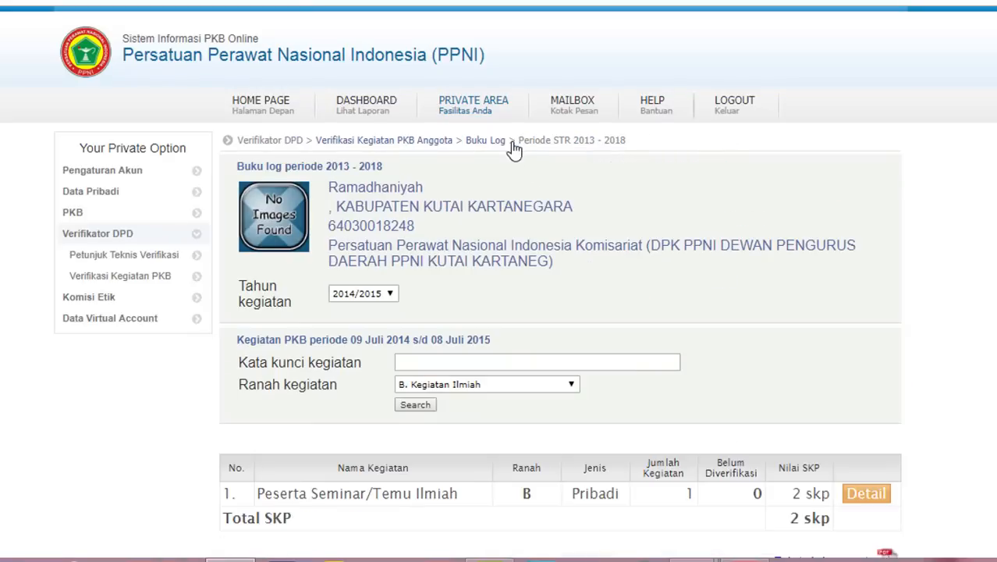
- Filter activities to D. Pengabdian Masyarakat and settle on the 2017/2018 year
click(546, 384)
click(503, 522)
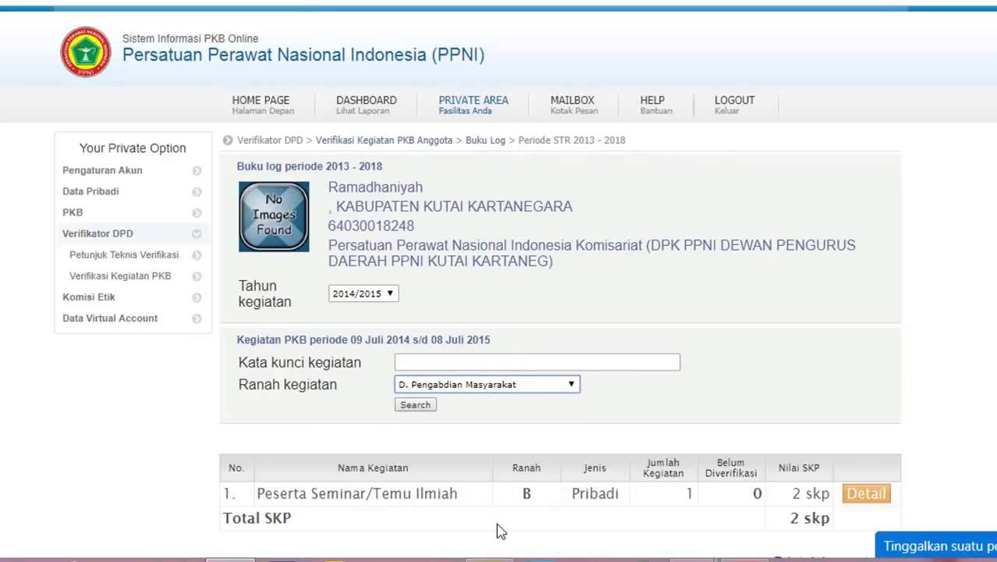
click(416, 405)
click(568, 386)
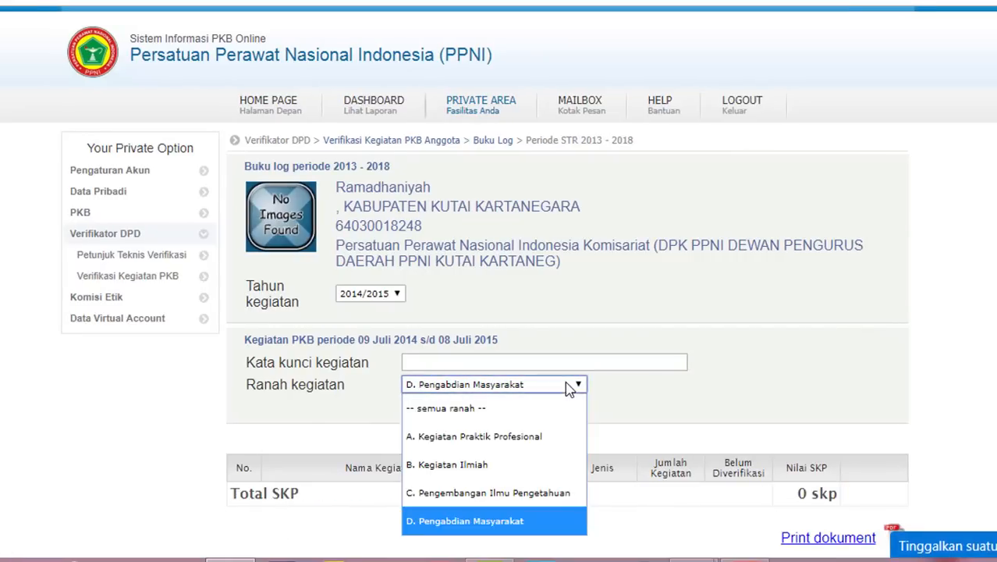
click(386, 294)
click(394, 316)
click(395, 294)
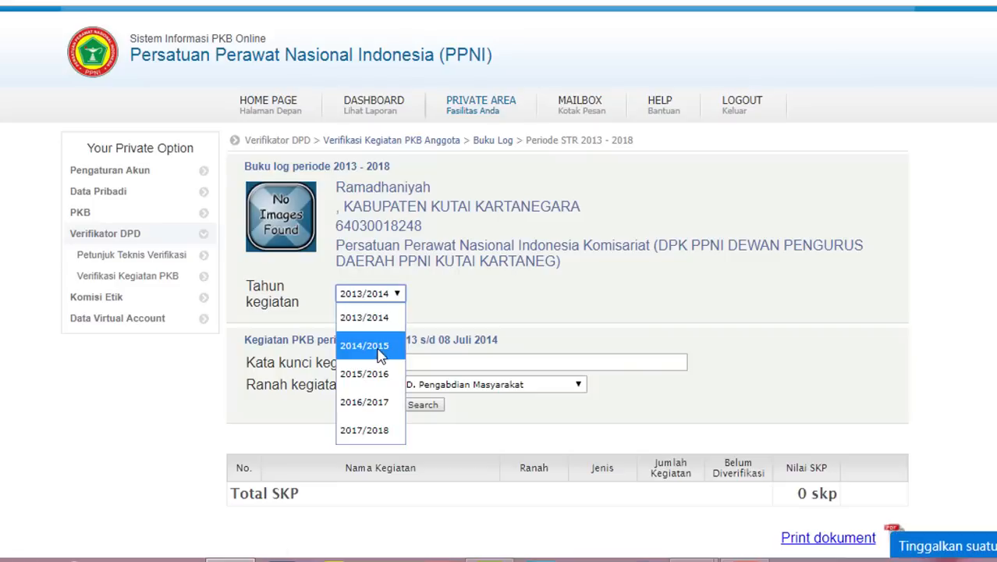
click(365, 374)
click(382, 293)
click(381, 402)
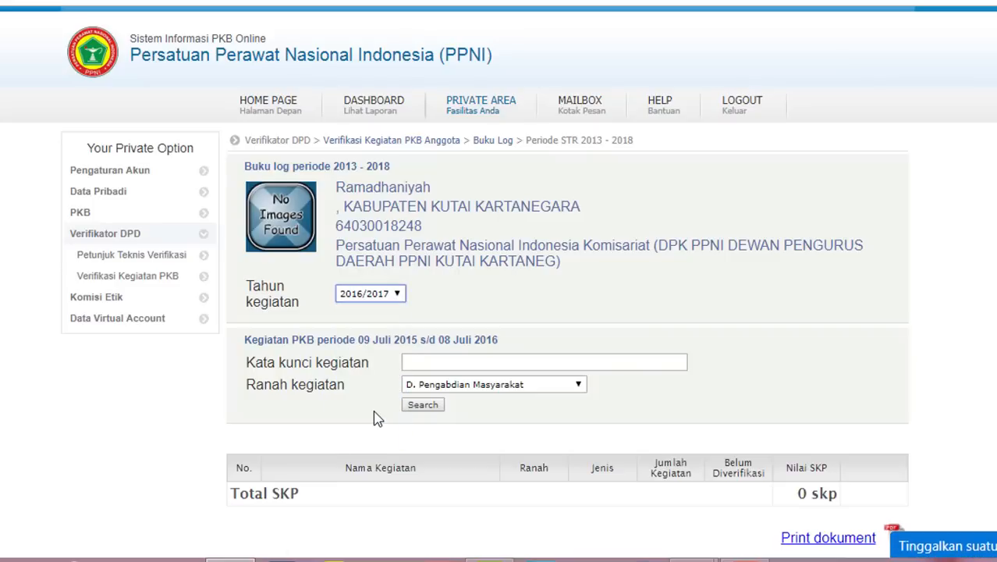
click(378, 294)
click(382, 430)
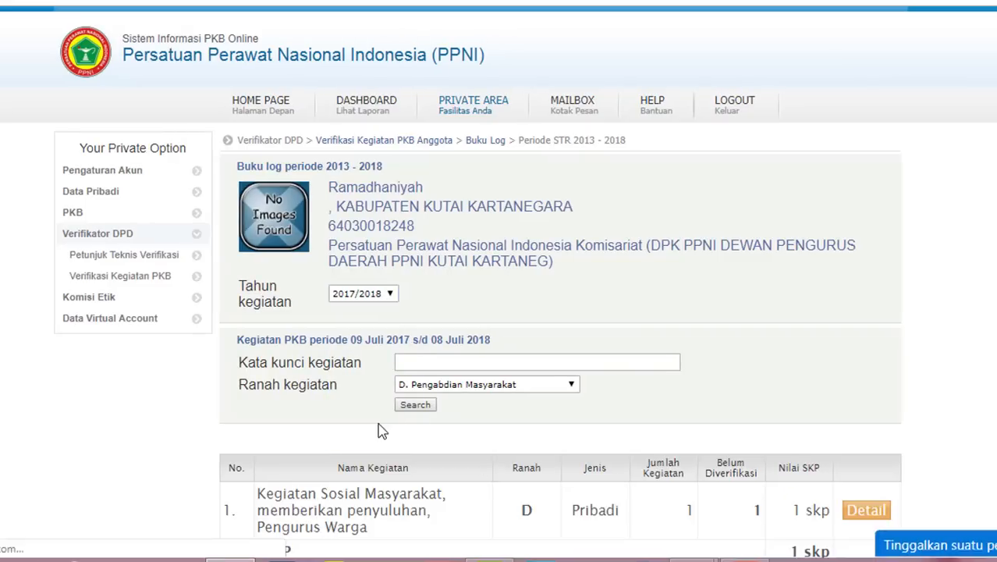
scroll(383, 430, down, 1)
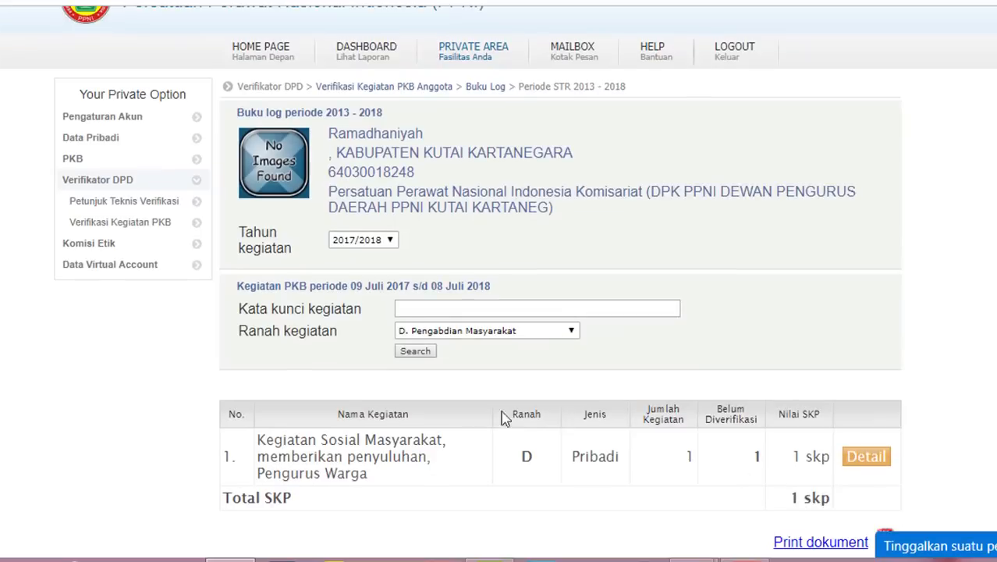
- Accept the community service activity with the note 'sudah tepat', save, then load the KTKI site
click(850, 459)
scroll(713, 461, down, 2)
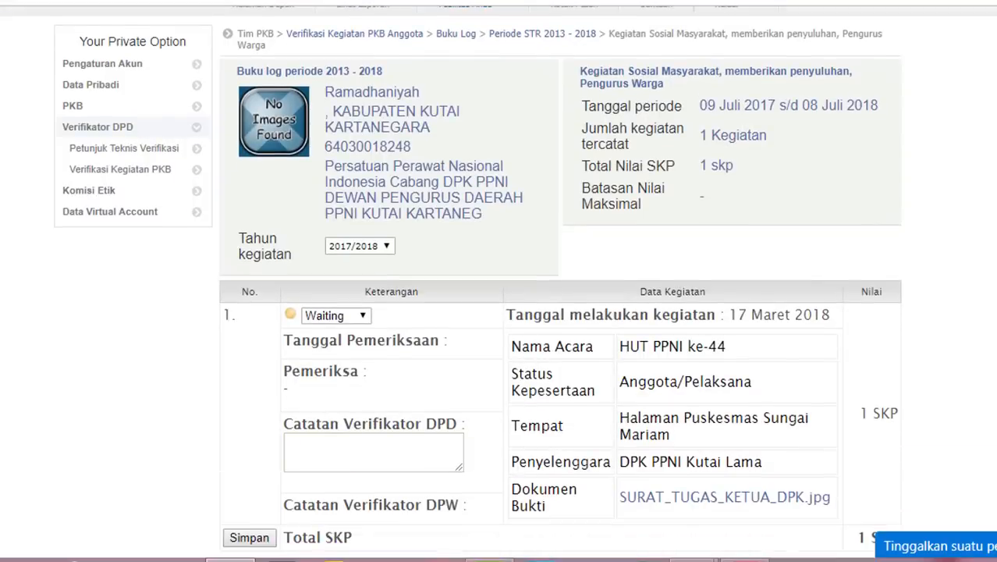
click(362, 317)
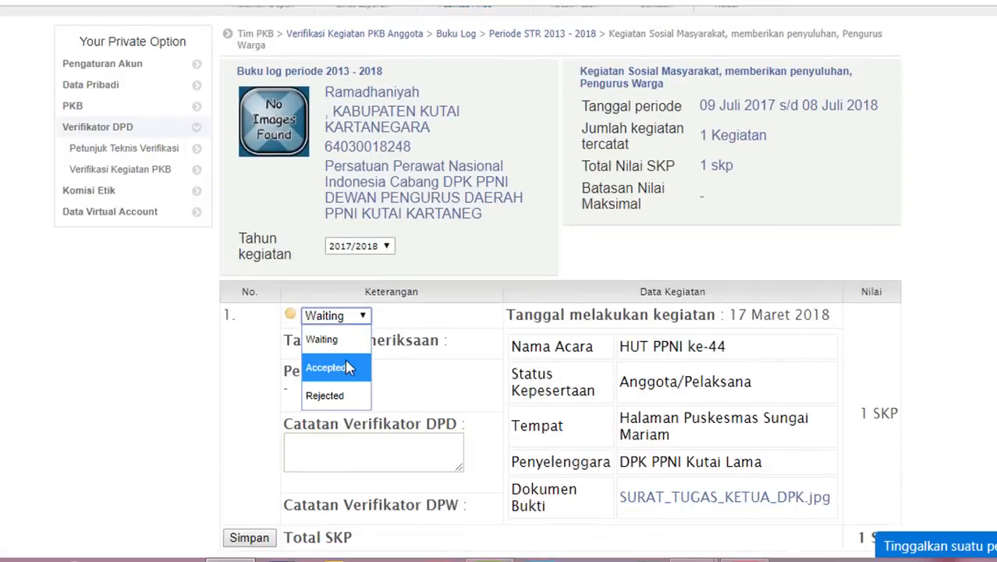
click(347, 363)
click(335, 445)
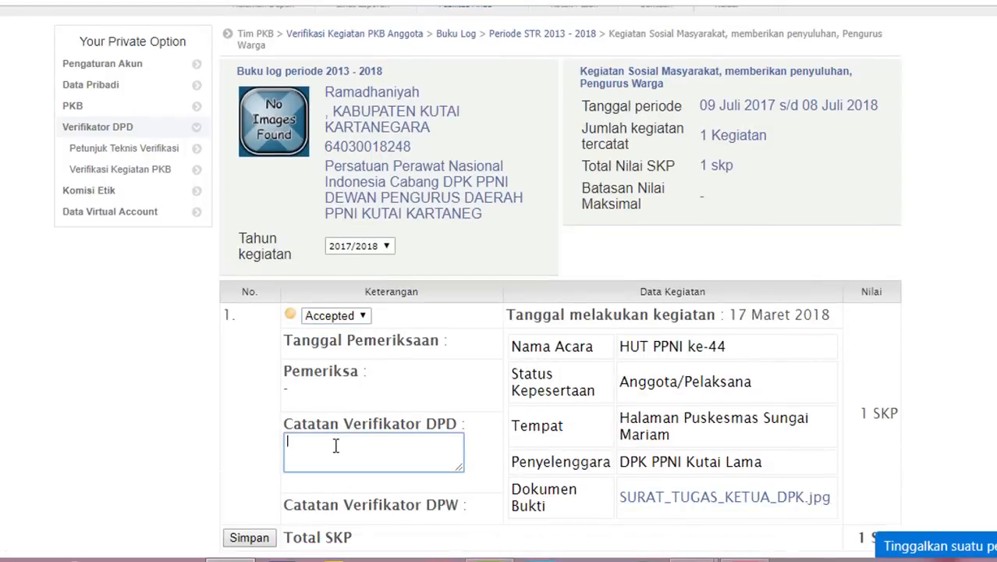
text(sudah tepat)
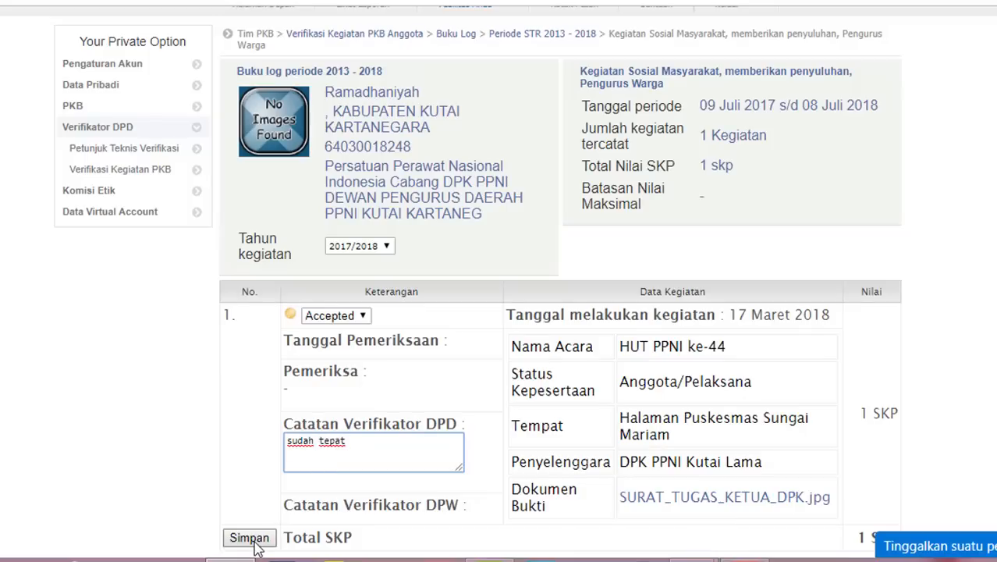
click(249, 538)
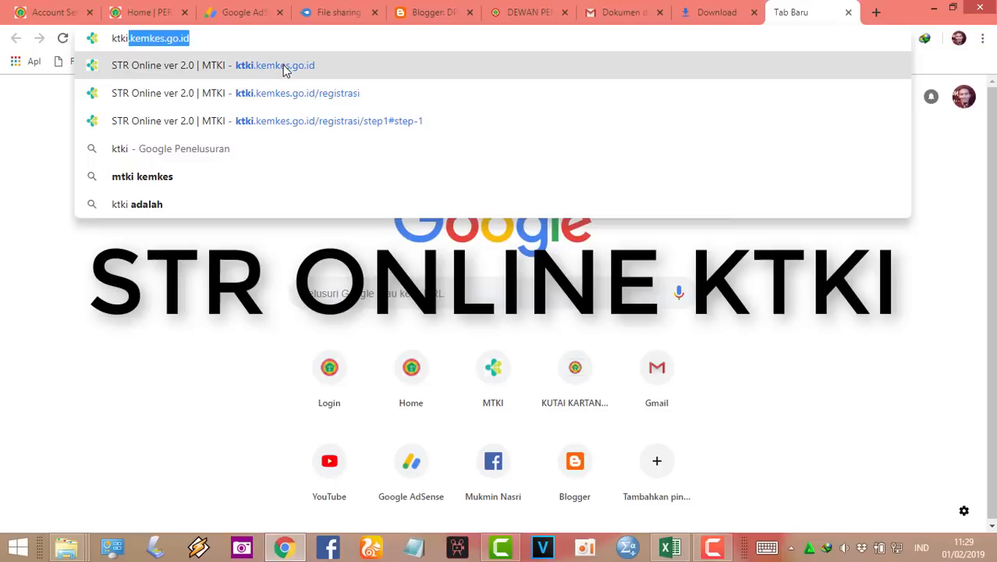
click(285, 69)
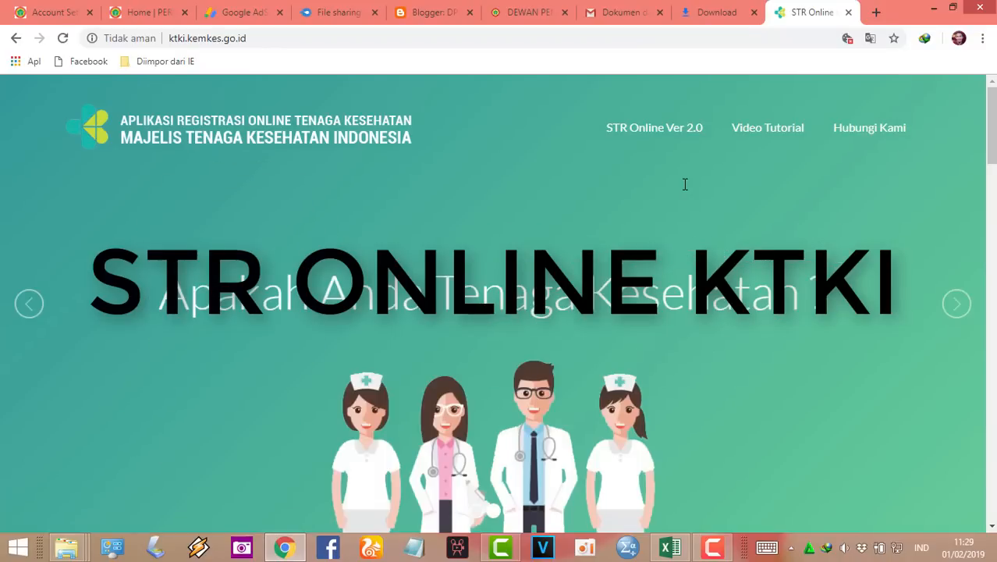
- Go to STR Online Ver 2.0 registration and bring up the Belum Punya PIN sign-up form
mouse_move(992, 147)
mouse_down()
mouse_move(994, 170)
mouse_move(994, 145)
mouse_up()
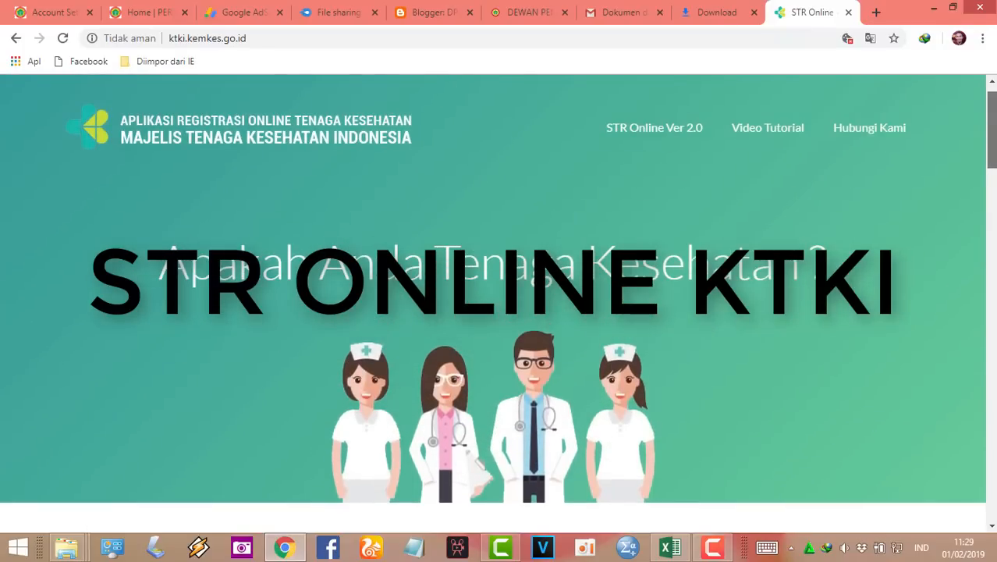
click(652, 133)
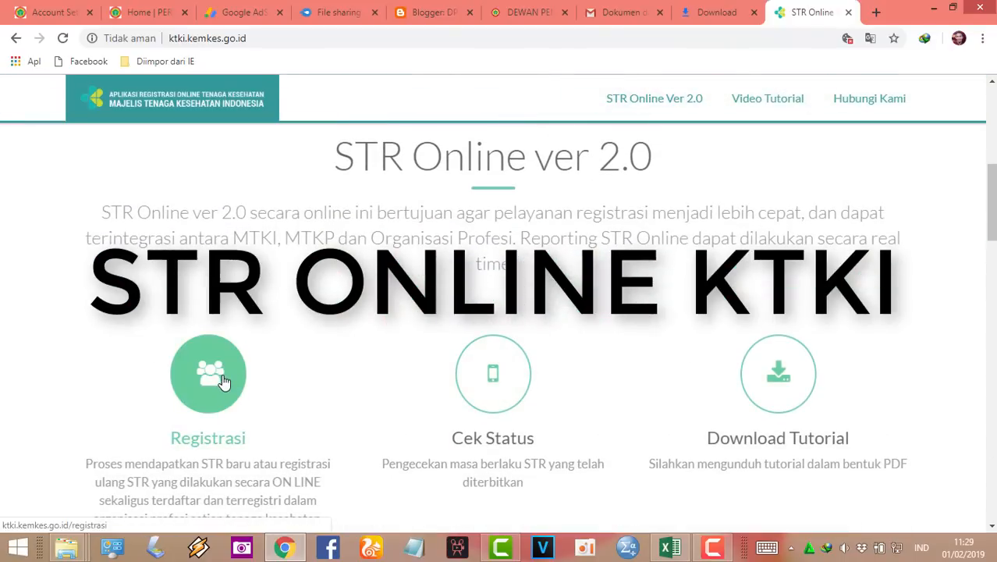
click(223, 380)
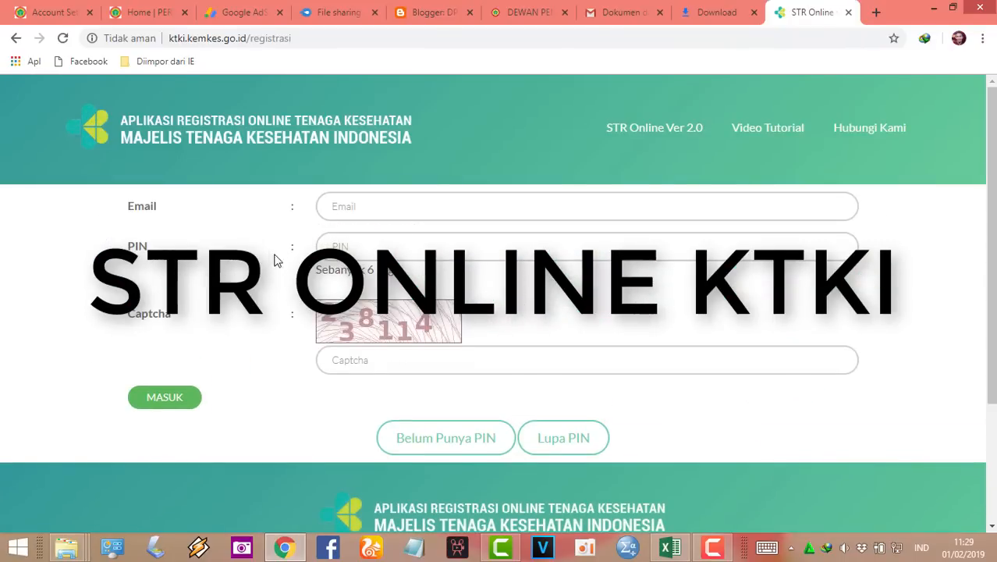
click(444, 451)
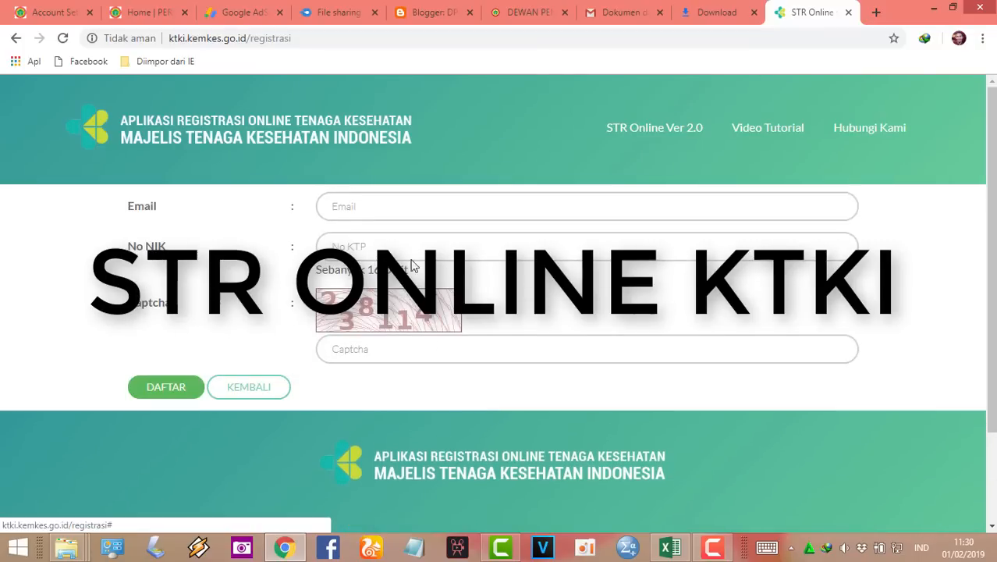